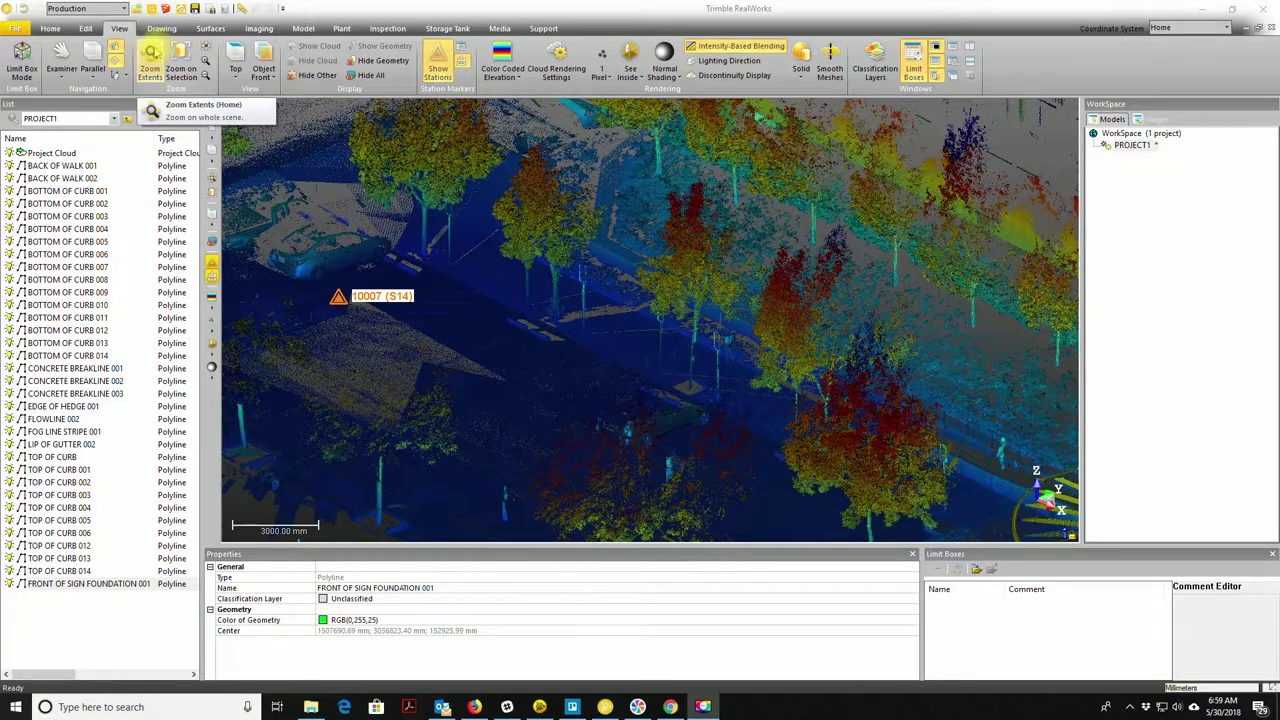
- Show the whole point cloud from the top and examine the parking lot around stations 10007 (S14) and 10009 (S15)
click(150, 55)
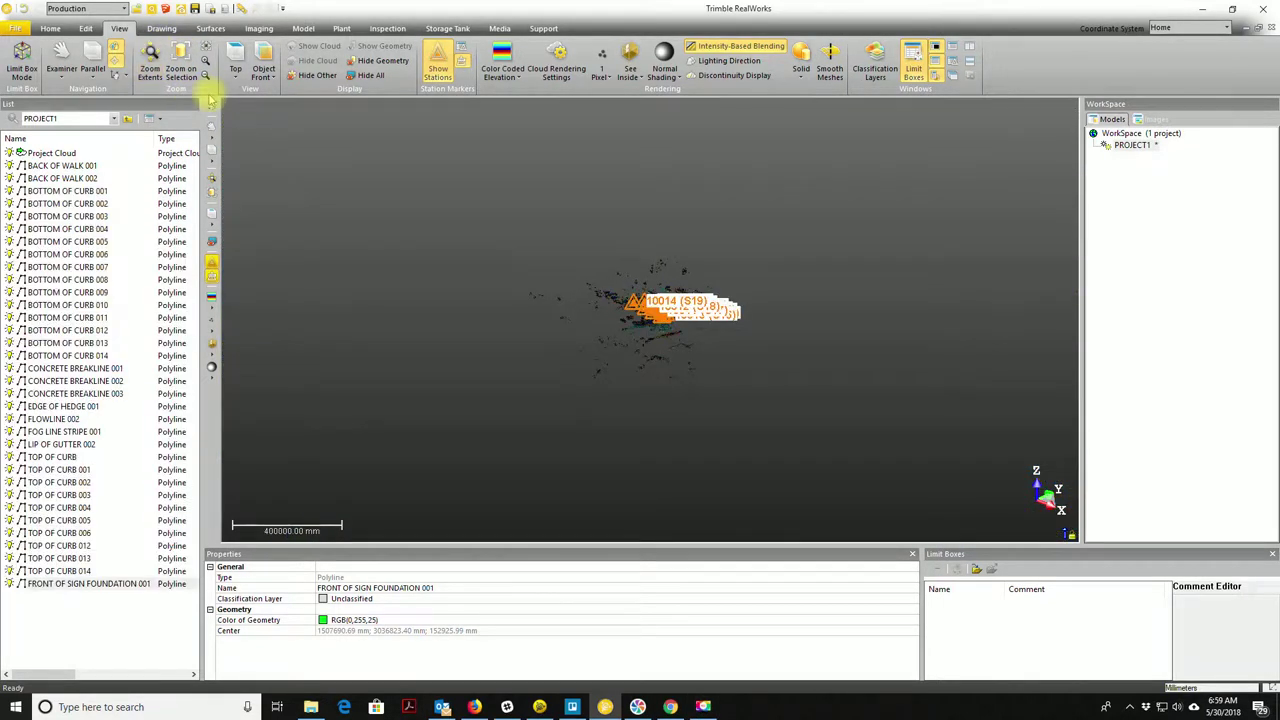
click(237, 72)
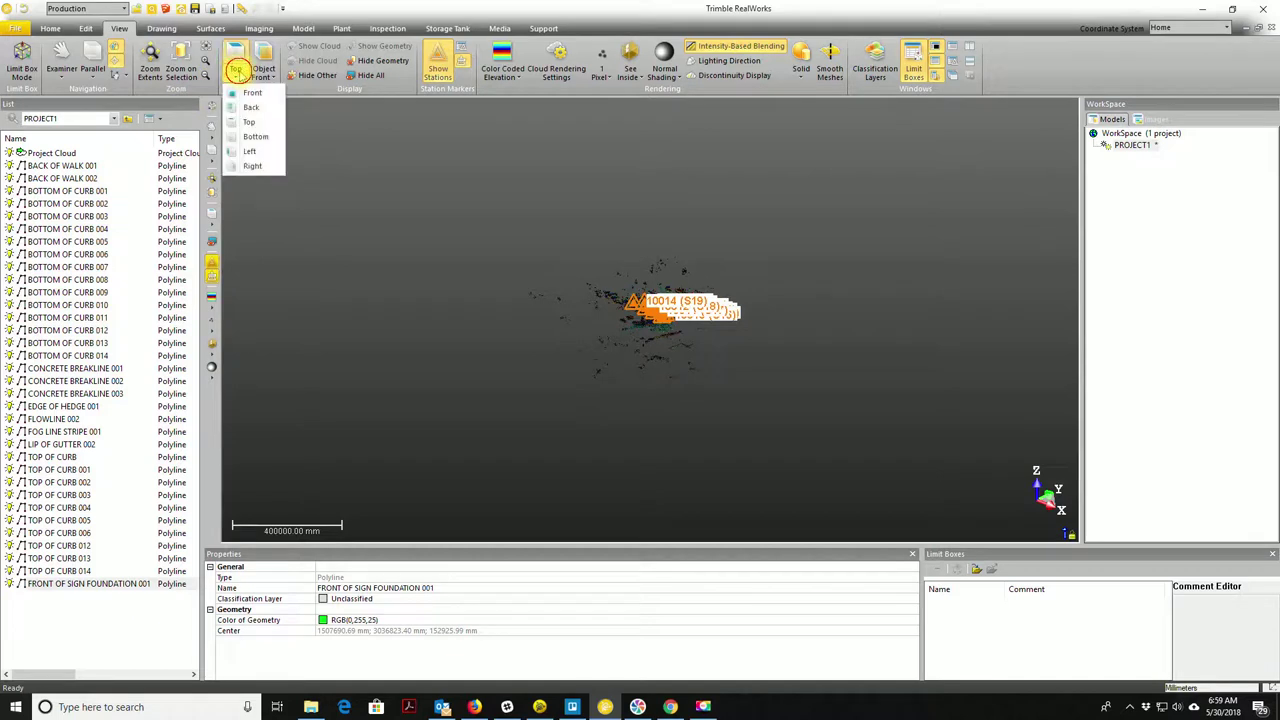
click(262, 121)
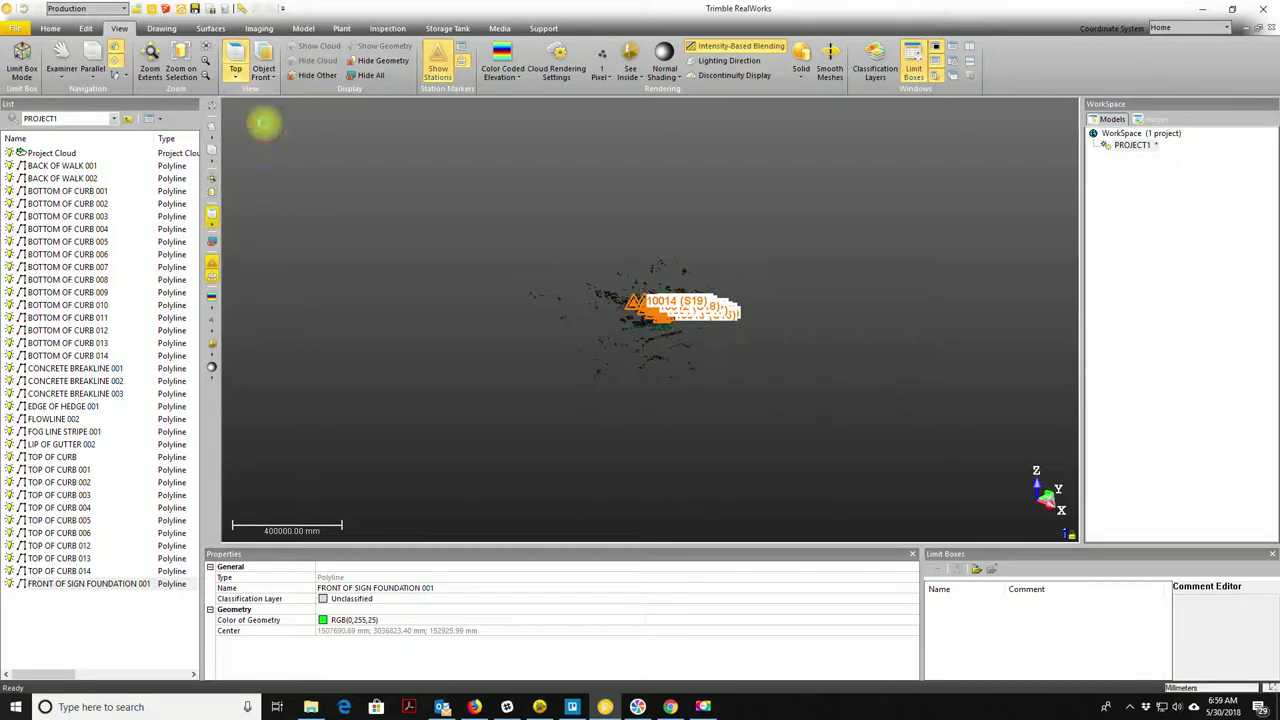
scroll(605, 318, up, 5)
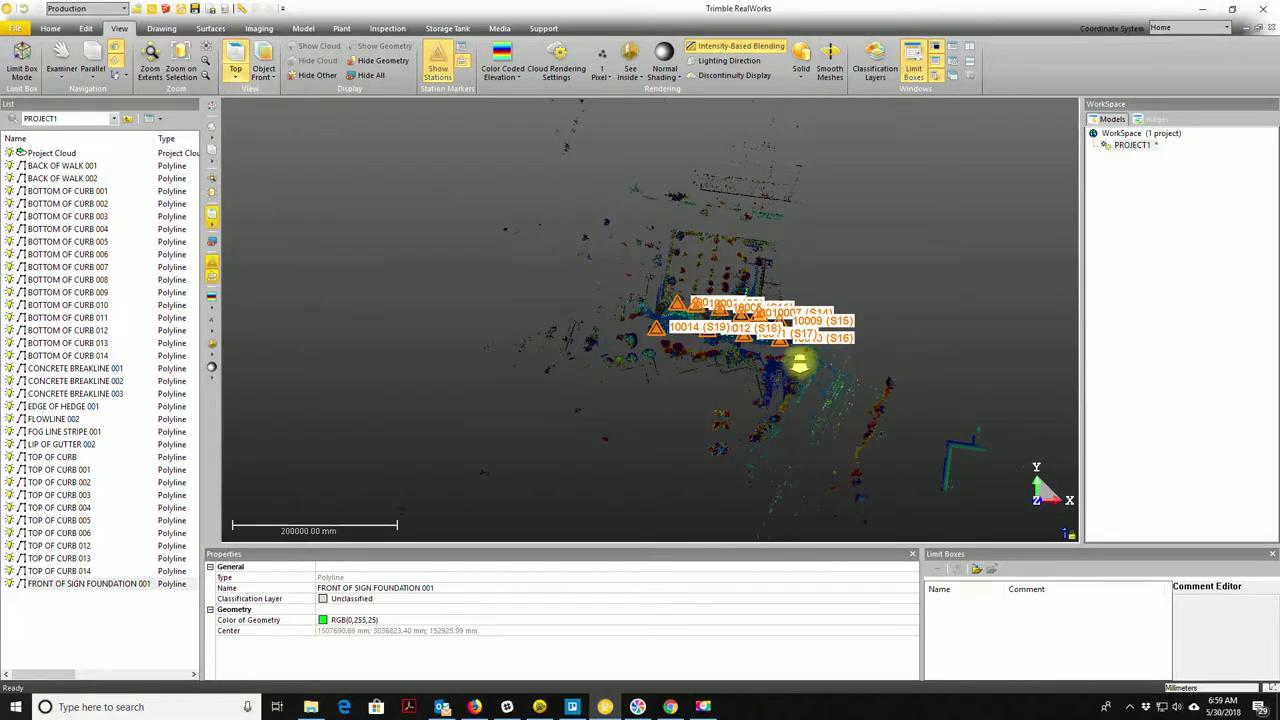
scroll(797, 355, up, 3)
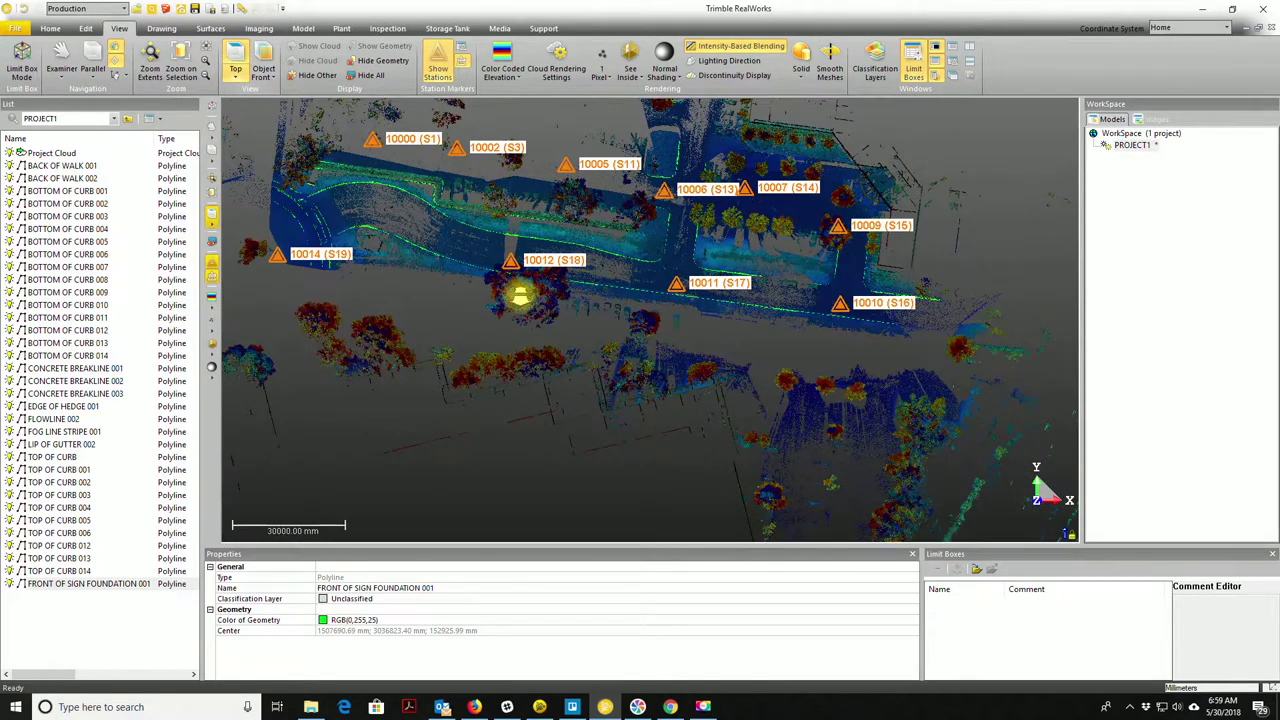
middle_drag(520, 295, 565, 282)
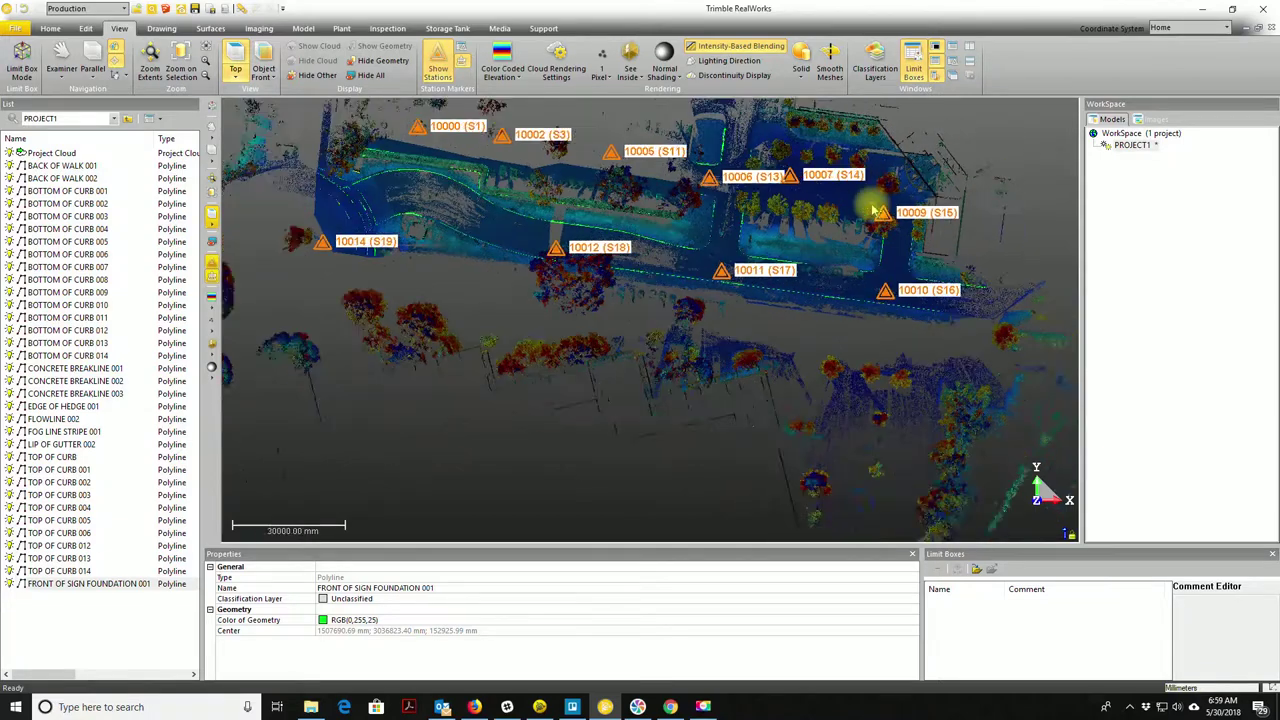
scroll(873, 210, down, 1)
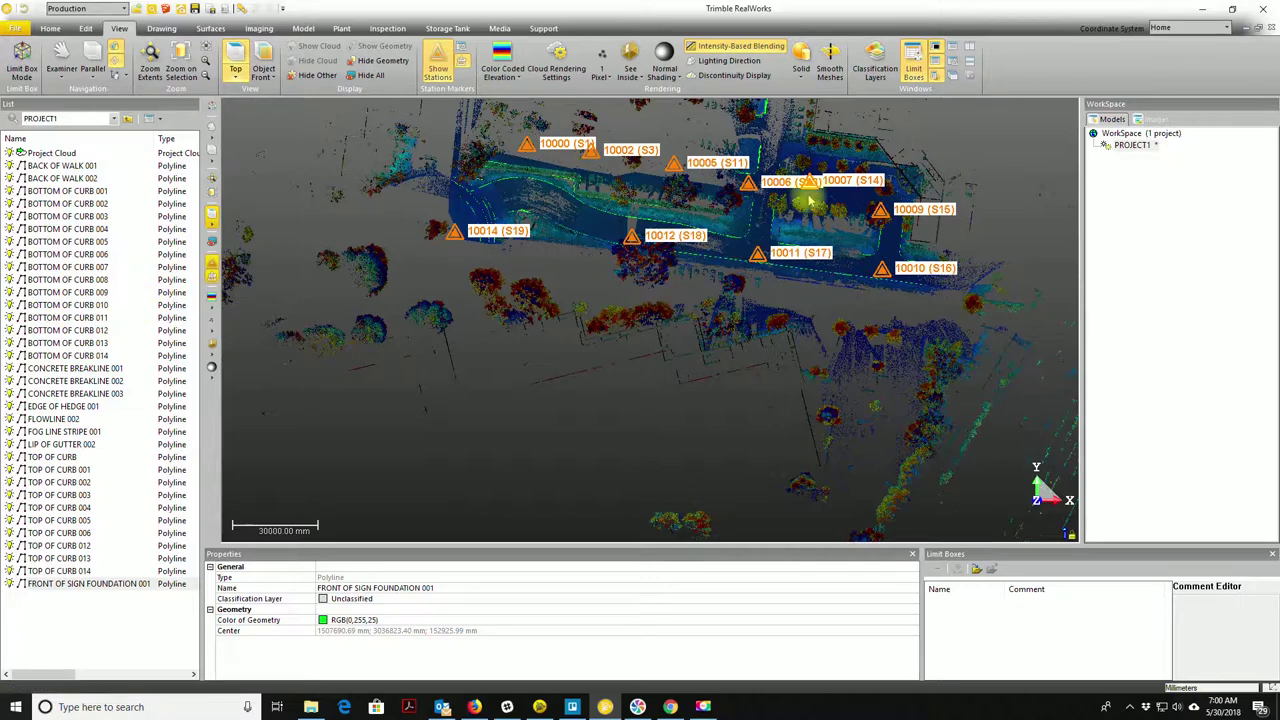
scroll(890, 110, up, 5)
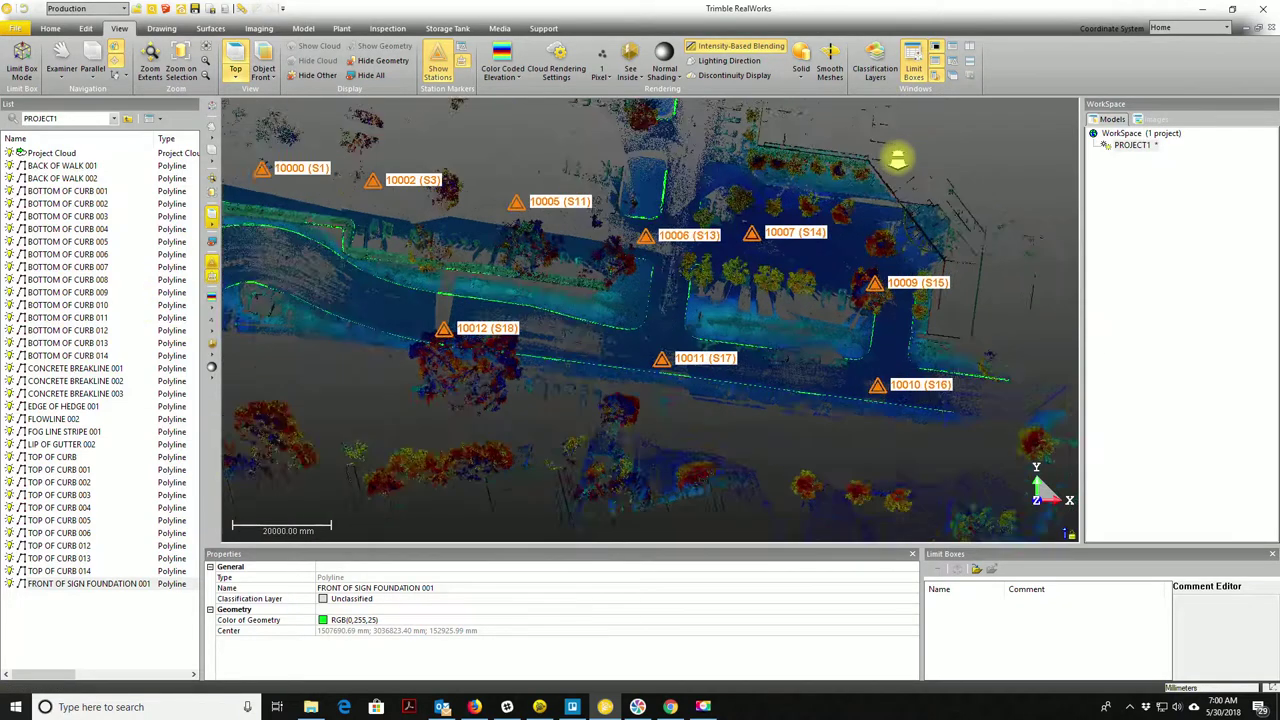
scroll(898, 162, up, 2)
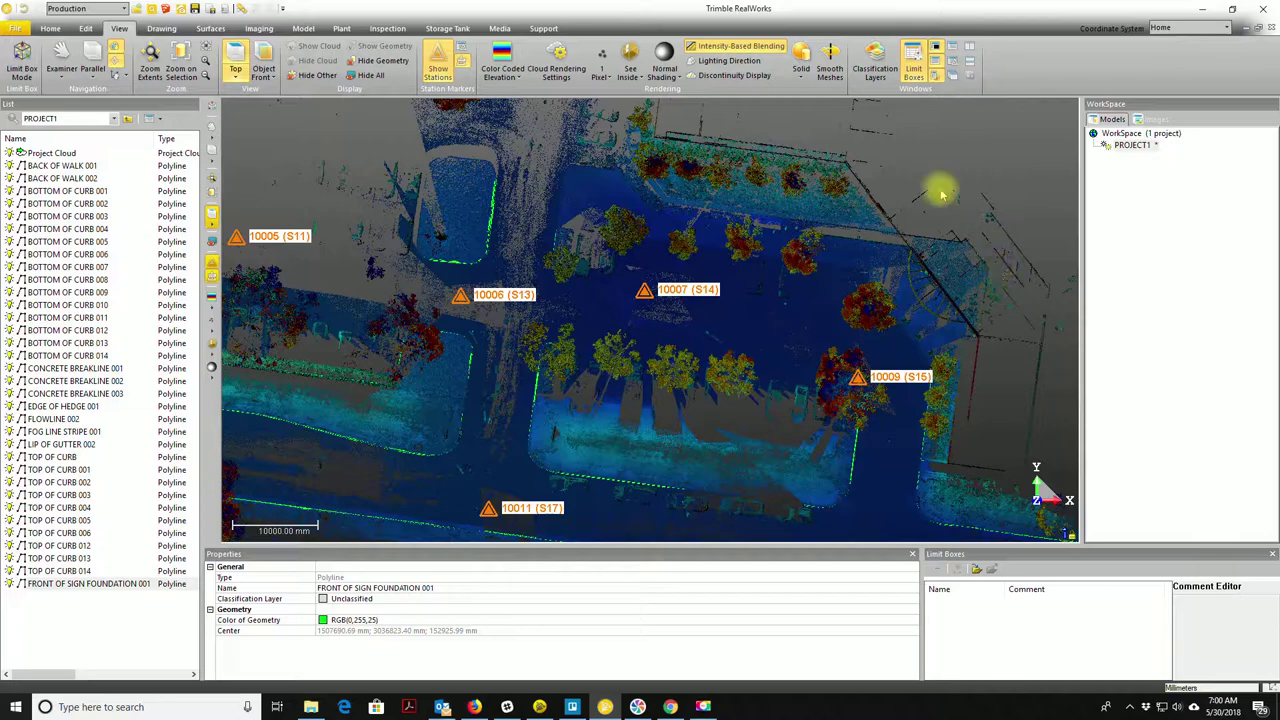
scroll(718, 190, up, 1)
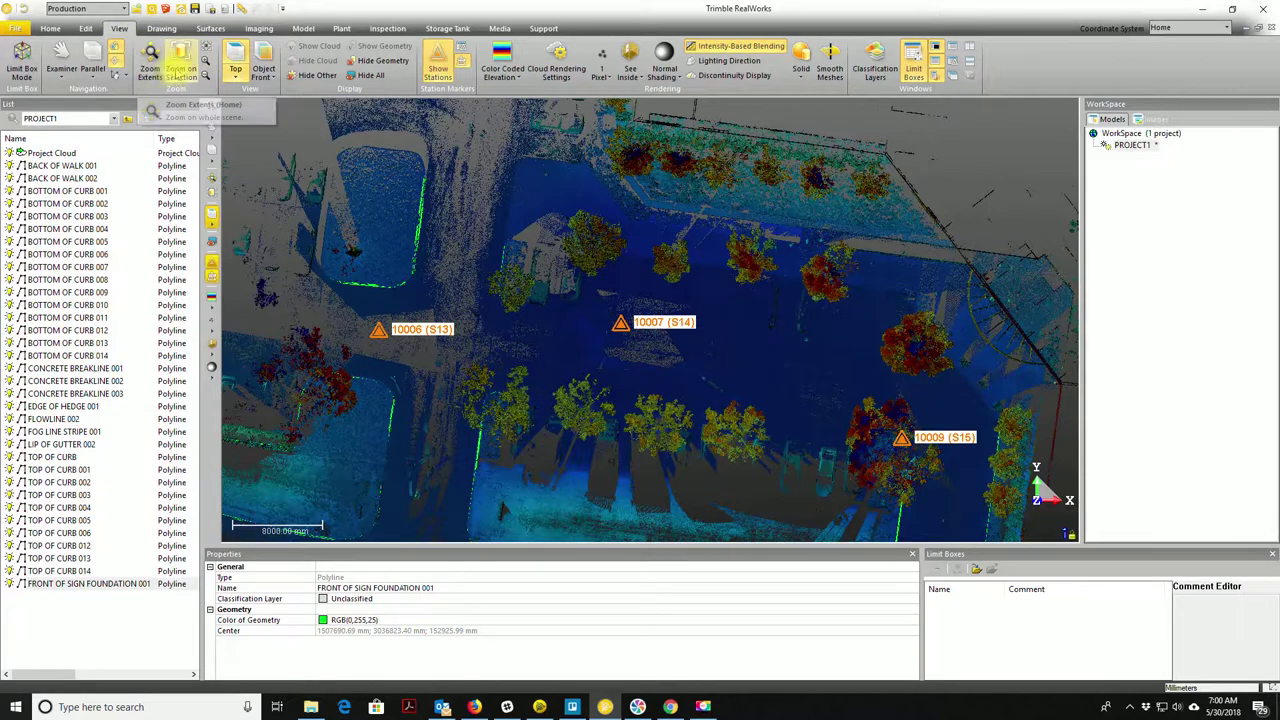
- Examine the trees and signs along the parking lot's far edge near station 10007 (S14) in an oblique 3D view
drag(714, 323, 700, 250)
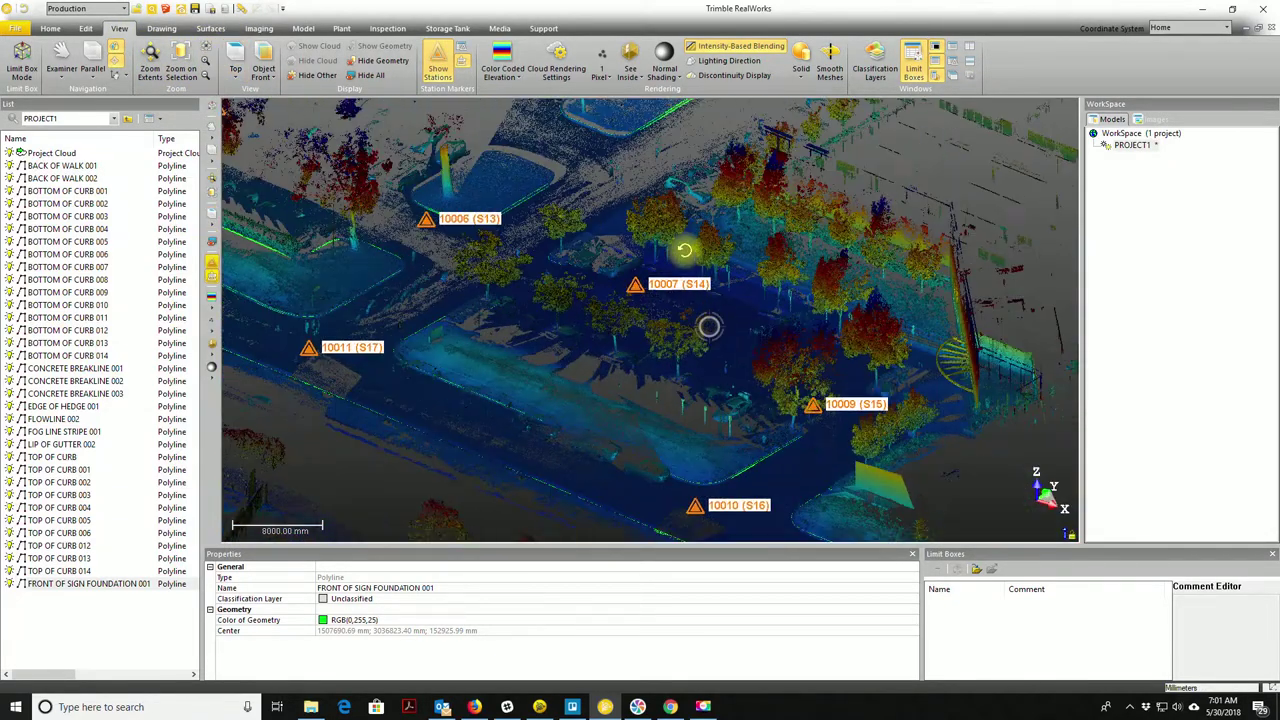
scroll(731, 251, up, 5)
scroll(731, 250, up, 2)
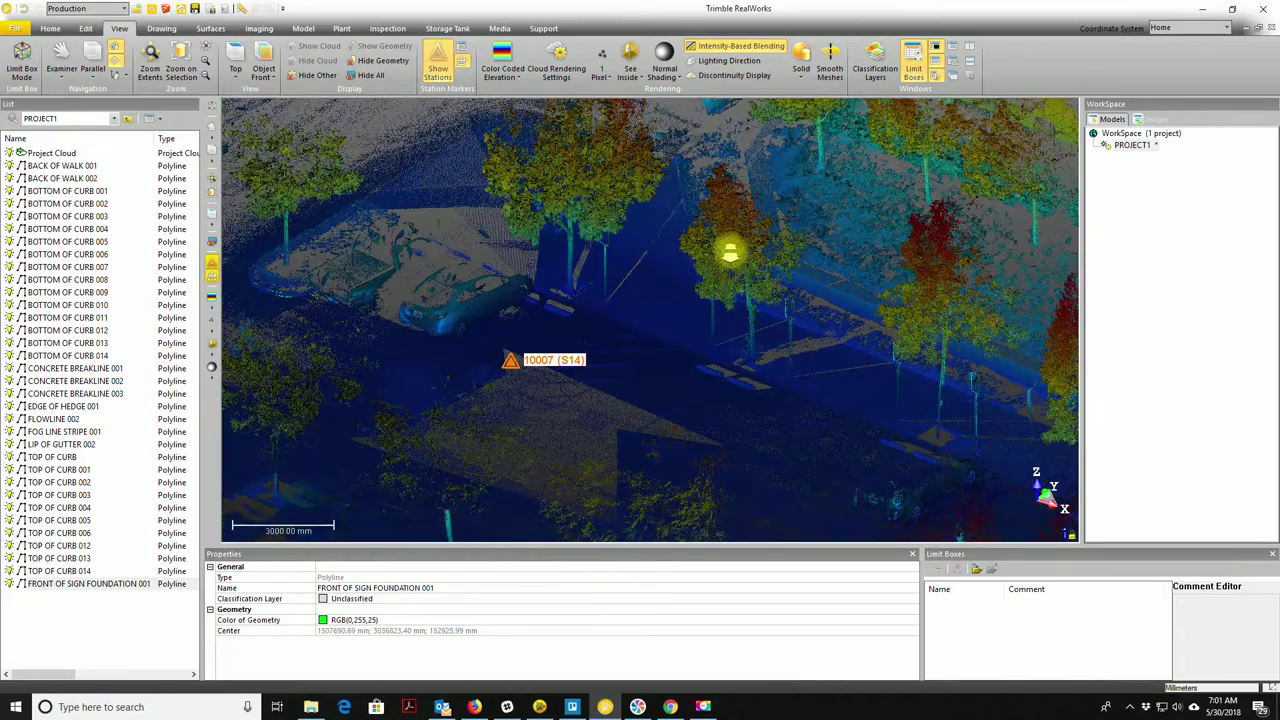
scroll(730, 252, down, 2)
drag(884, 381, 957, 382)
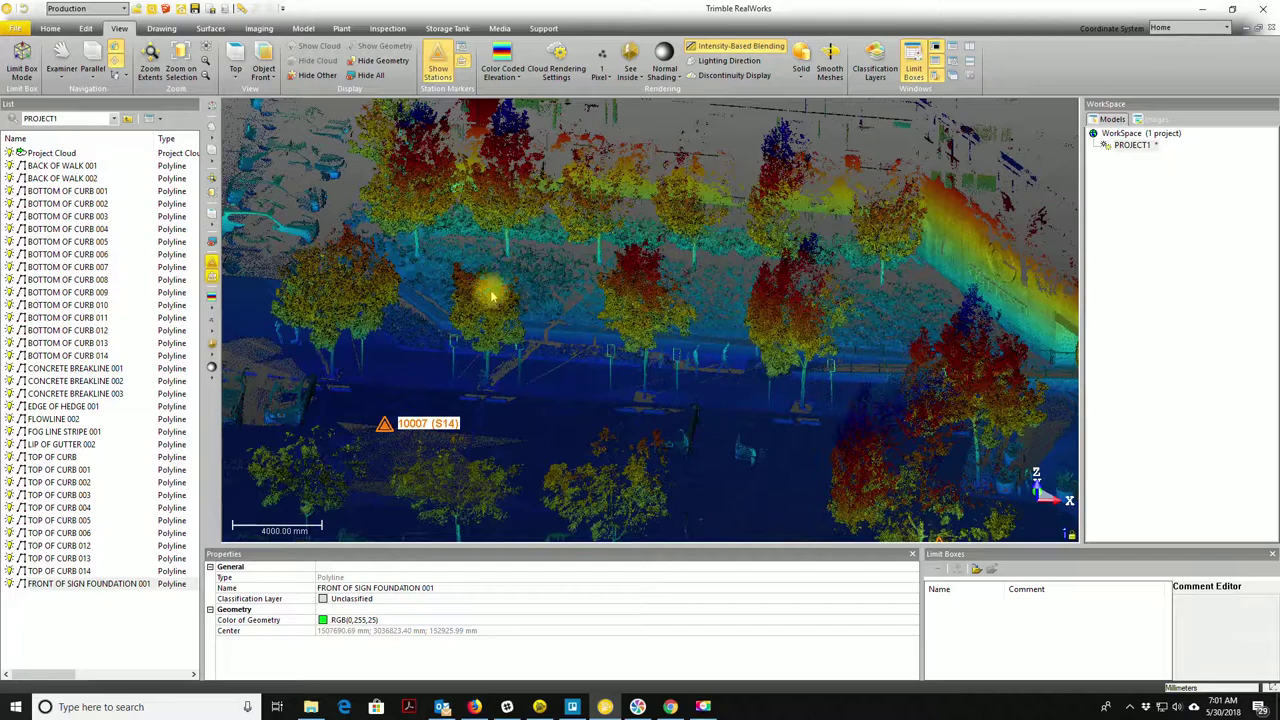
drag(446, 221, 608, 277)
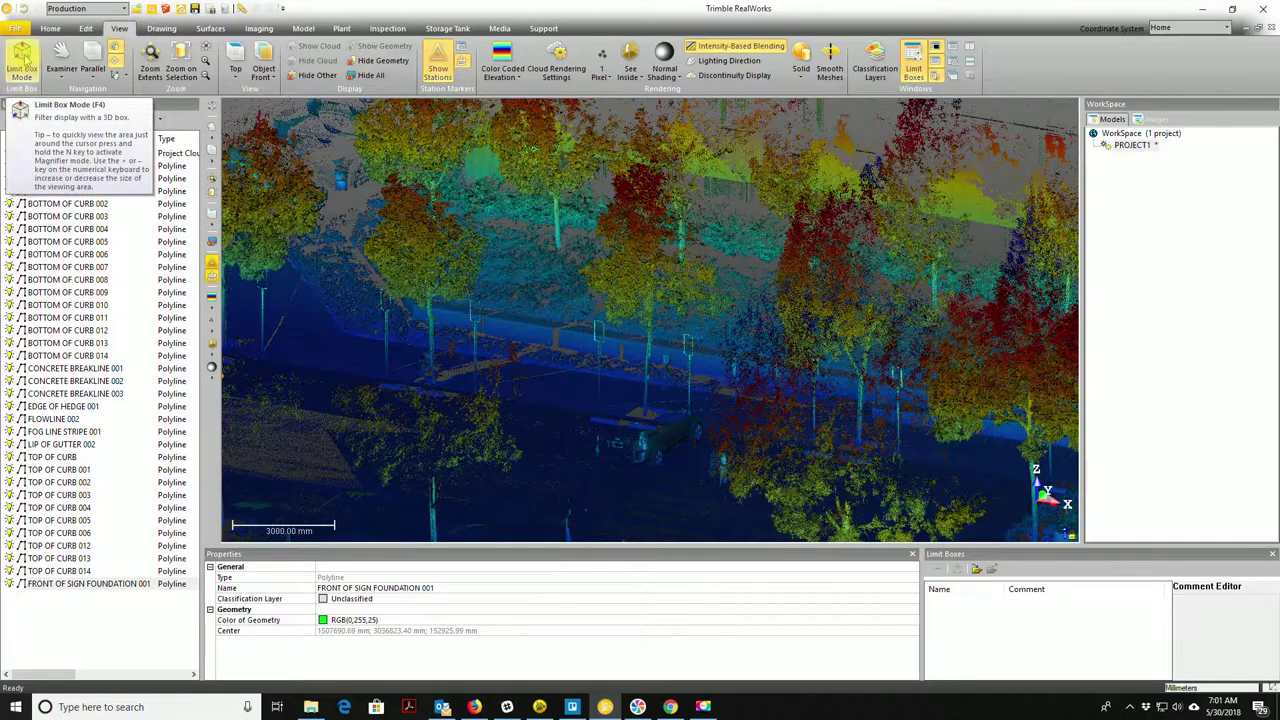
- Place a limit box on the curb and slope near station 10007 (S14), stretch it in -X past the station, and lower its top
click(22, 60)
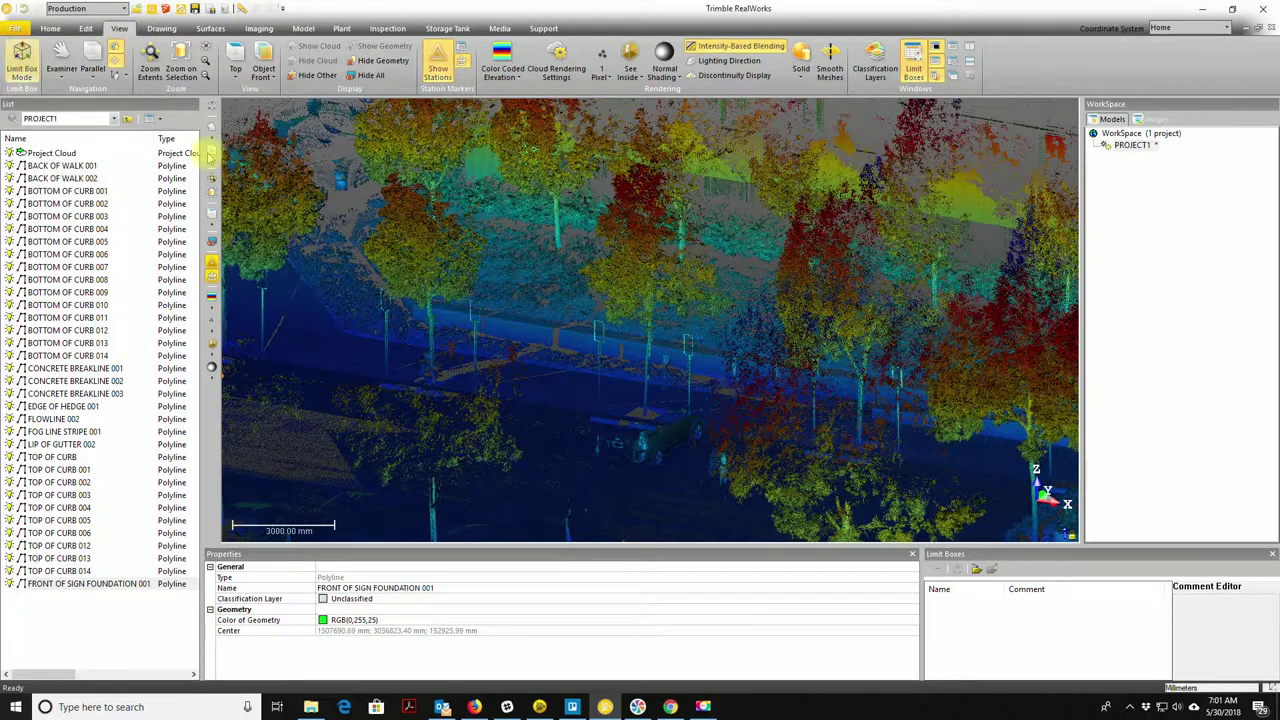
click(545, 325)
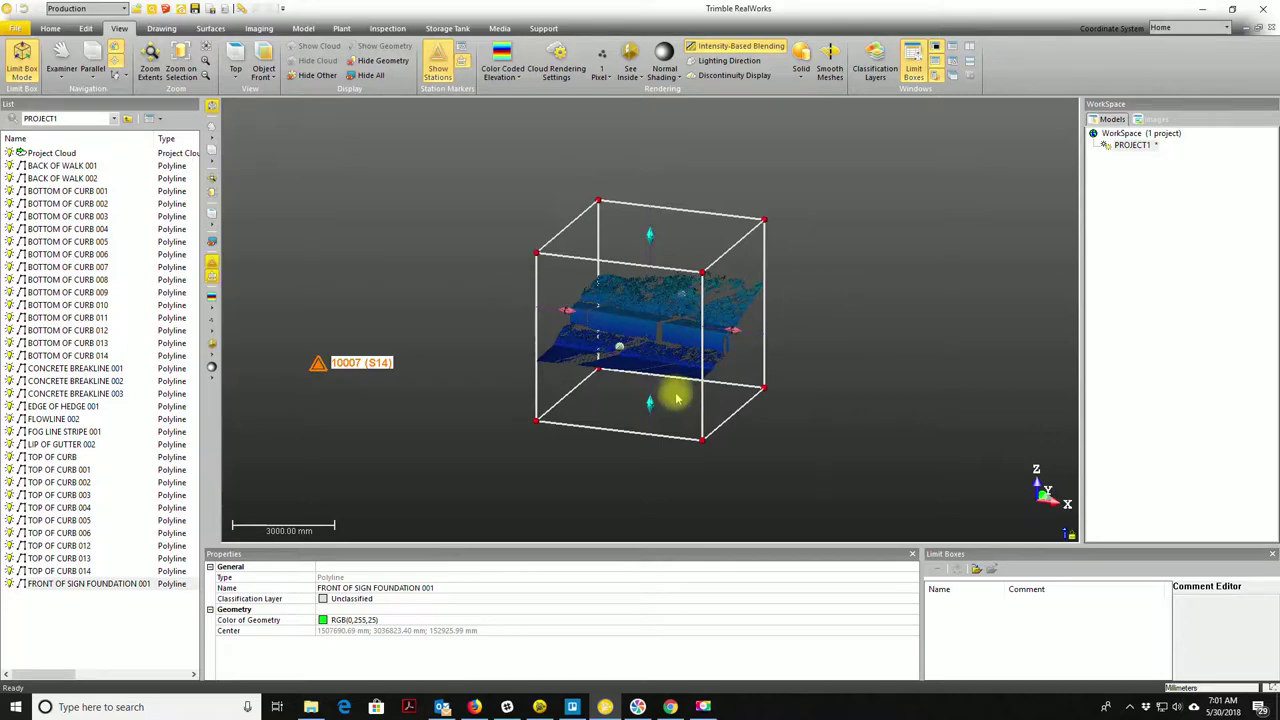
mouse_move(903, 316)
mouse_down()
mouse_move(851, 363)
mouse_move(837, 317)
mouse_move(899, 317)
mouse_up()
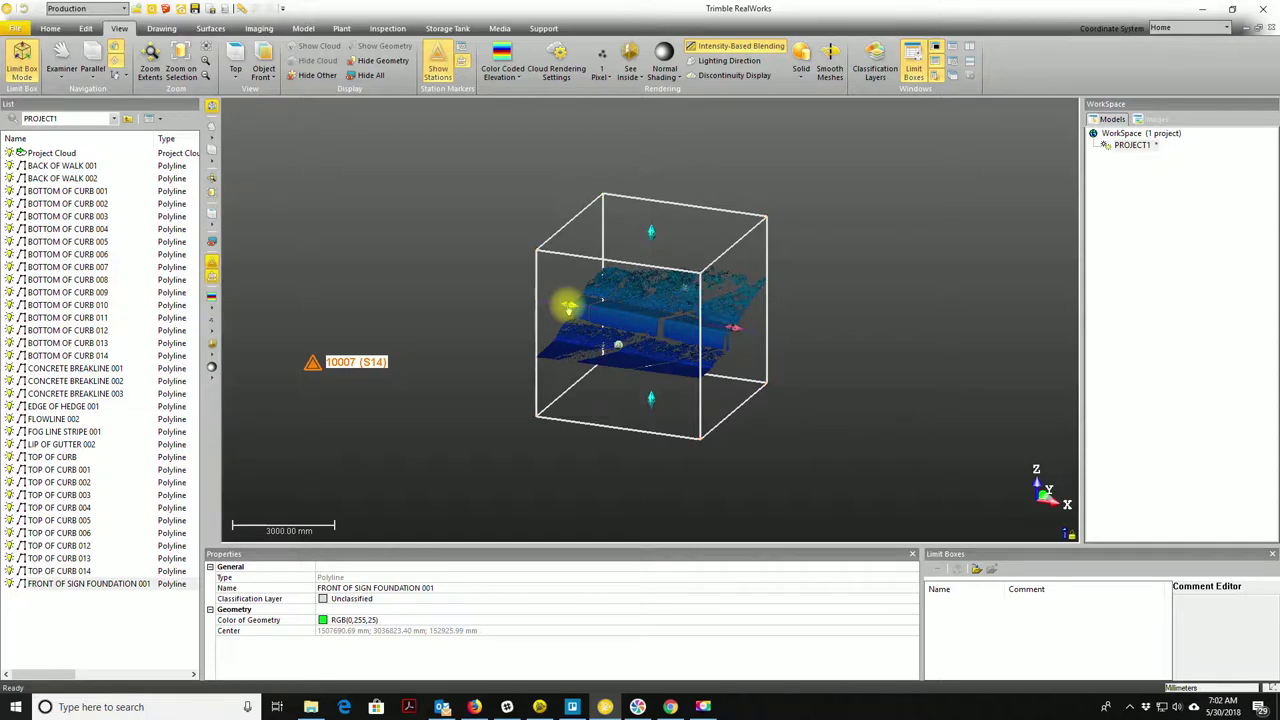
drag(568, 305, 251, 243)
drag(490, 212, 498, 250)
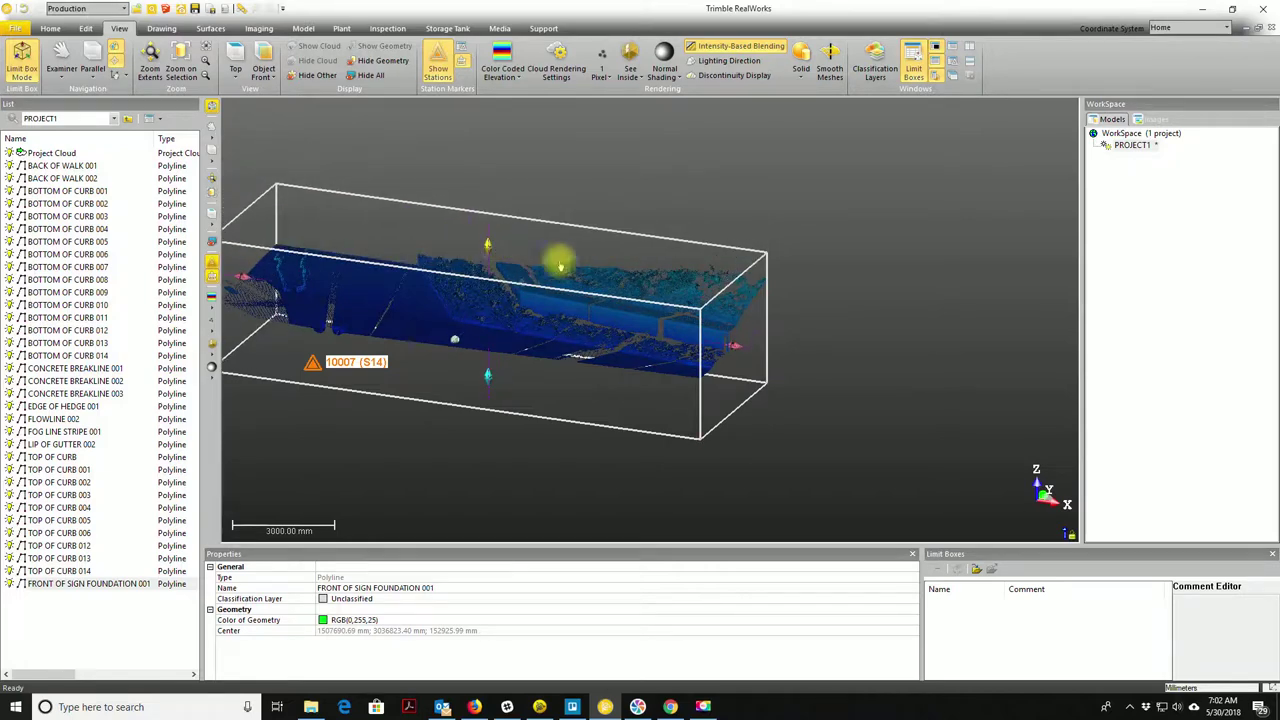
- Extend the limit box in the +Y direction to take in the planted slope behind the curb
drag(851, 414, 911, 413)
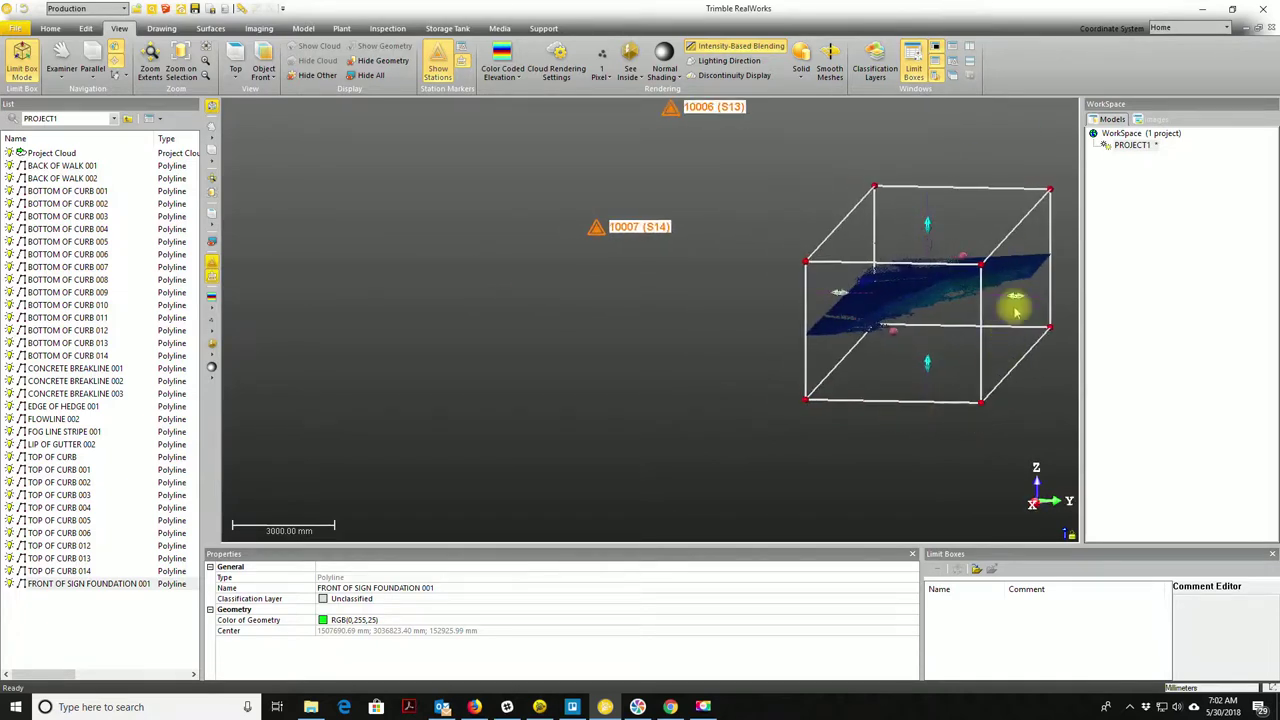
drag(1062, 305, 1074, 294)
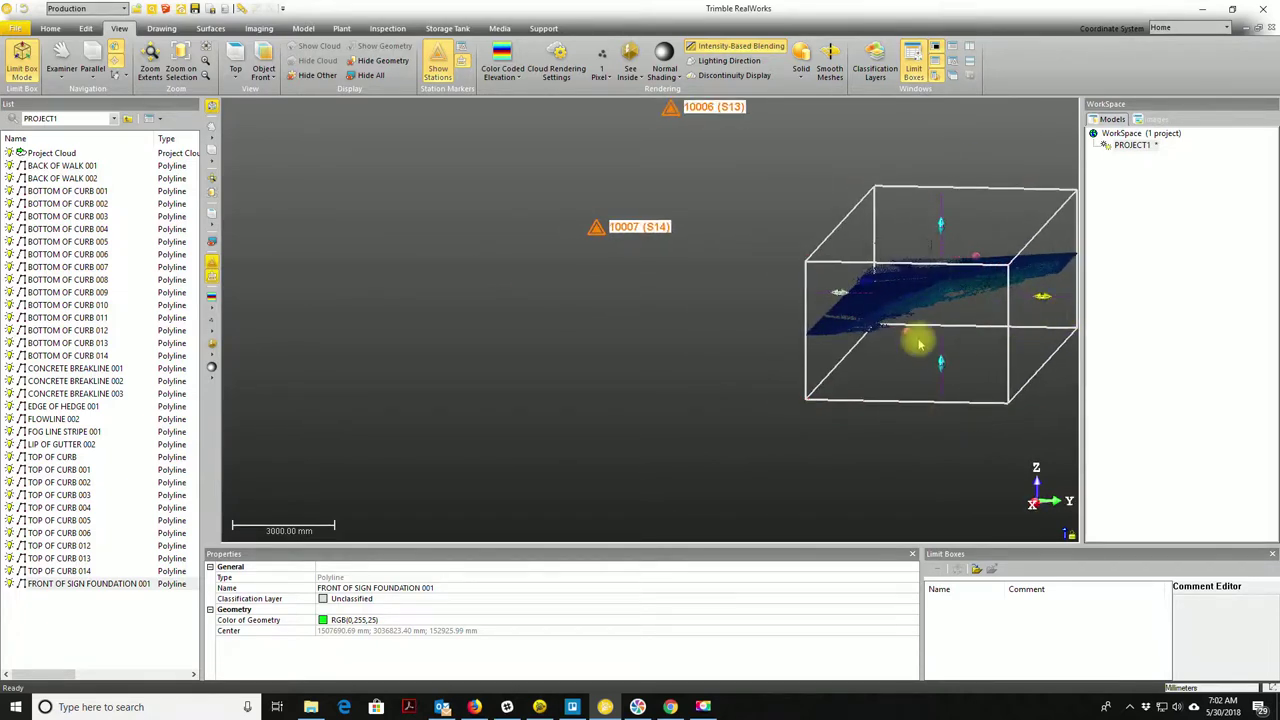
middle_drag(937, 358, 607, 330)
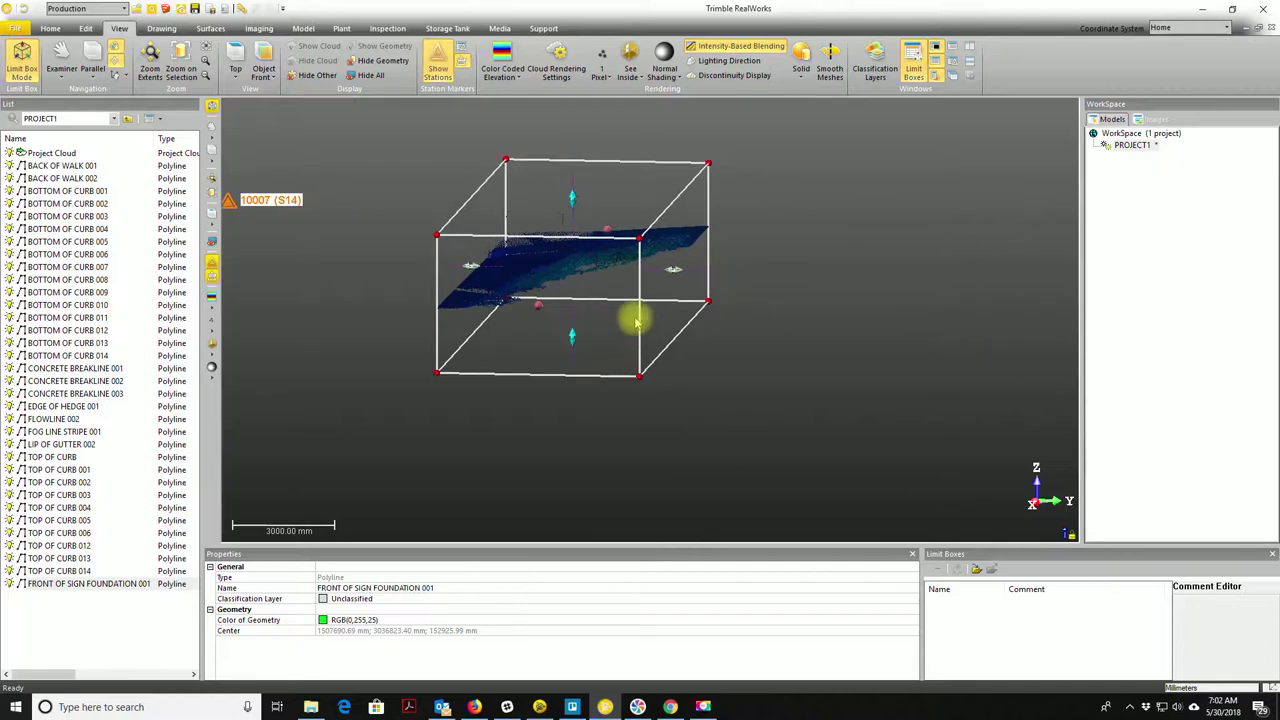
drag(679, 268, 955, 287)
- Extend the limit box in the +X direction along the slope to the end of the parking lot's far edge
drag(649, 357, 343, 365)
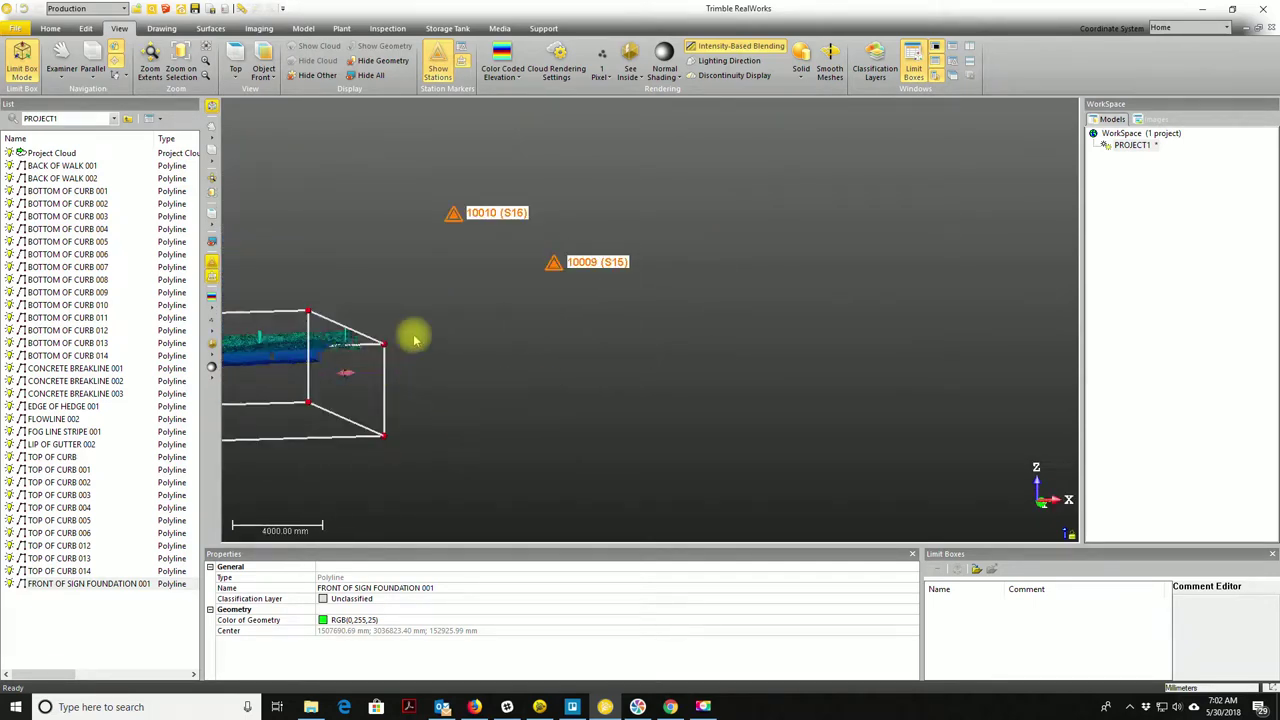
drag(467, 358, 958, 424)
scroll(965, 430, down, 3)
middle_drag(975, 423, 737, 306)
scroll(745, 312, up, 2)
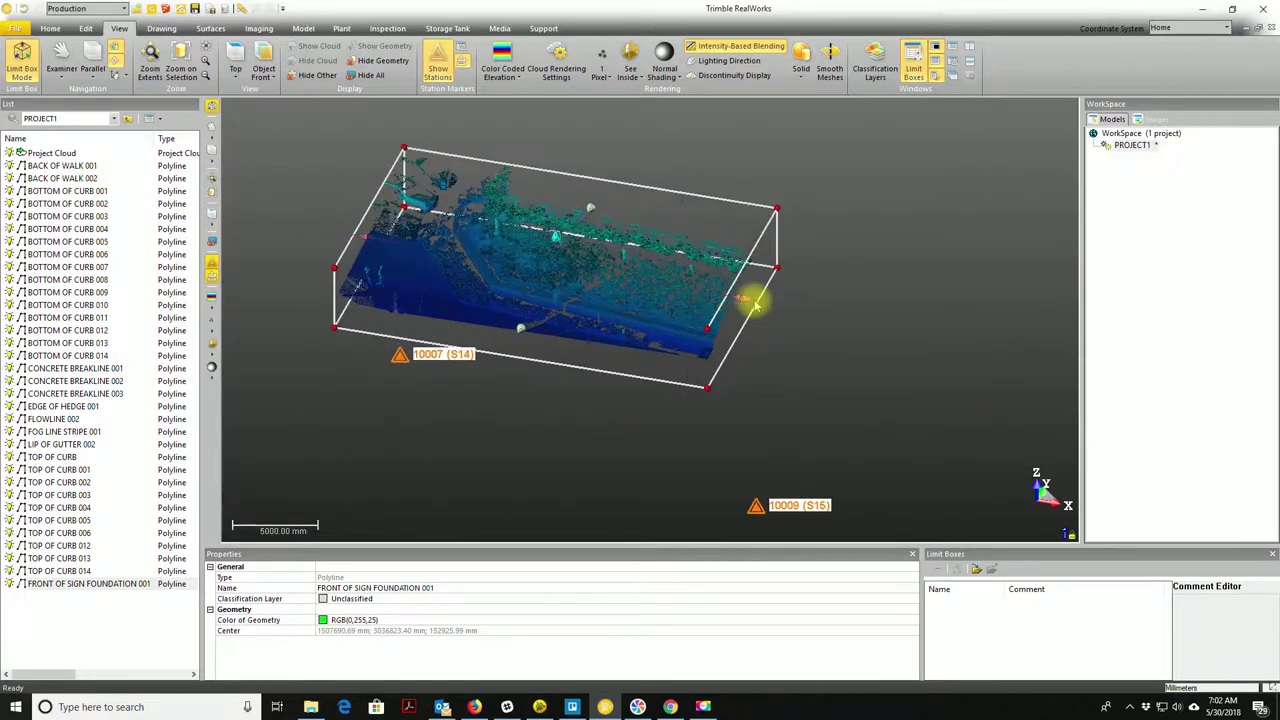
drag(765, 308, 997, 357)
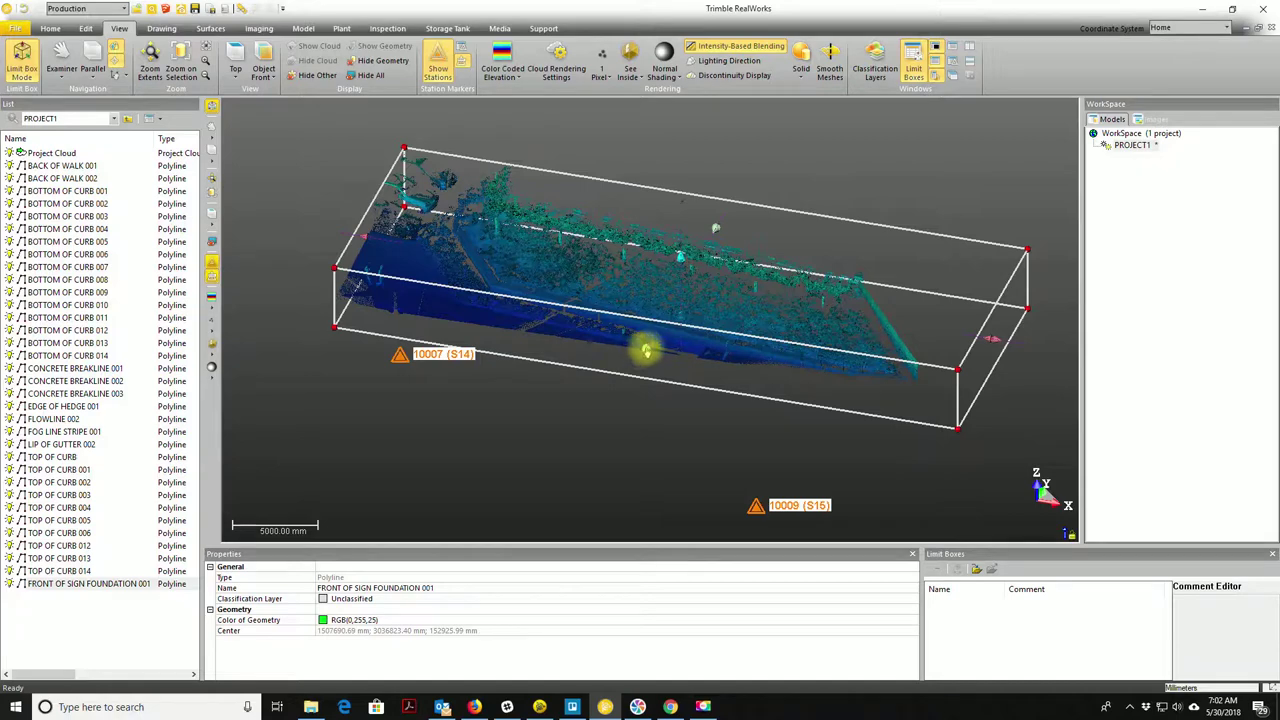
- Extend the limit box in -Y over the parking lot past station 10007 (S14) and fine-tune its top height and rotation
drag(643, 355, 606, 428)
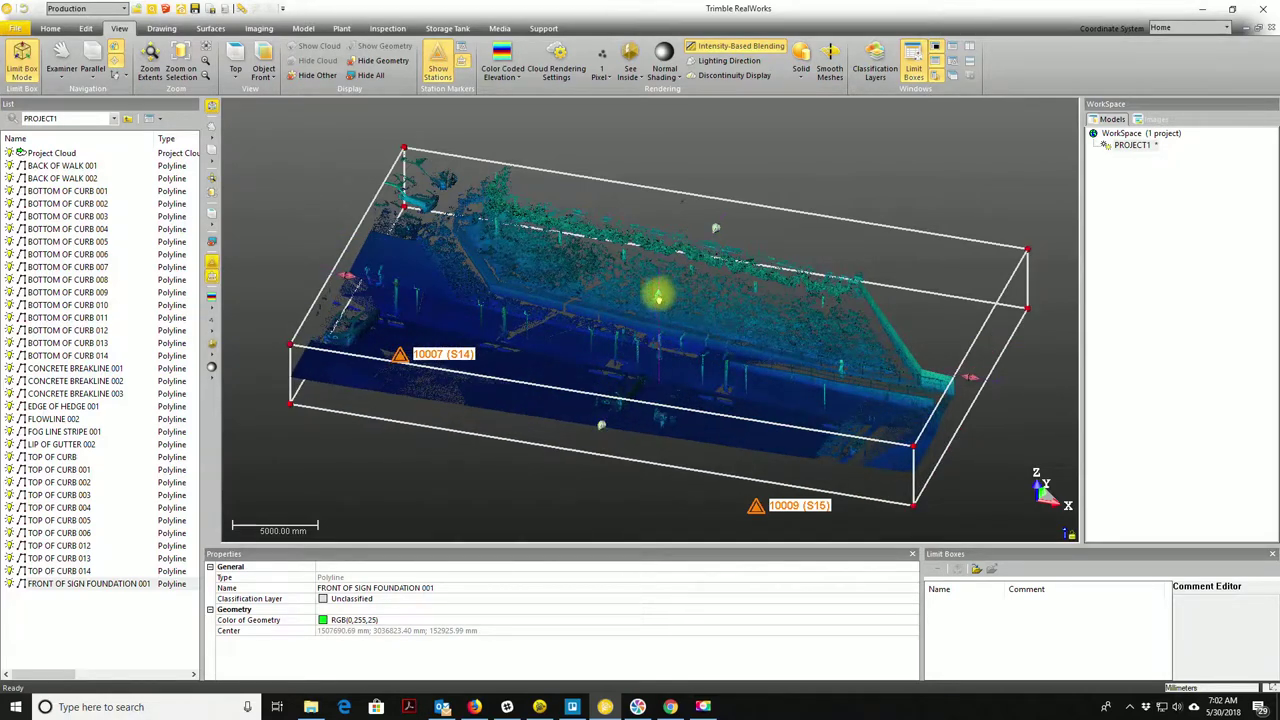
drag(658, 297, 673, 299)
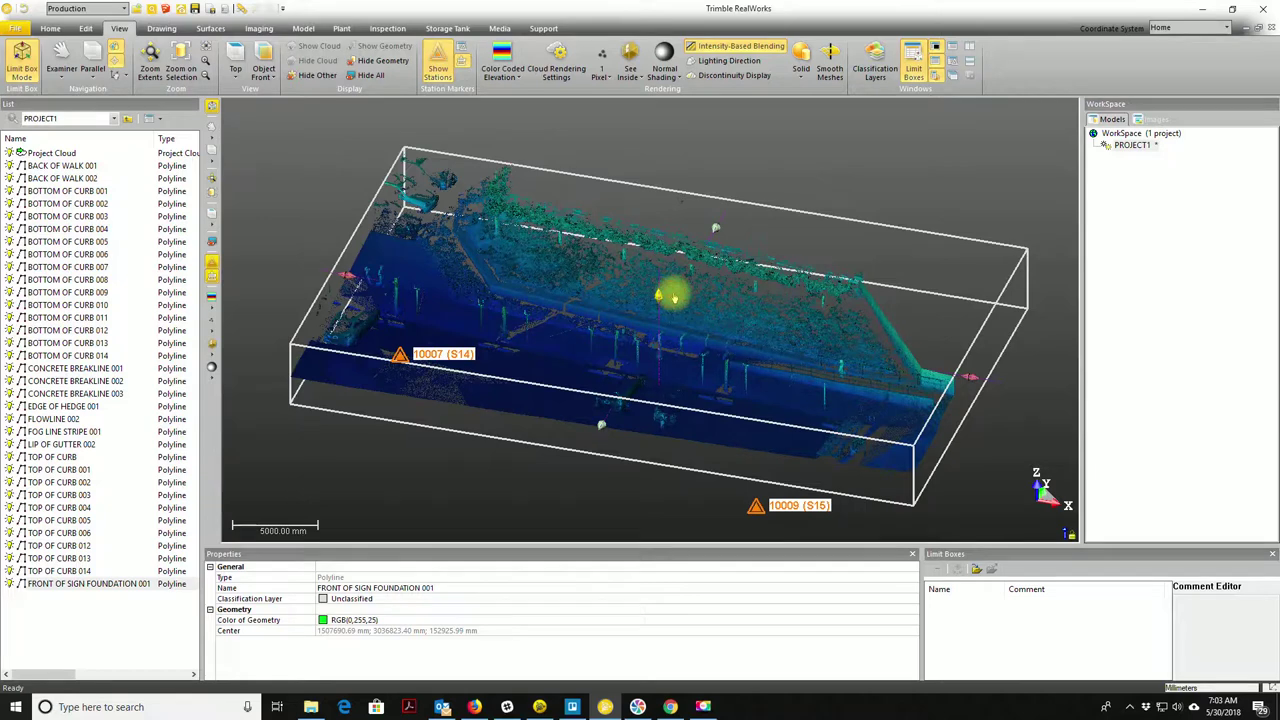
drag(294, 400, 383, 465)
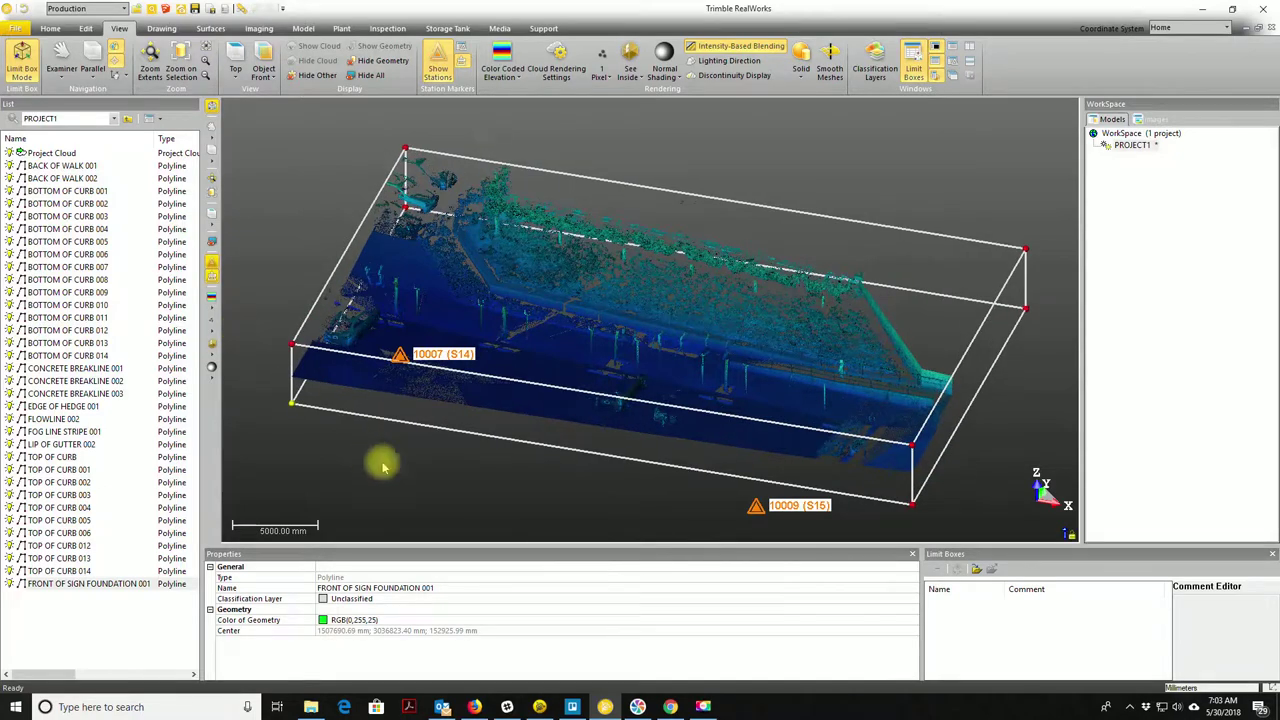
- Extend the limit box further in +X and -Y to enclose the rest of the parking lot around station 10009 (S15)
drag(500, 443, 530, 460)
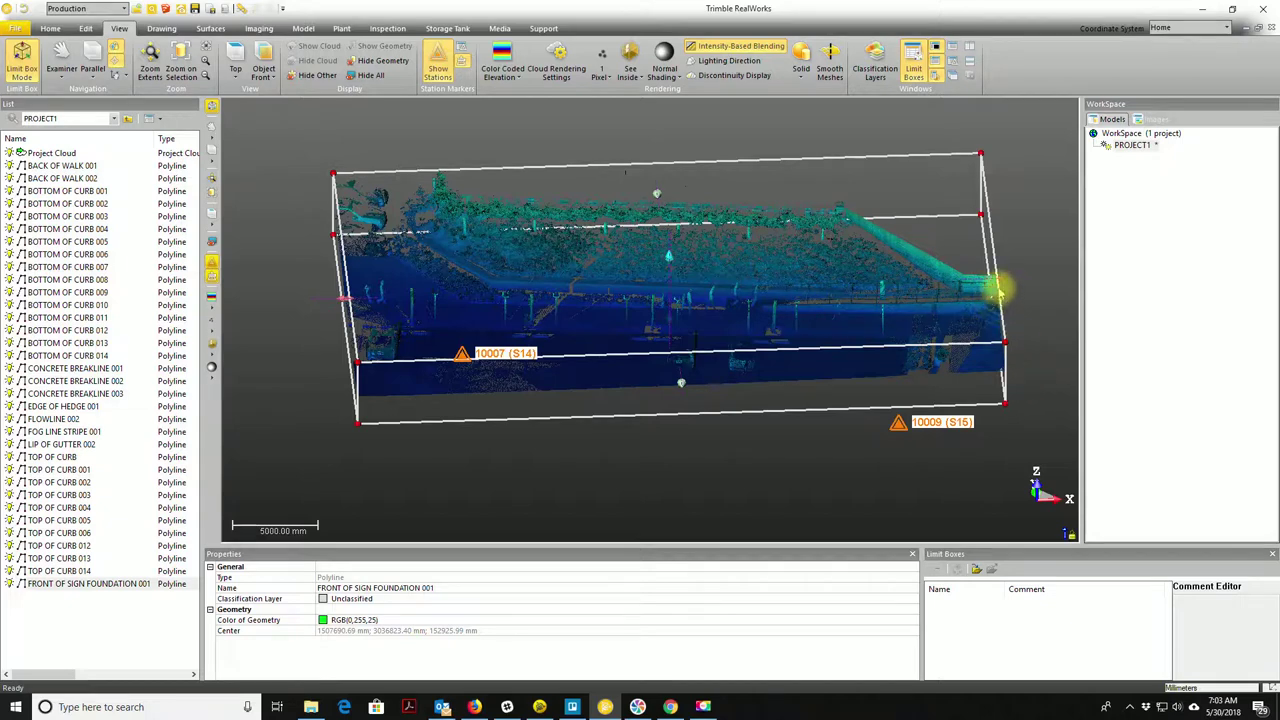
mouse_move(1058, 287)
mouse_down()
mouse_move(1086, 280)
mouse_move(1073, 290)
mouse_up()
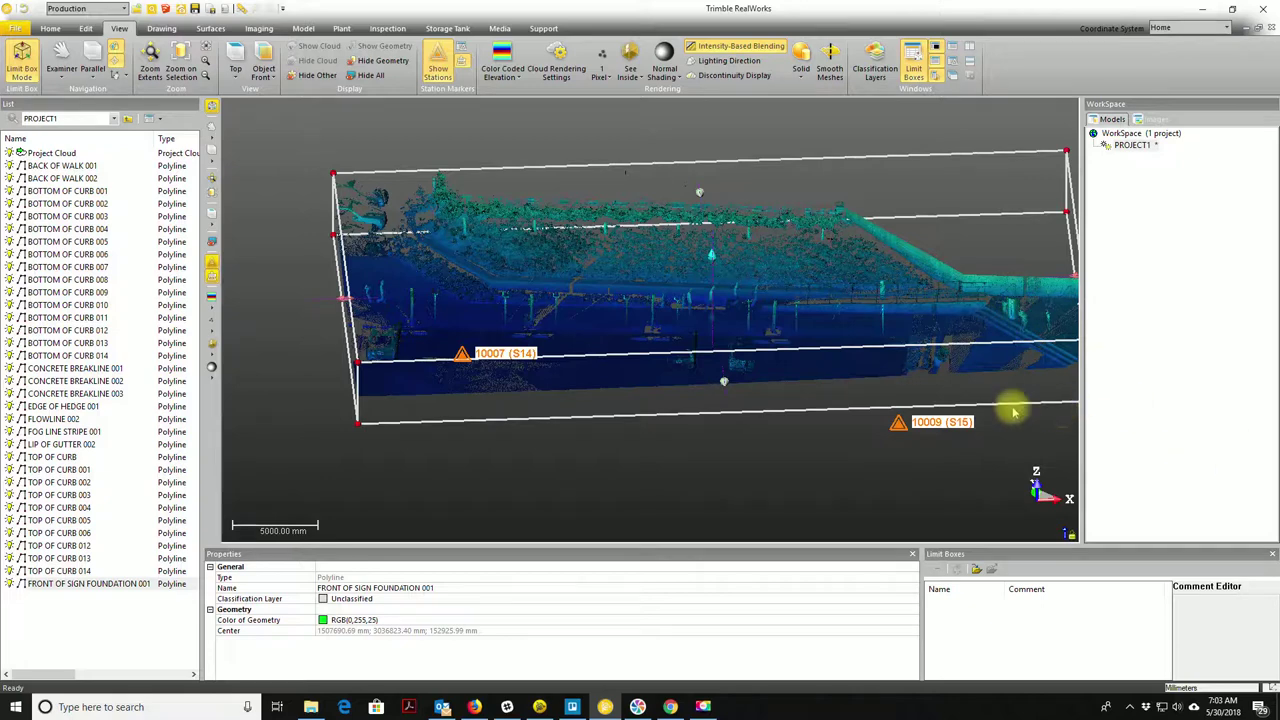
middle_drag(931, 467, 688, 350)
drag(493, 310, 564, 430)
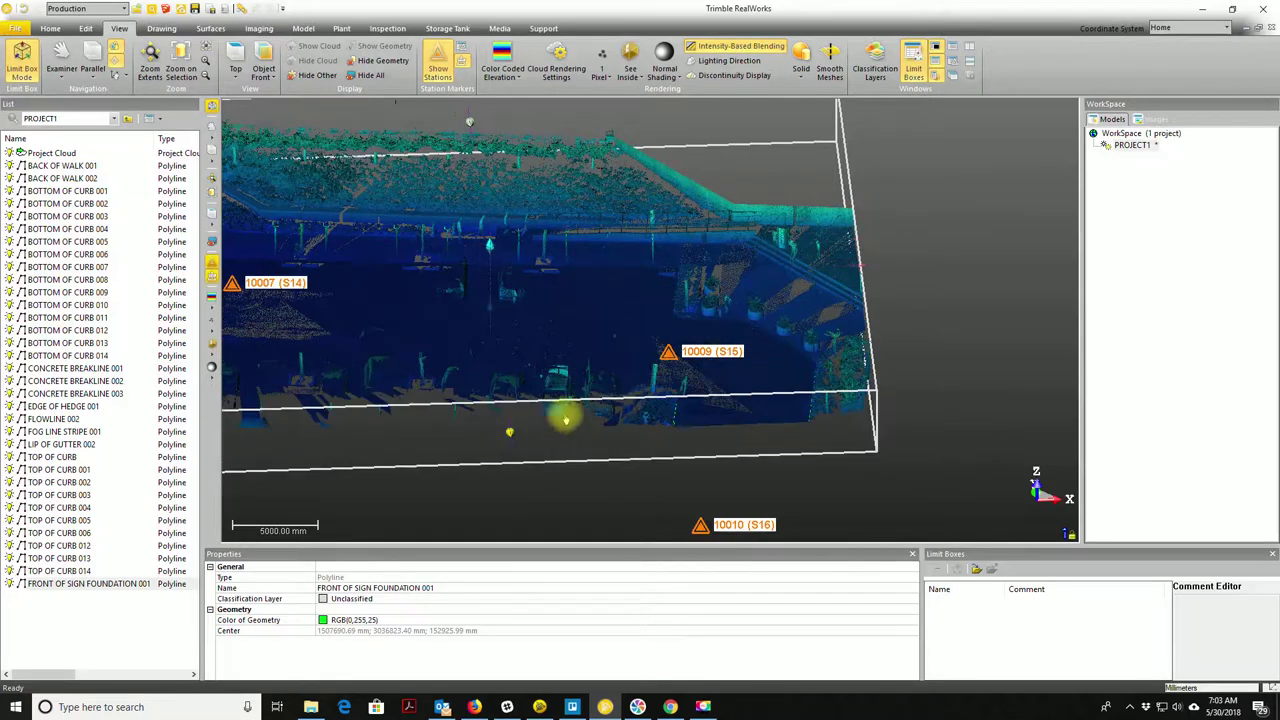
drag(864, 265, 998, 265)
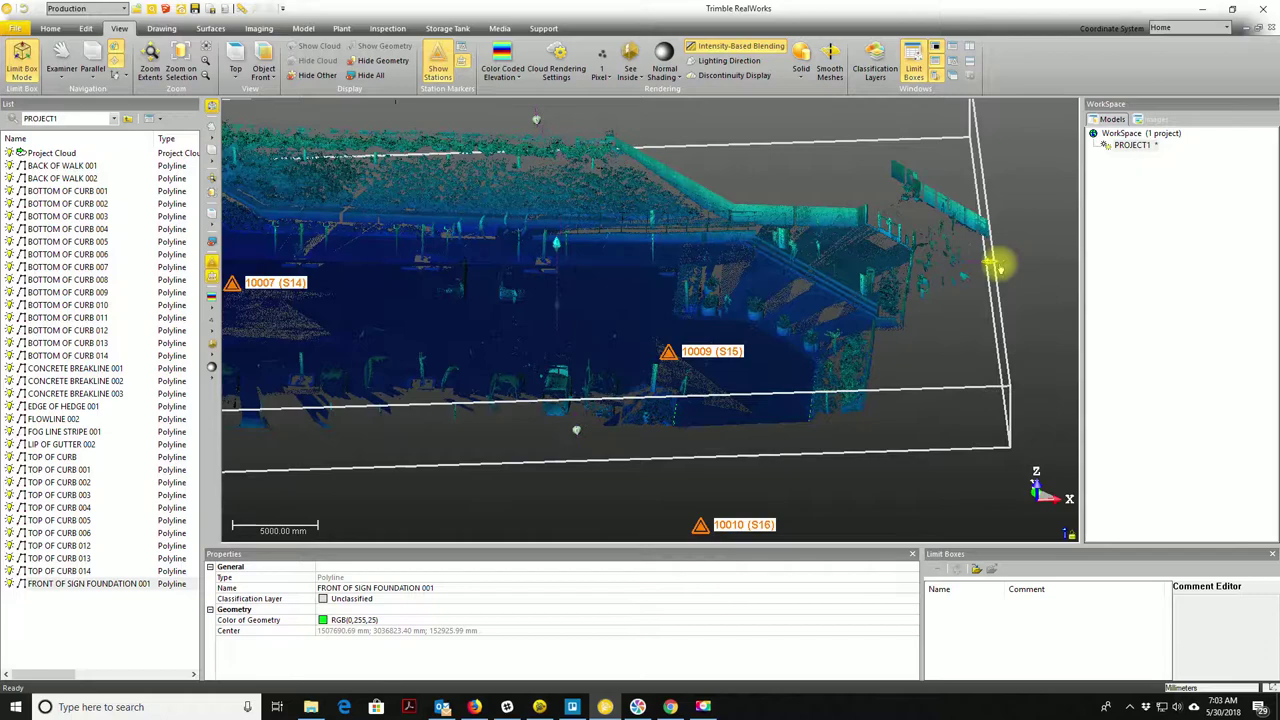
- Extend the limit box in -X toward station 10006 (S13) and lower its top to cut away everything well above the ground
drag(637, 119, 341, 350)
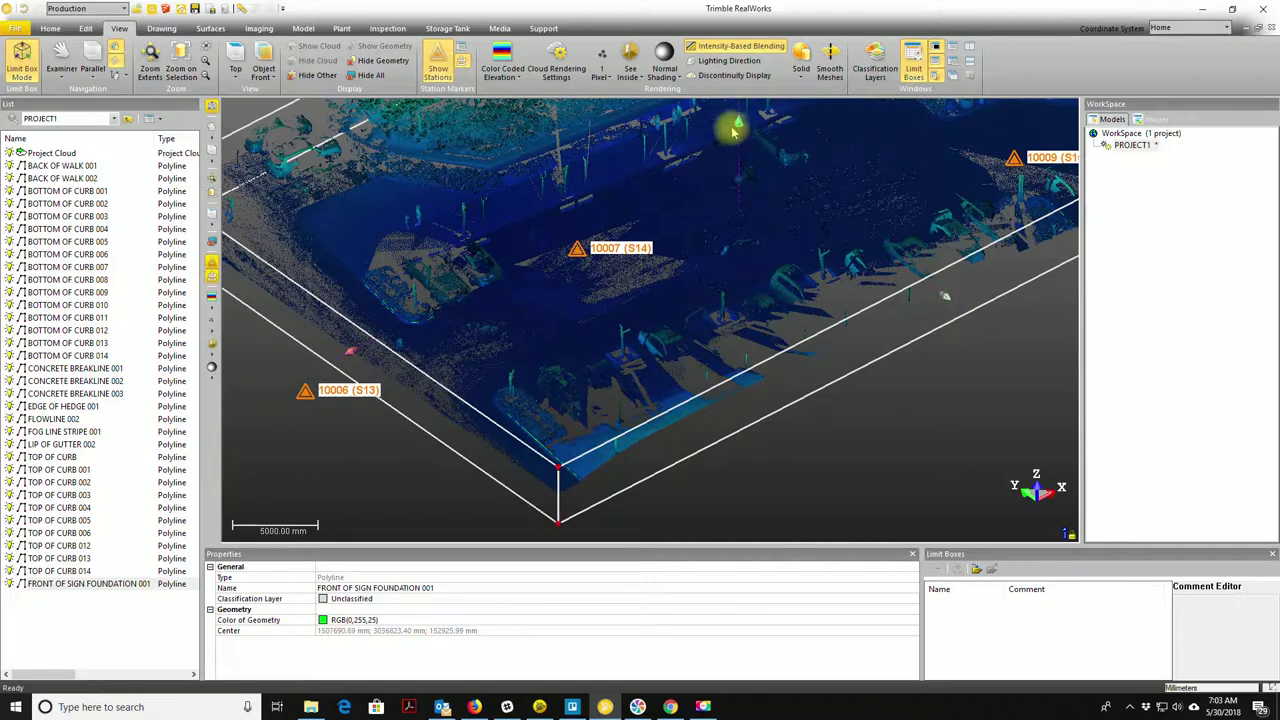
drag(738, 122, 739, 134)
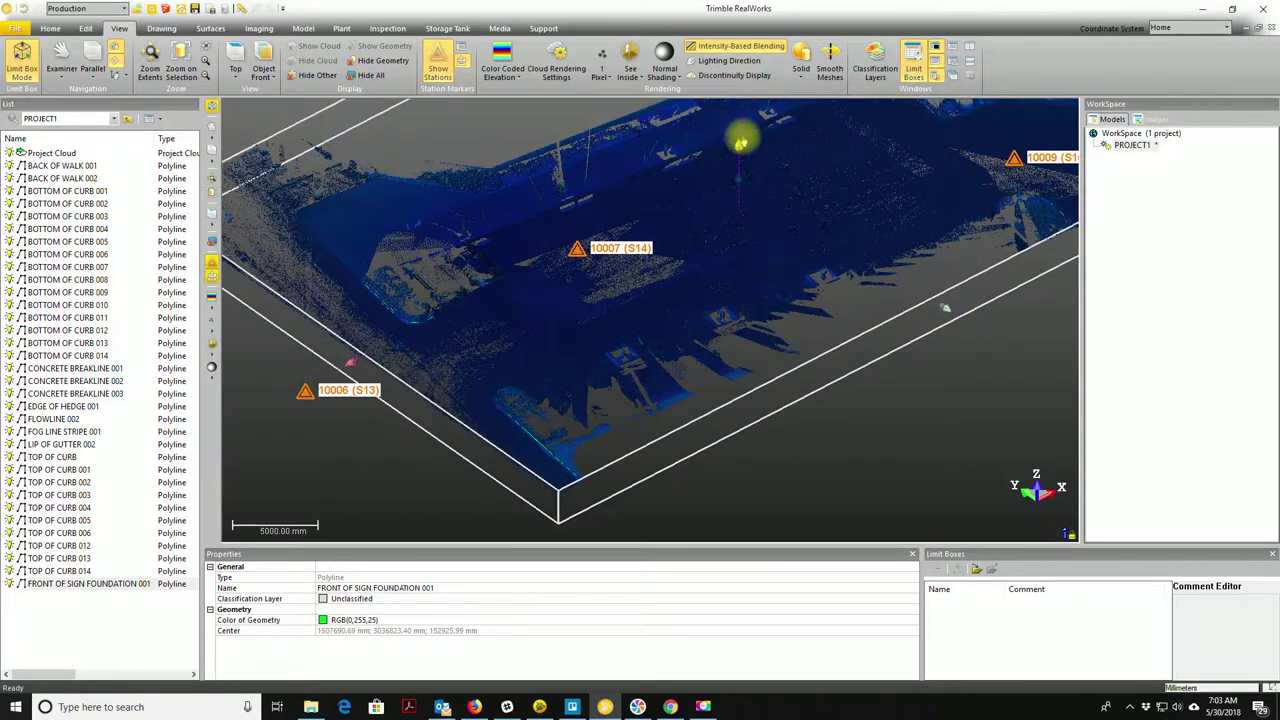
drag(903, 214, 730, 360)
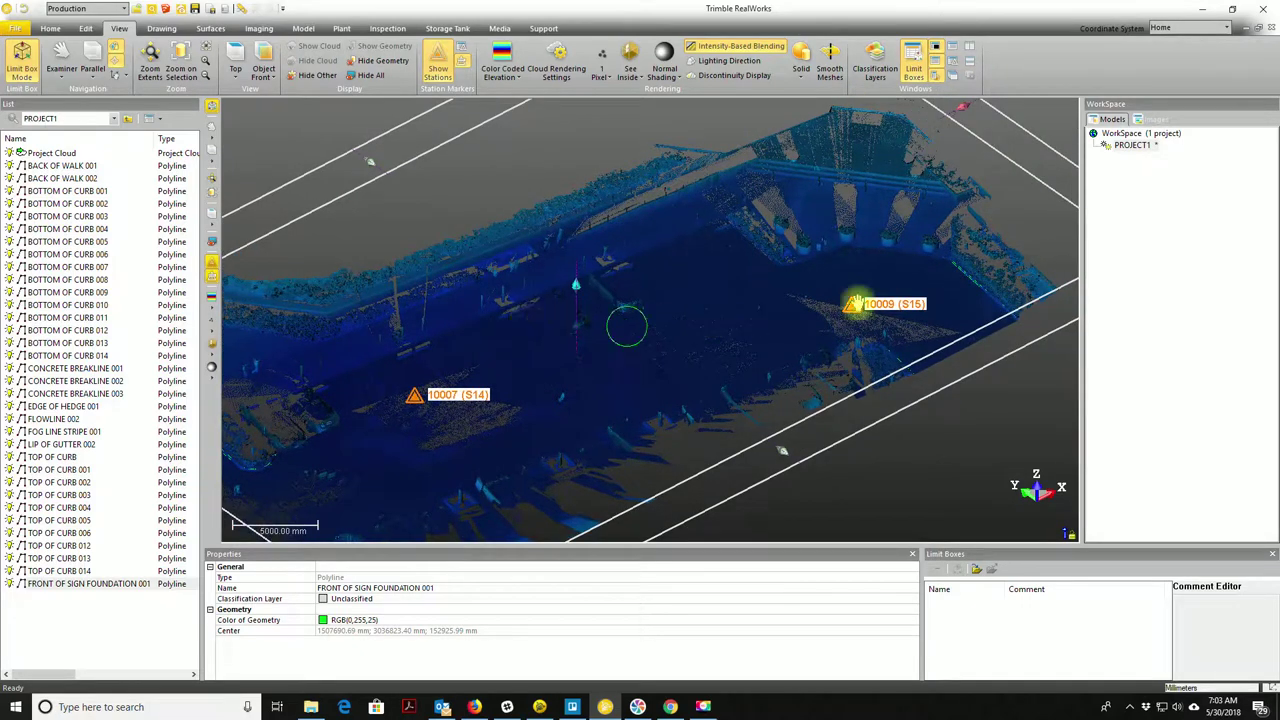
drag(877, 303, 599, 362)
scroll(599, 362, up, 5)
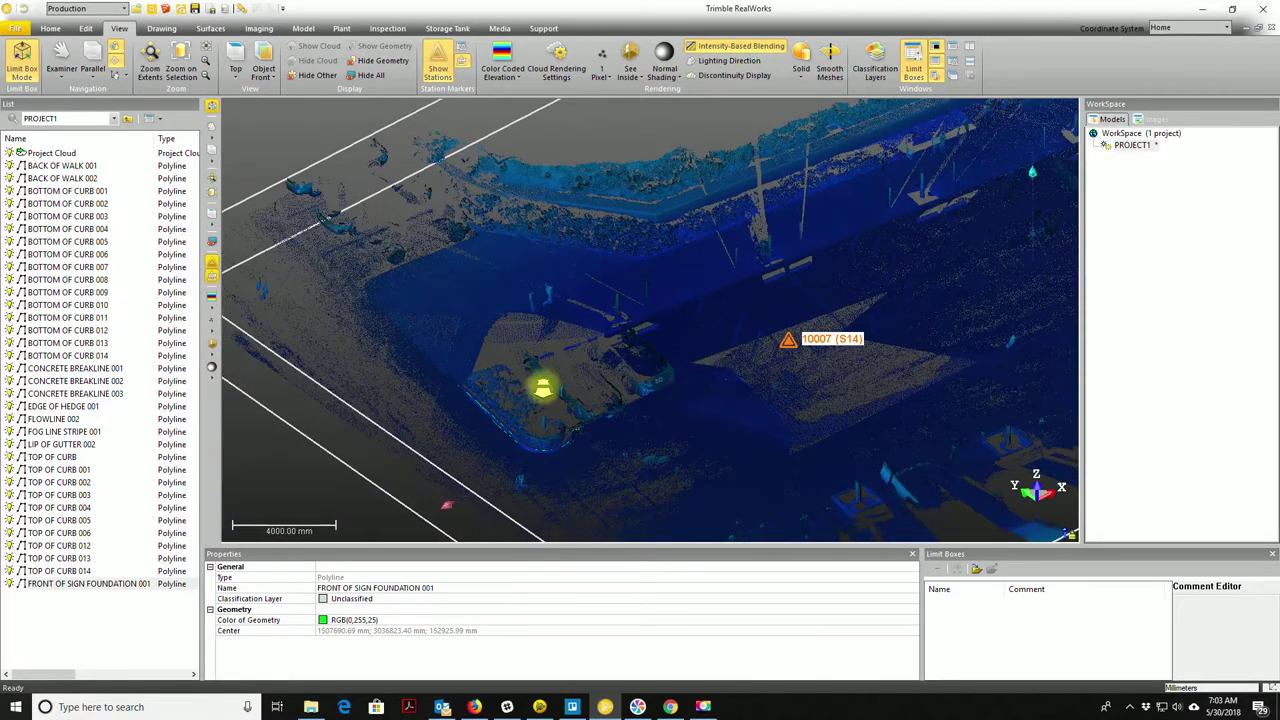
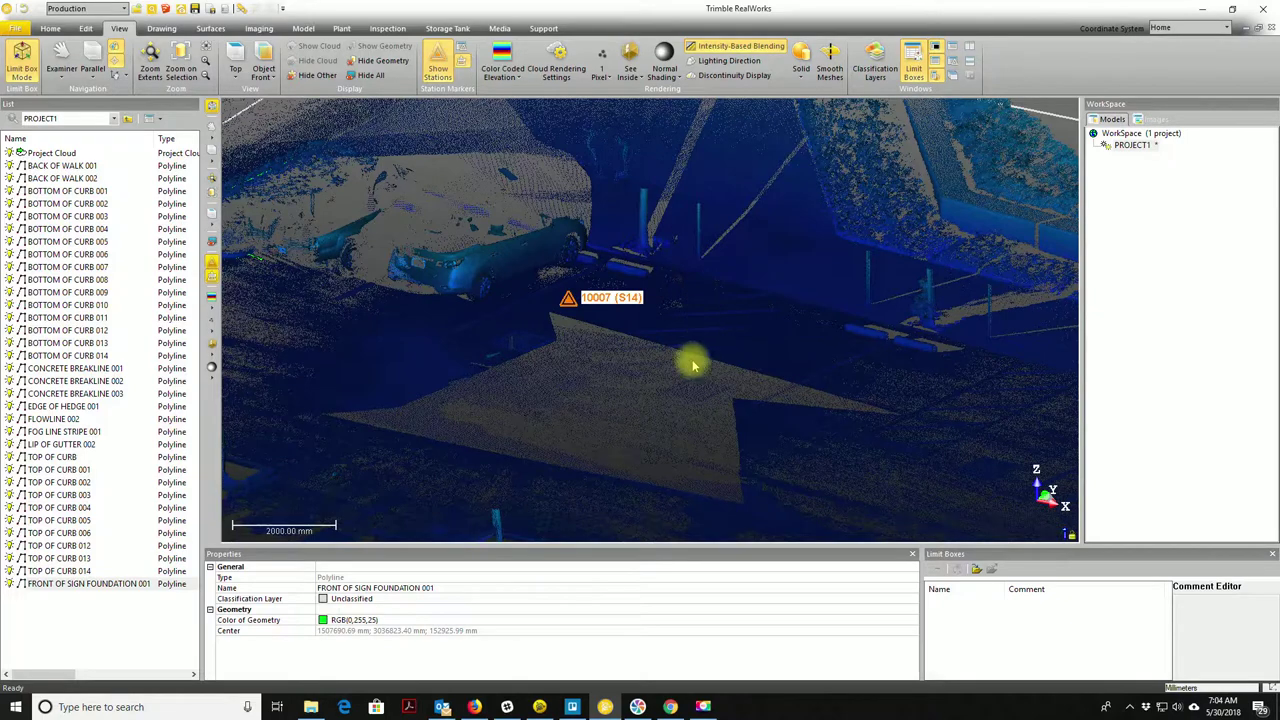
- Start a polyline on the point cloud at the far end of the walk edge, beyond the parked car near station 10007 (S14)
drag(634, 383, 669, 472)
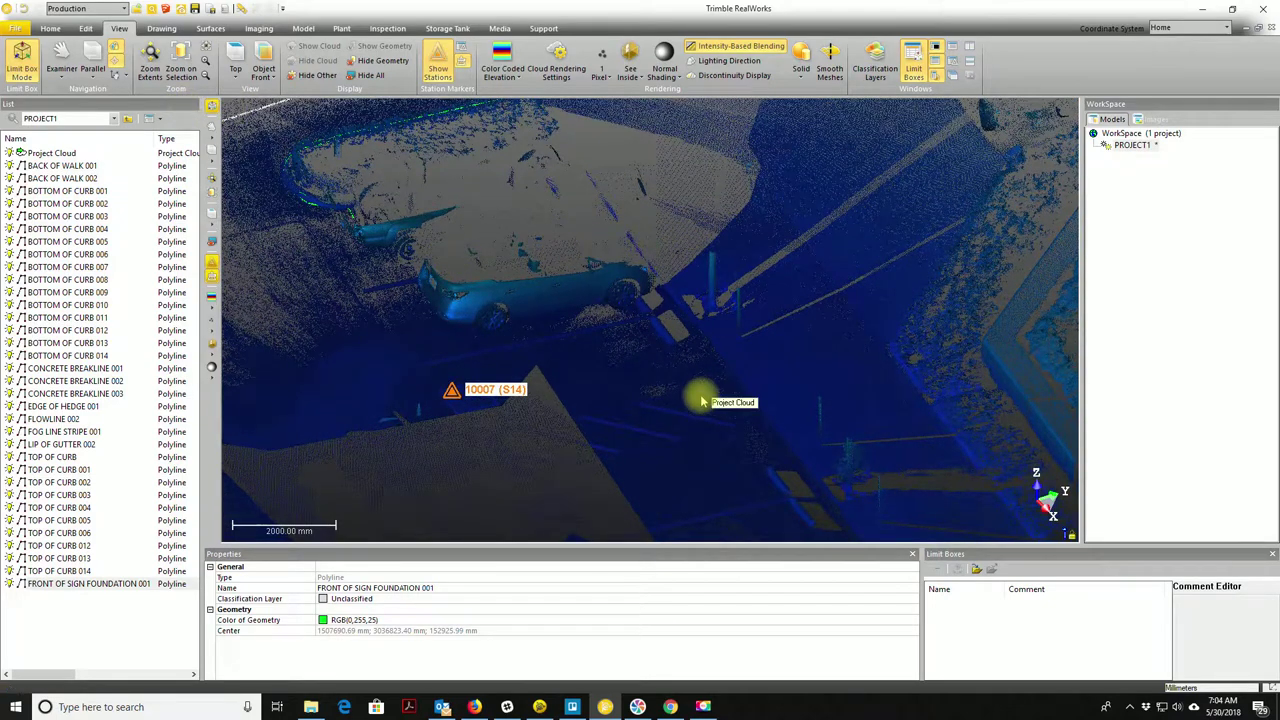
click(166, 29)
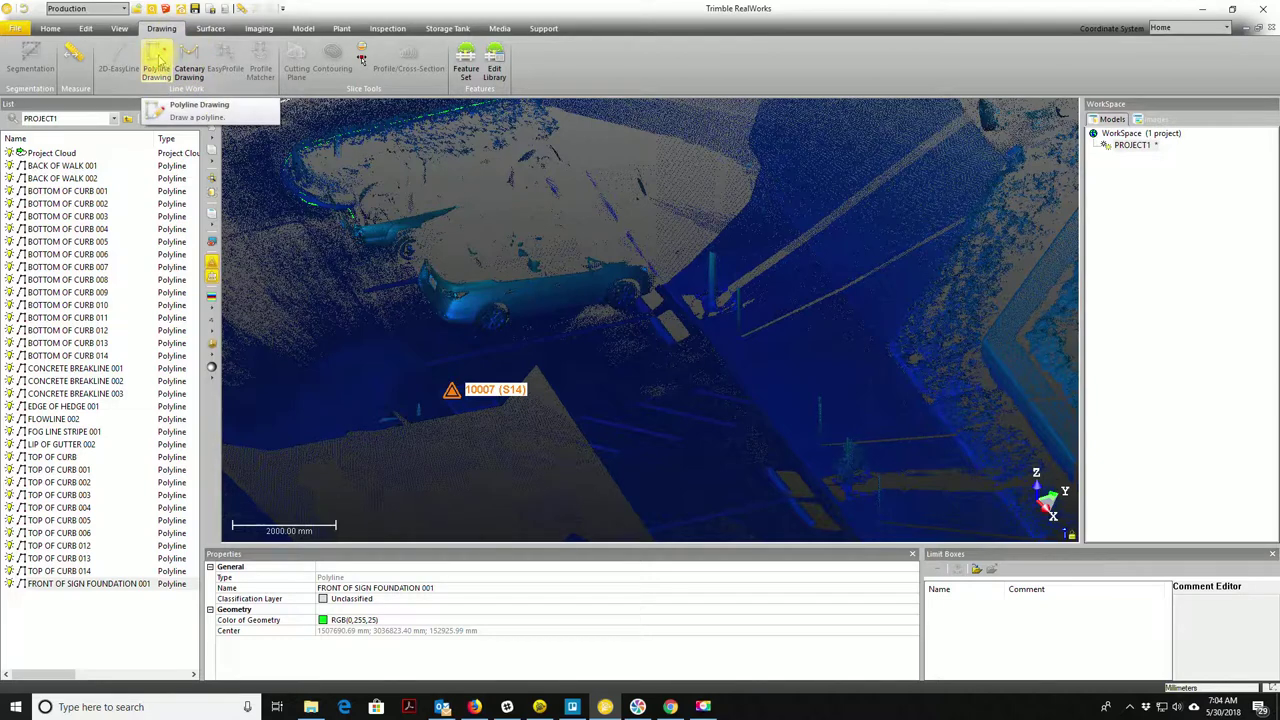
click(157, 62)
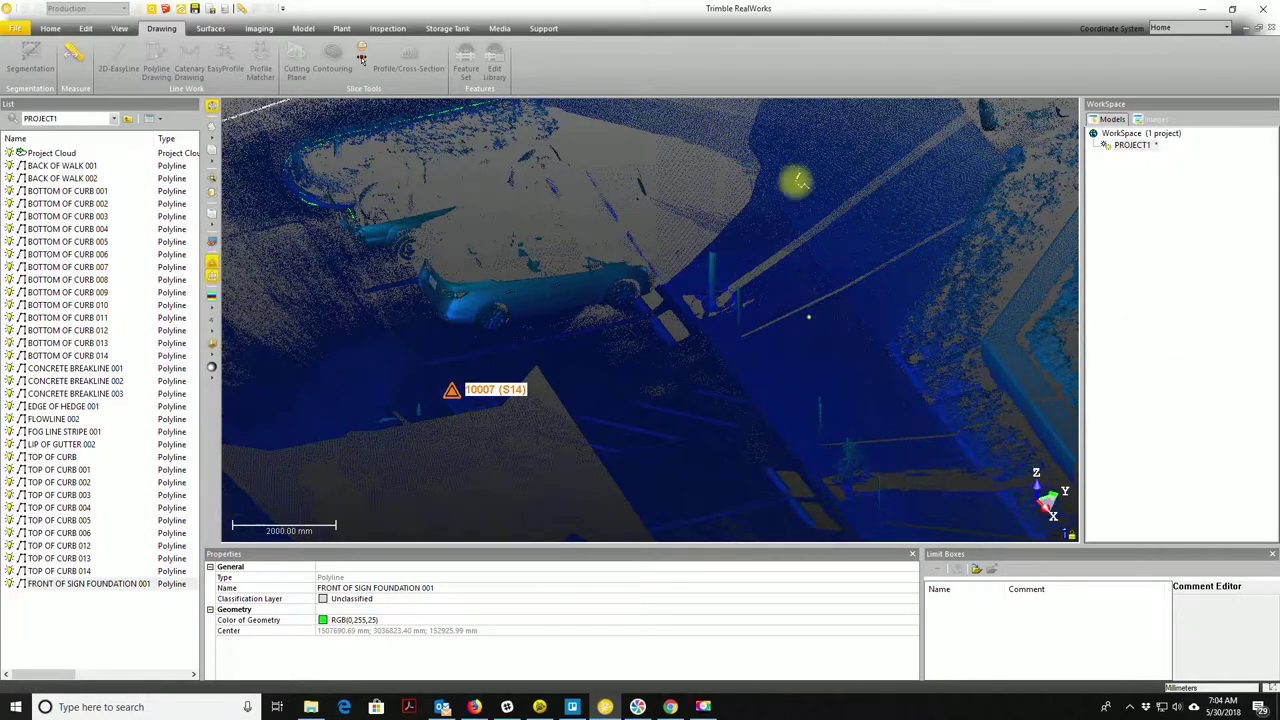
drag(988, 6, 1043, 20)
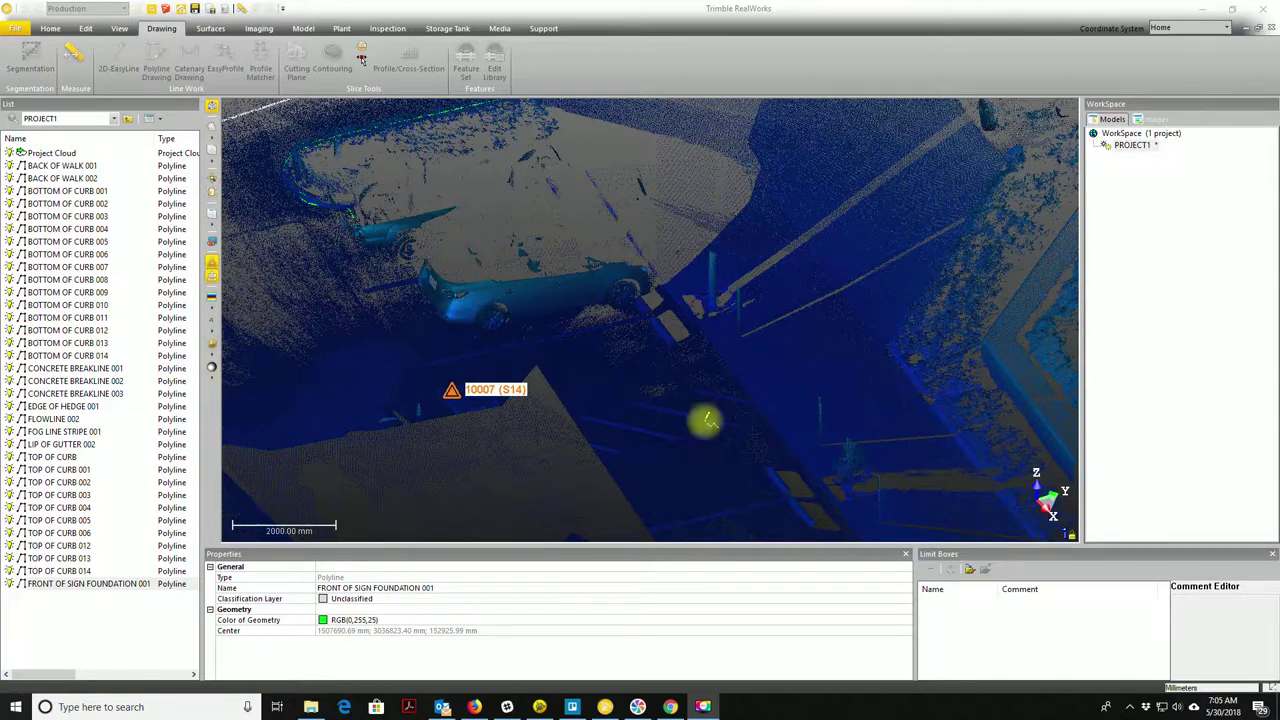
click(616, 384)
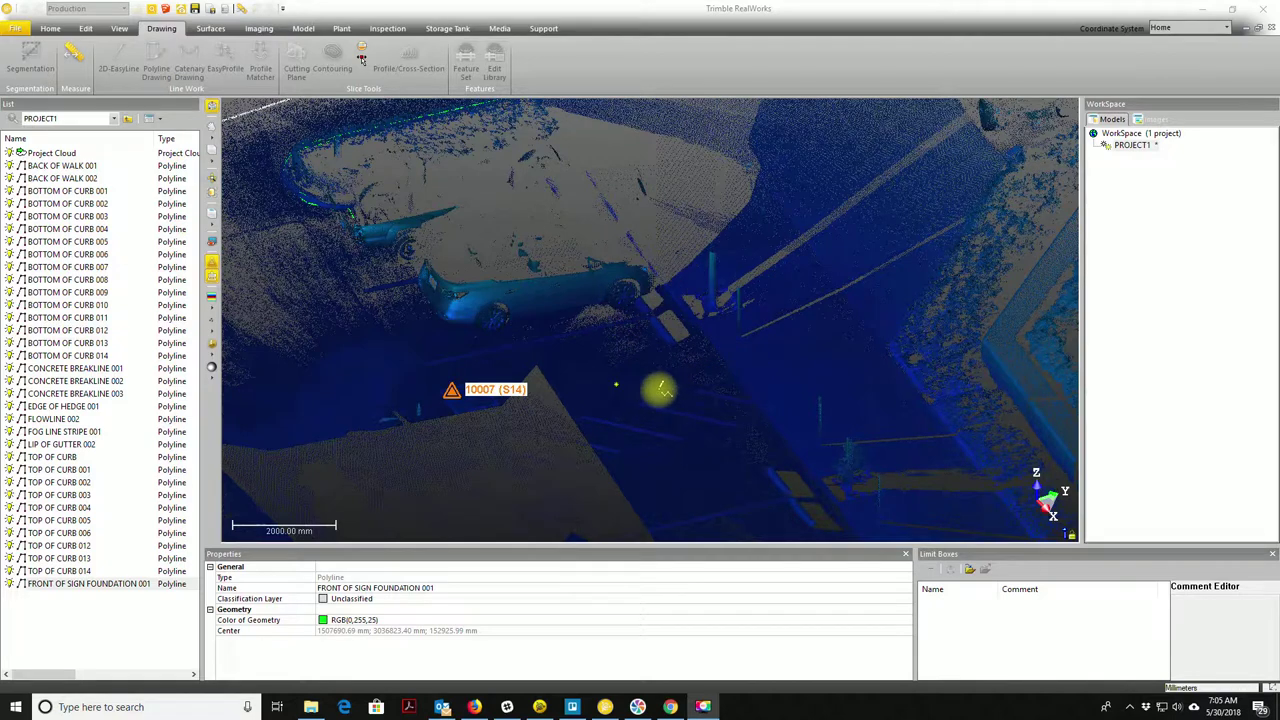
click(698, 420)
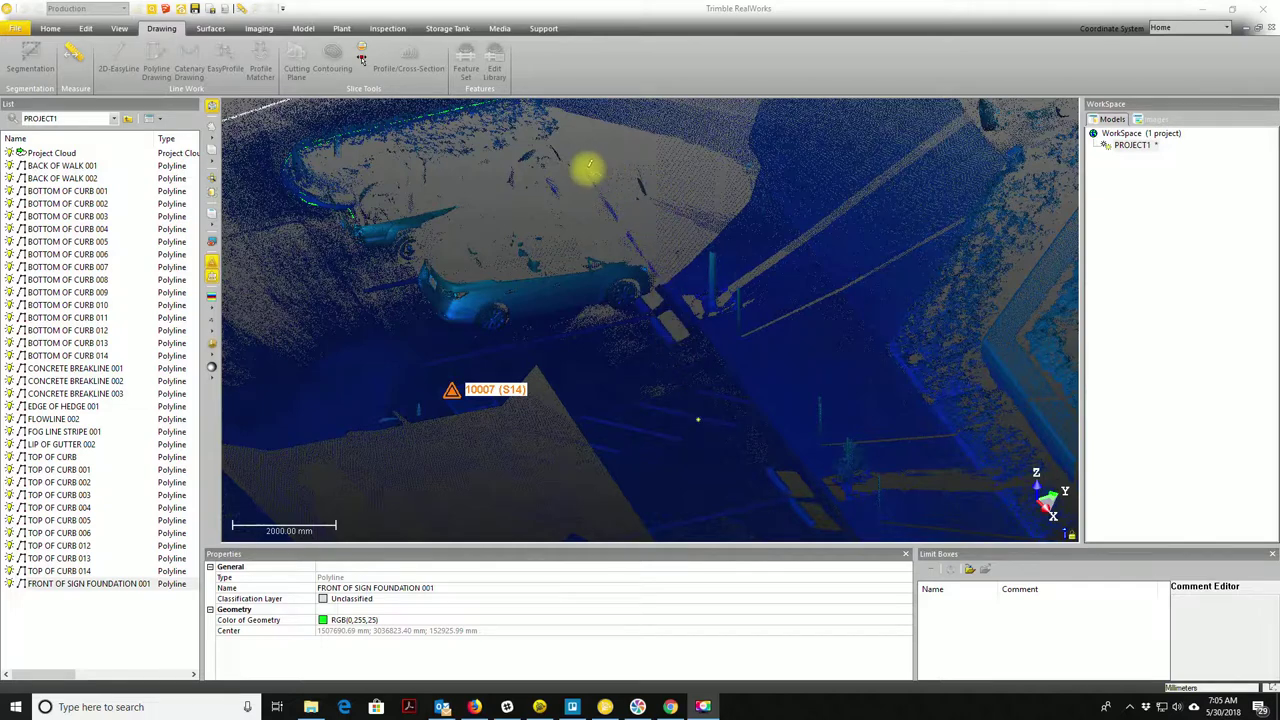
click(587, 168)
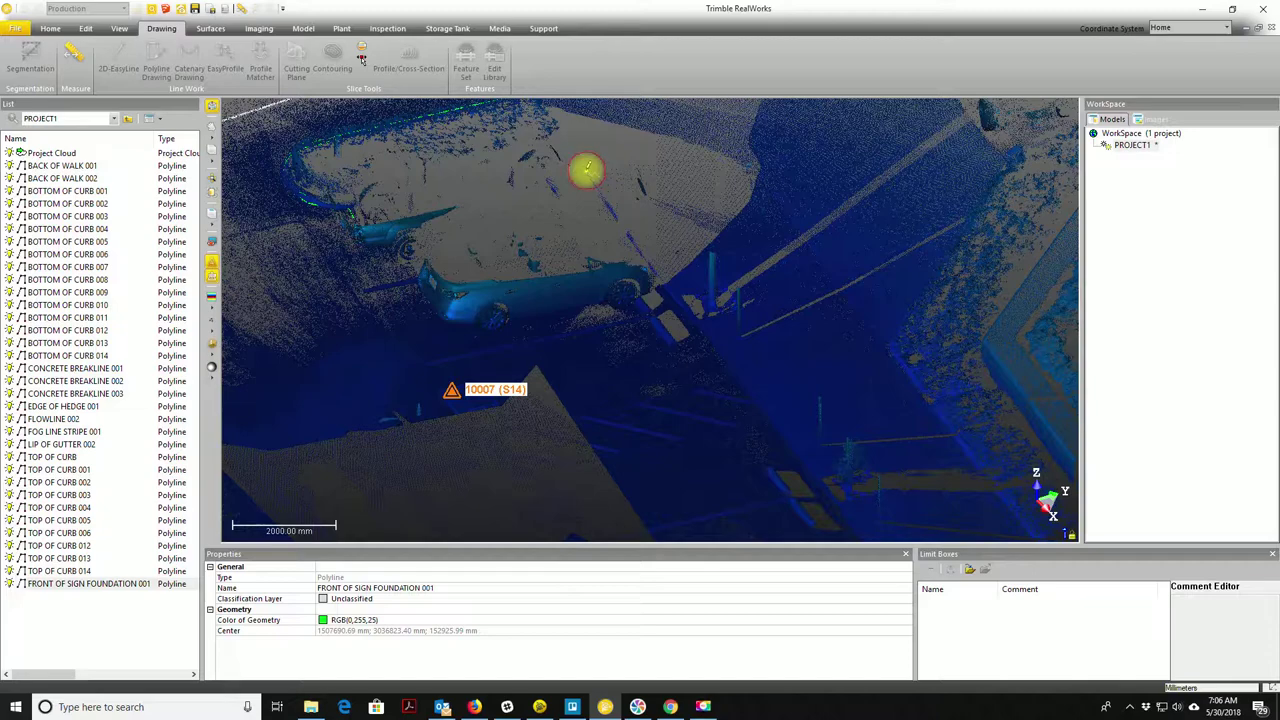
- Extend the polyline along the walk edge past the parked car to a vertex just before the next pair of wheel stops
scroll(730, 291, down, 2)
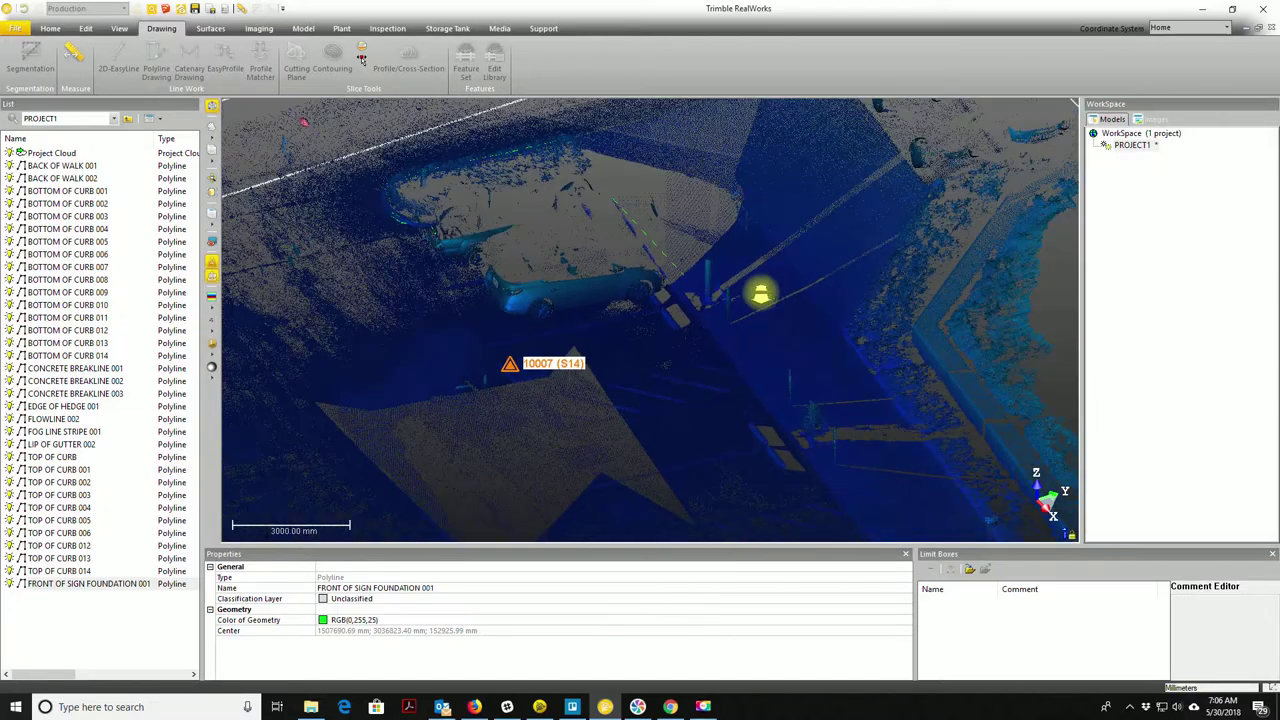
scroll(760, 293, down, 2)
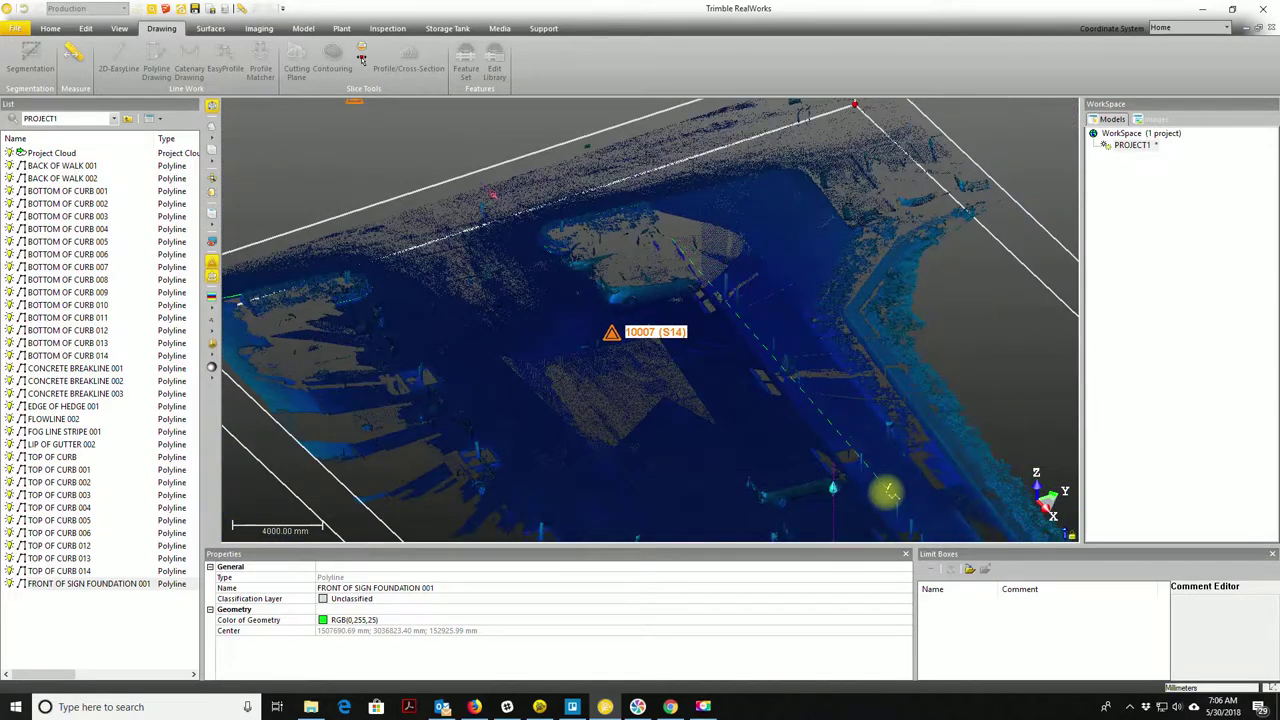
scroll(887, 492, down, 2)
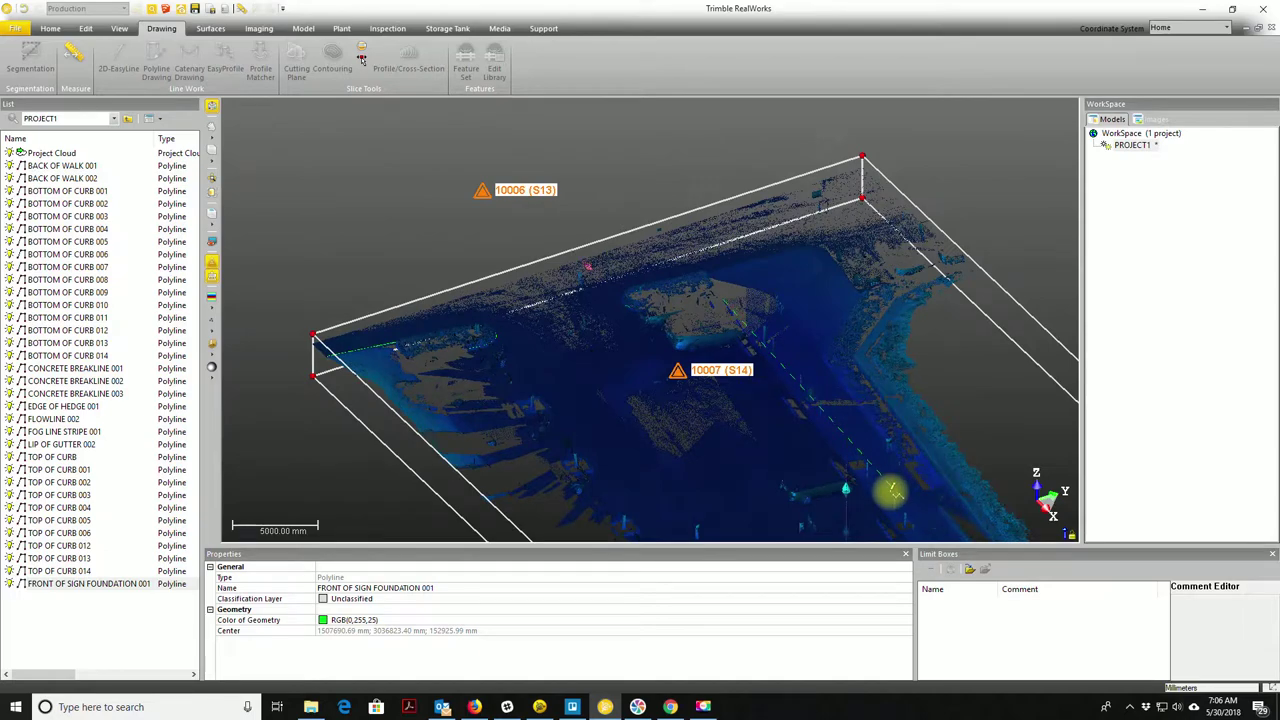
middle_drag(891, 488, 708, 215)
scroll(685, 203, up, 5)
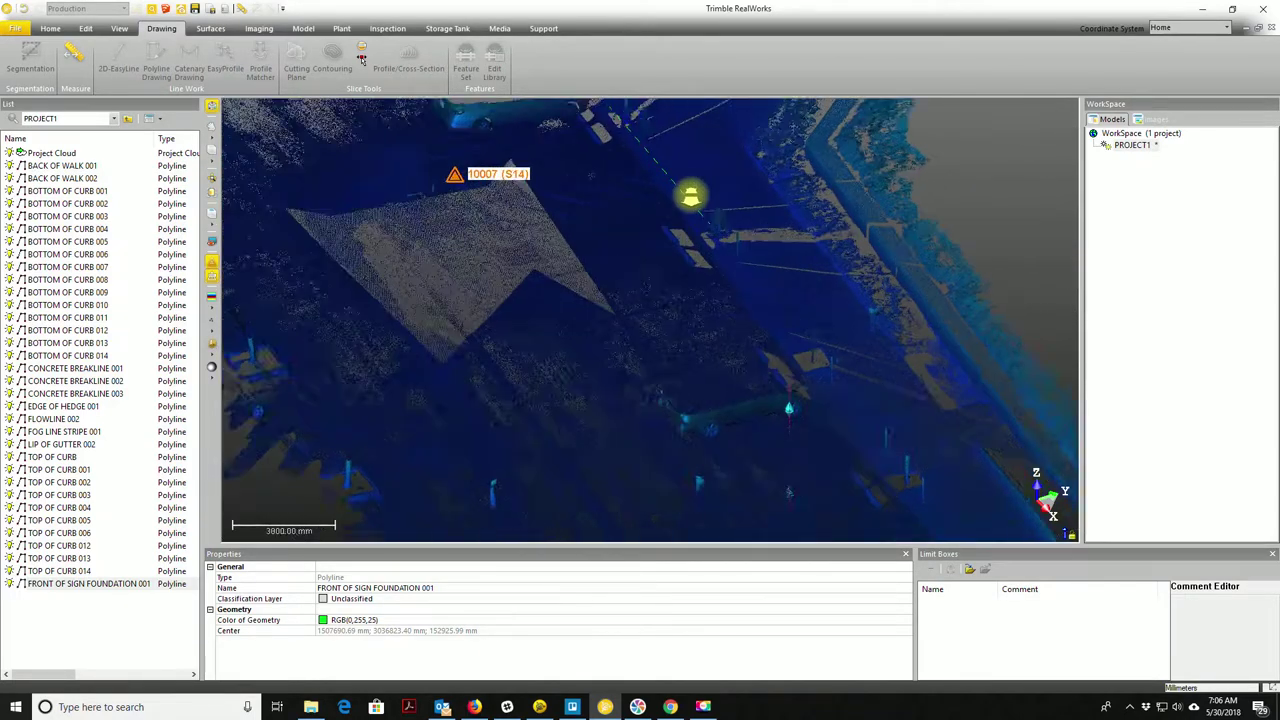
scroll(688, 205, up, 4)
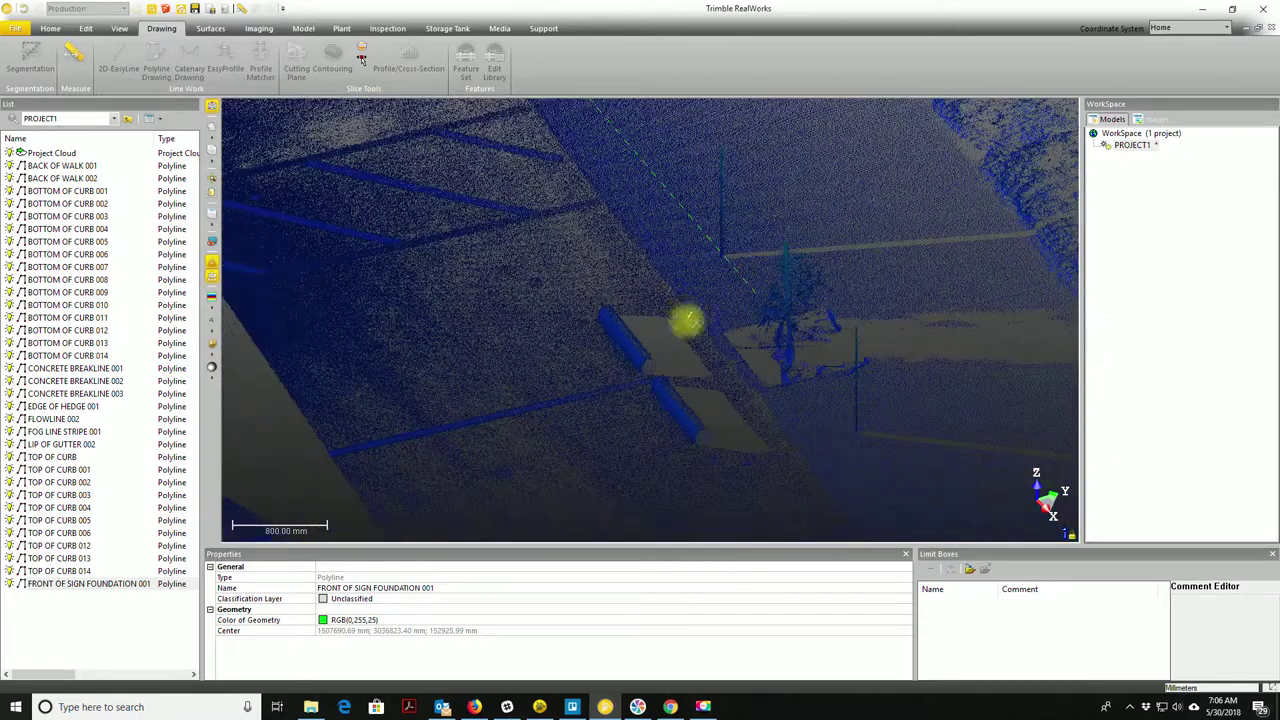
drag(707, 314, 650, 290)
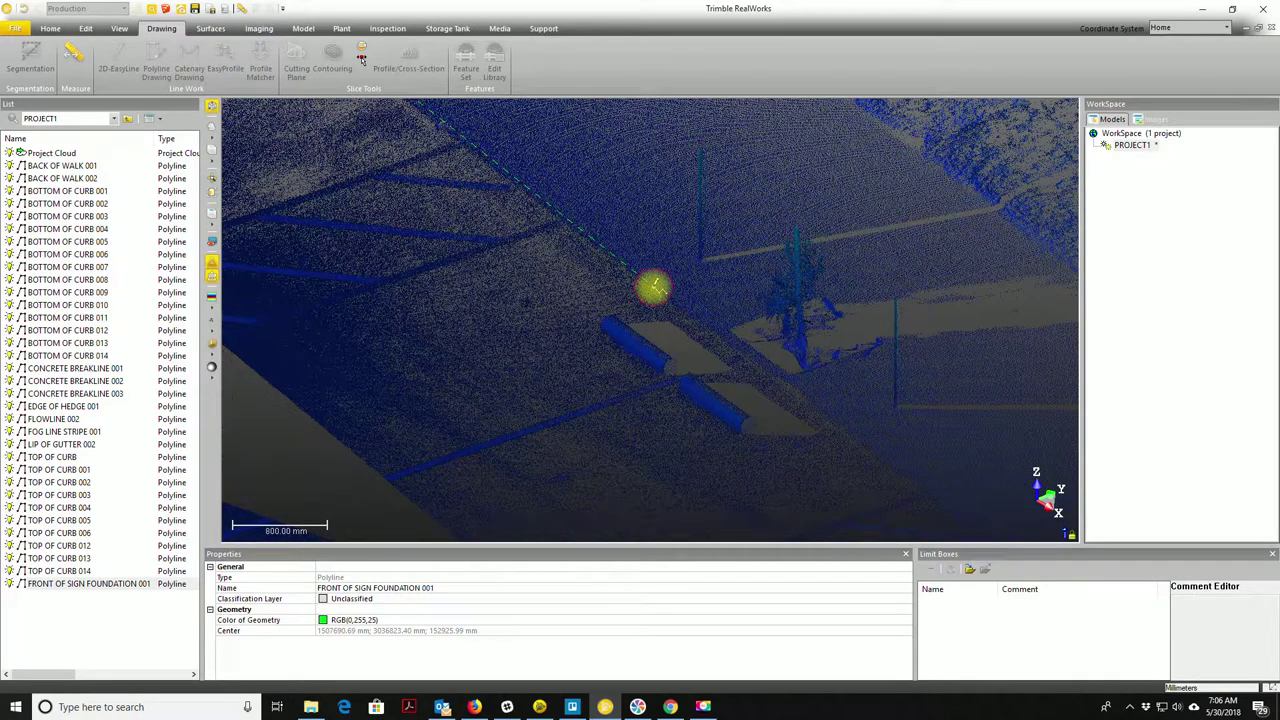
- Continue the polyline with vertices along the walk edge behind the following wheel stops, toward station 10009 (S15)
scroll(703, 313, down, 4)
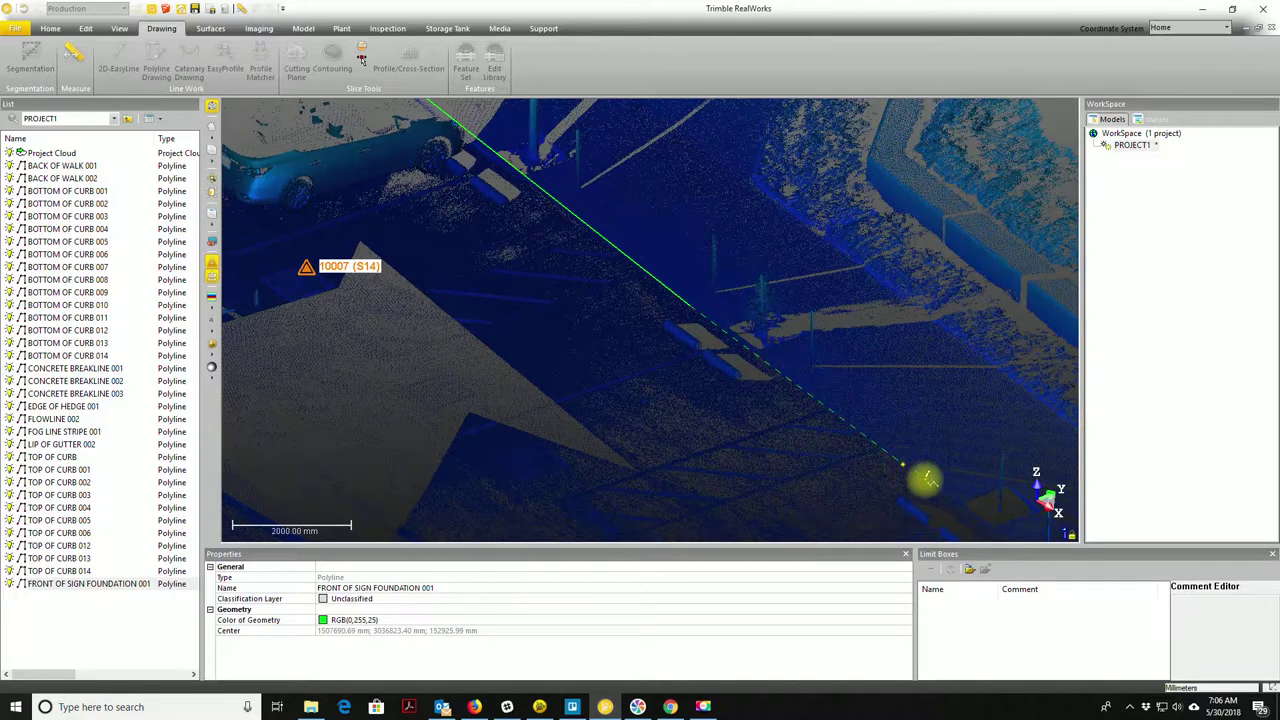
middle_drag(943, 506, 666, 289)
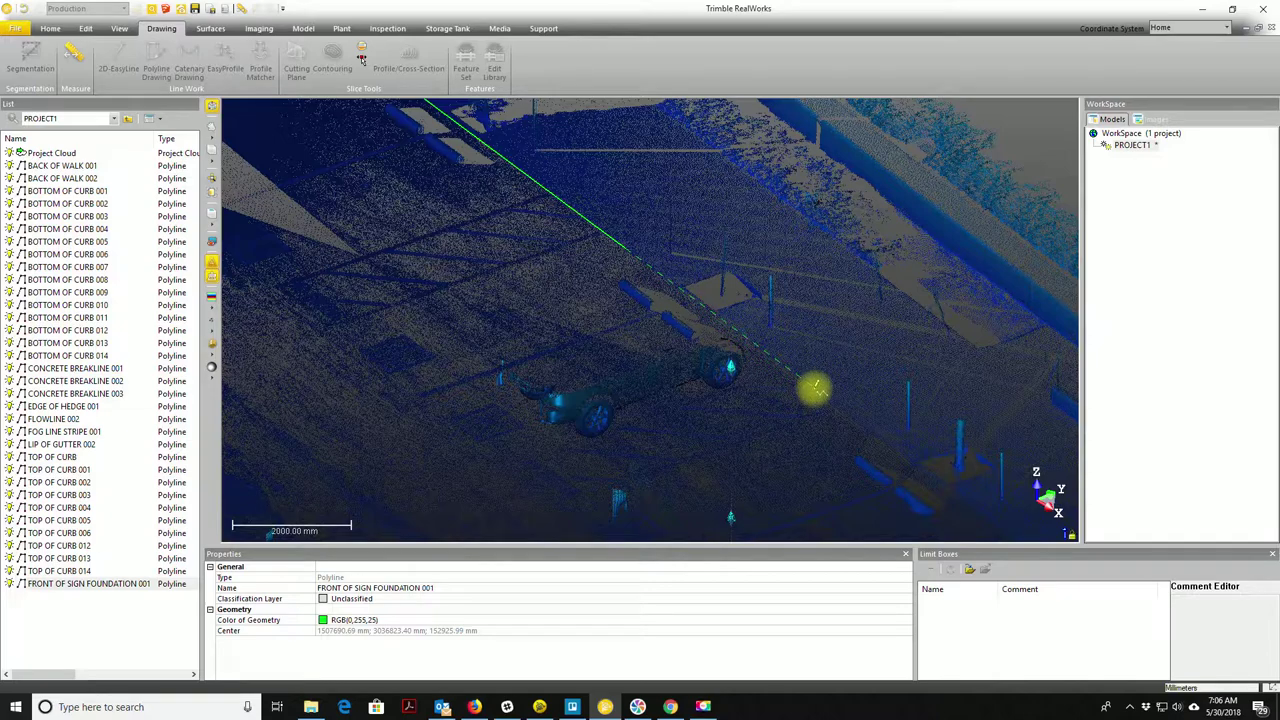
scroll(960, 380, down, 2)
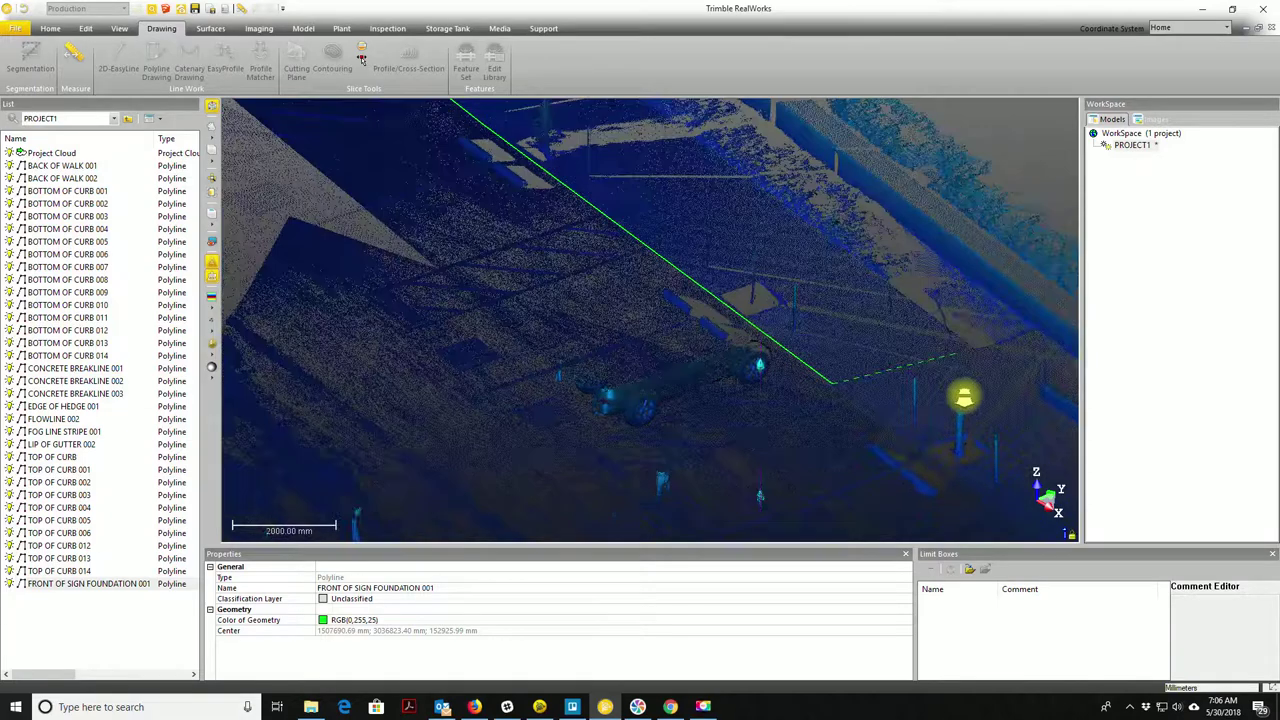
middle_drag(963, 443, 747, 263)
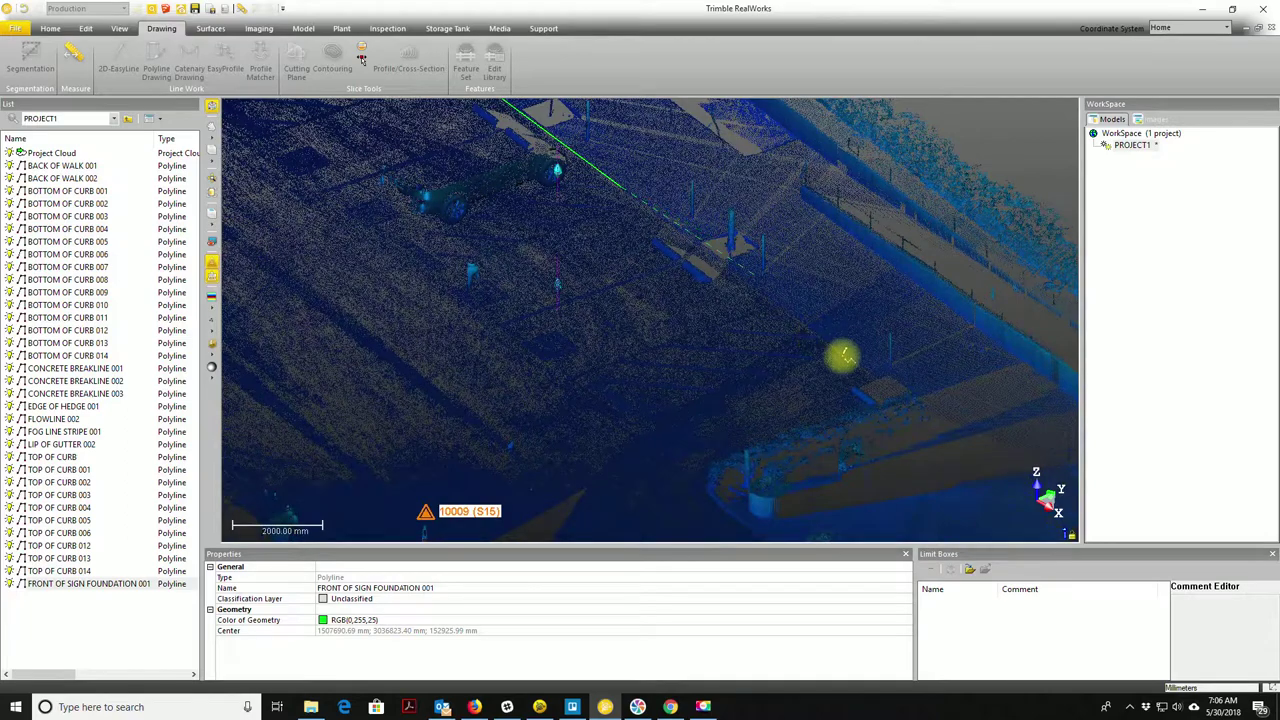
- Place the final vertex at the corner behind the single wheel stop next to the planter and create the polyline
scroll(919, 399, up, 2)
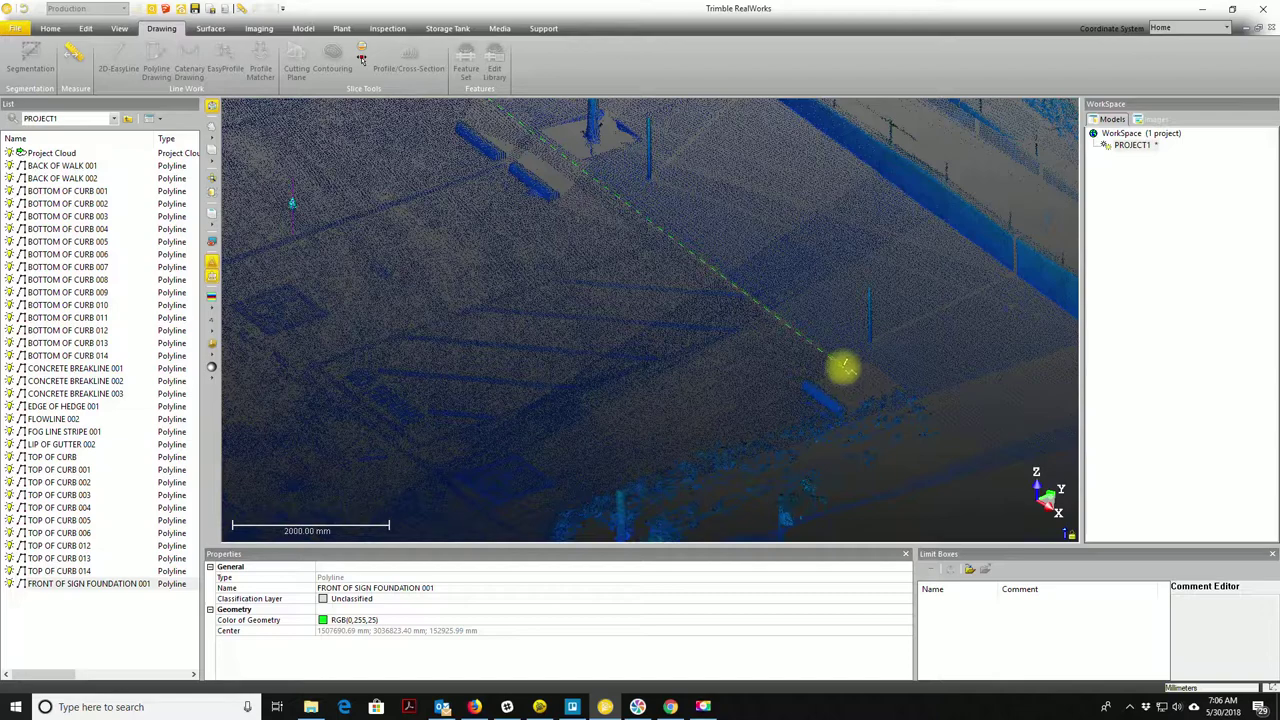
scroll(846, 366, down, 2)
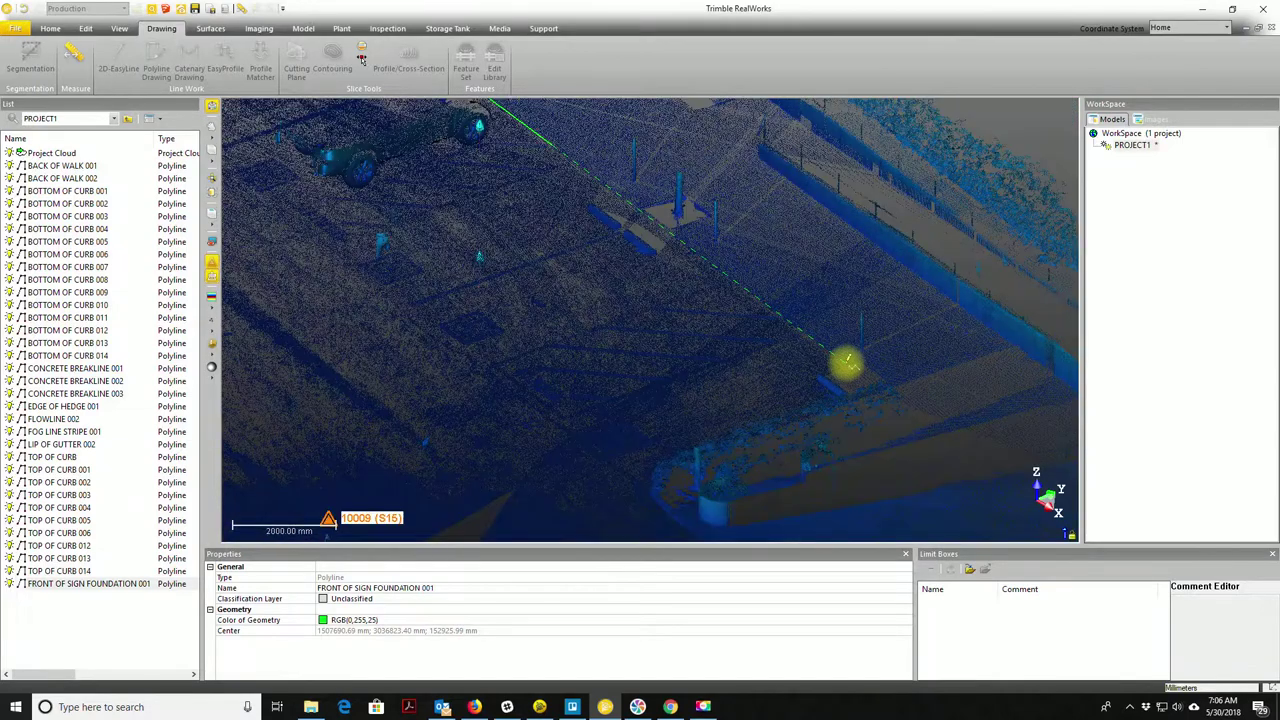
scroll(846, 366, up, 2)
scroll(848, 366, up, 2)
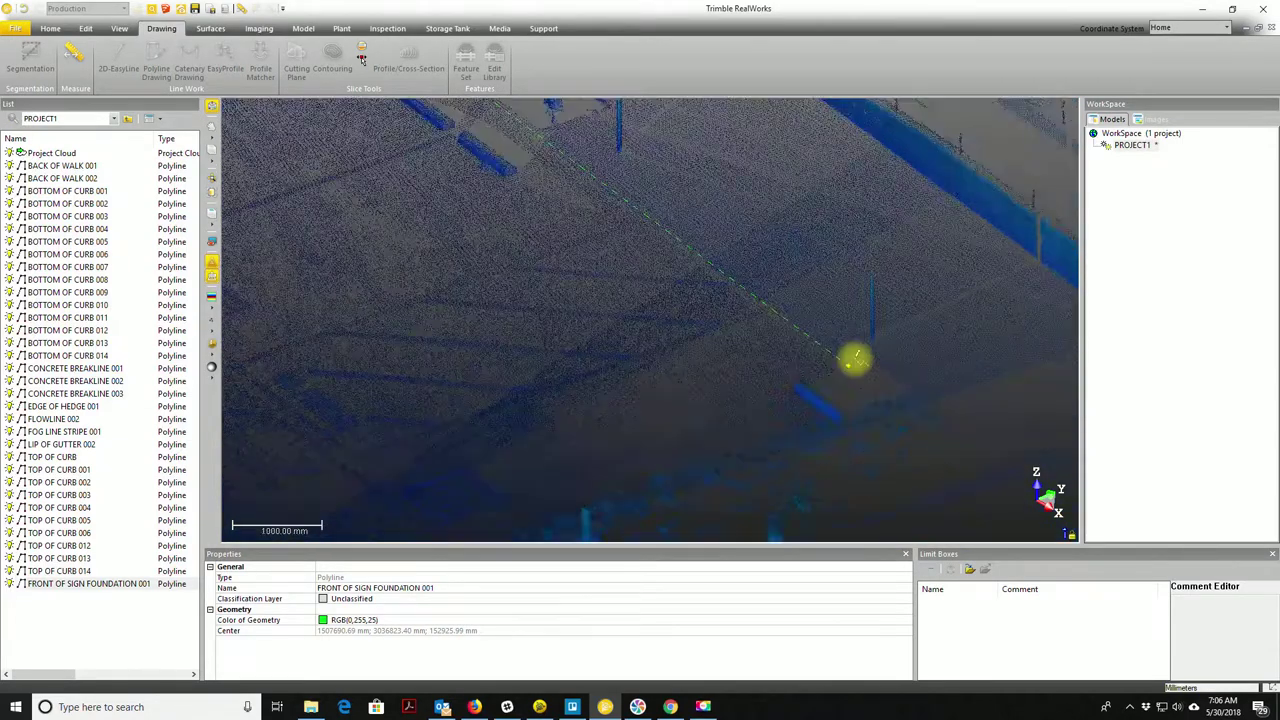
drag(802, 383, 808, 343)
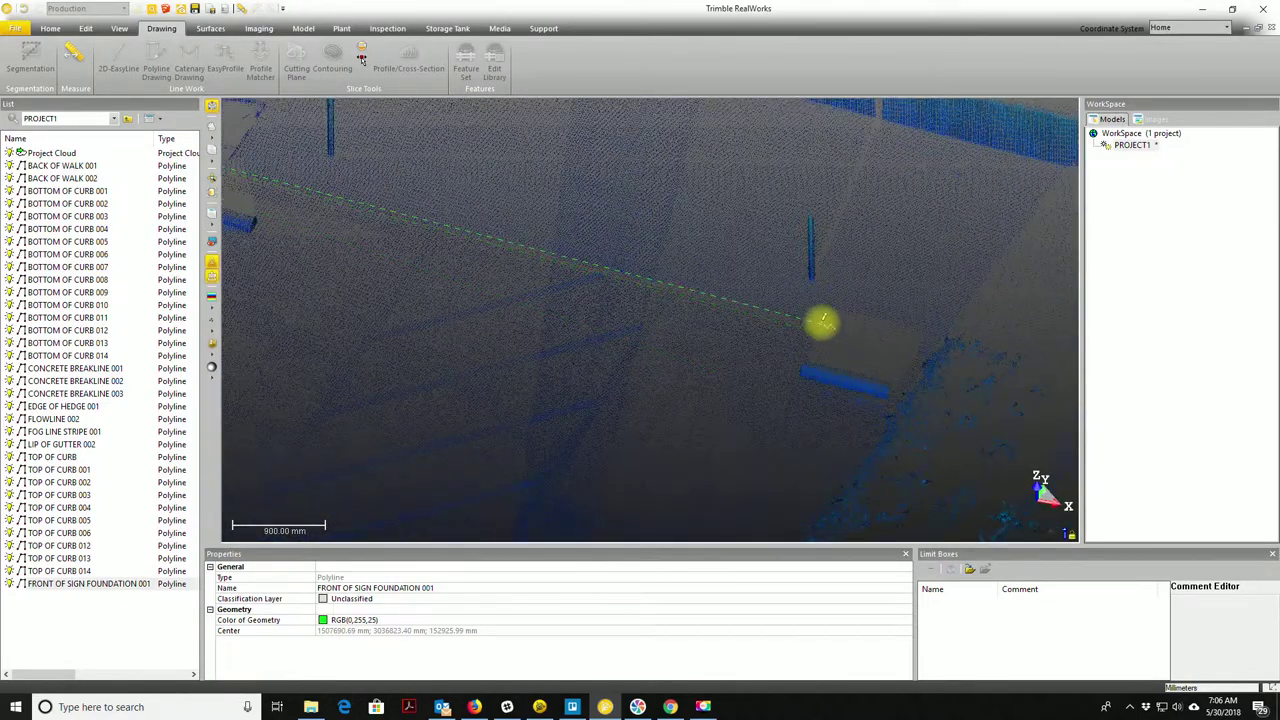
scroll(820, 322, down, 2)
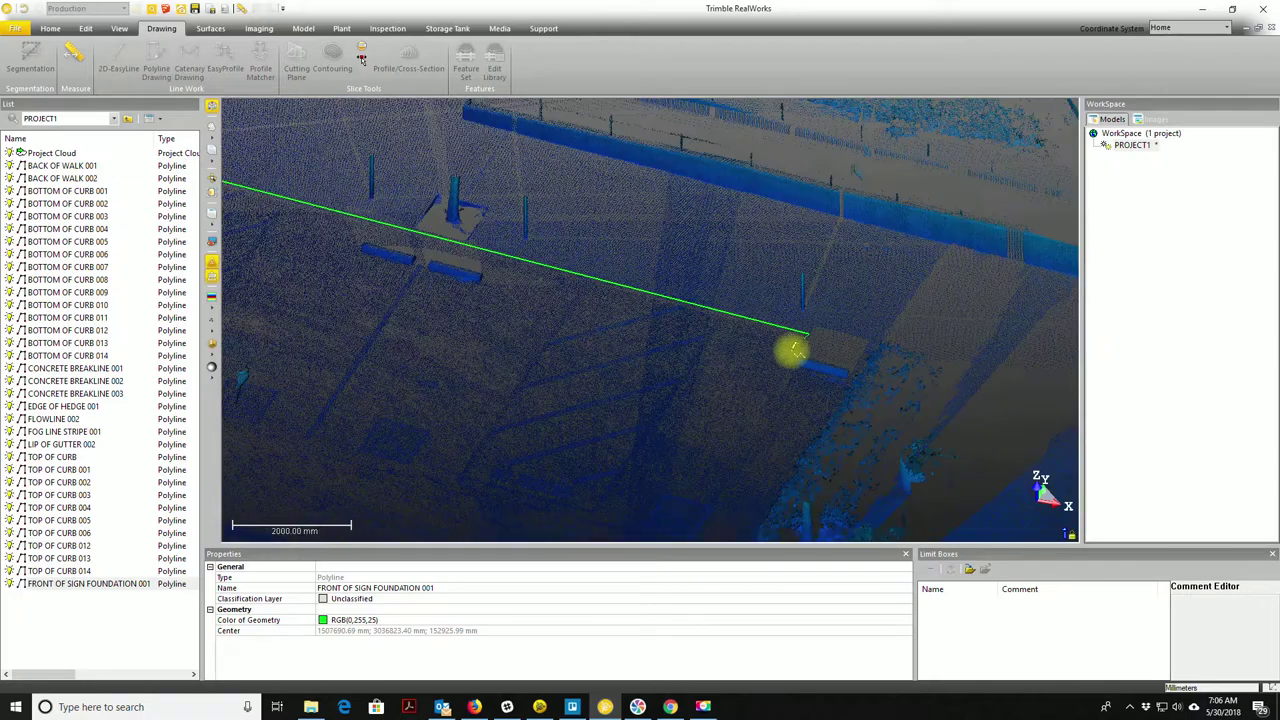
scroll(802, 330, up, 2)
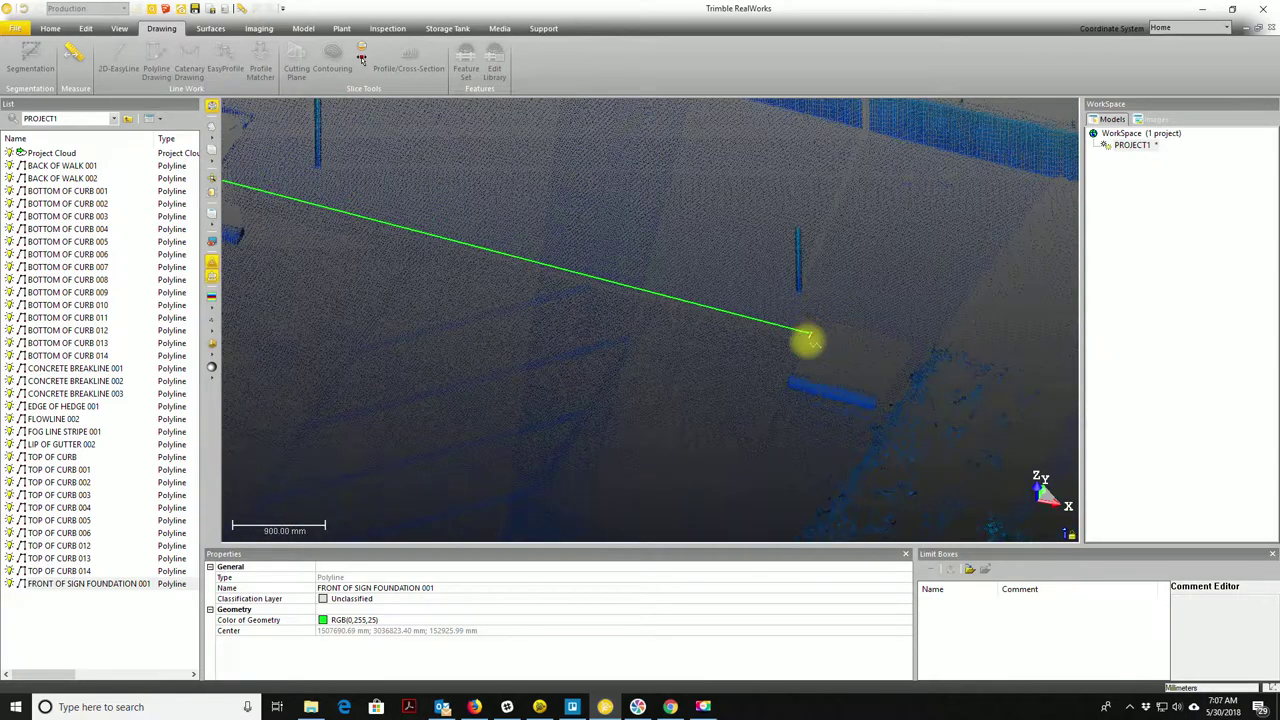
right_click(442, 284)
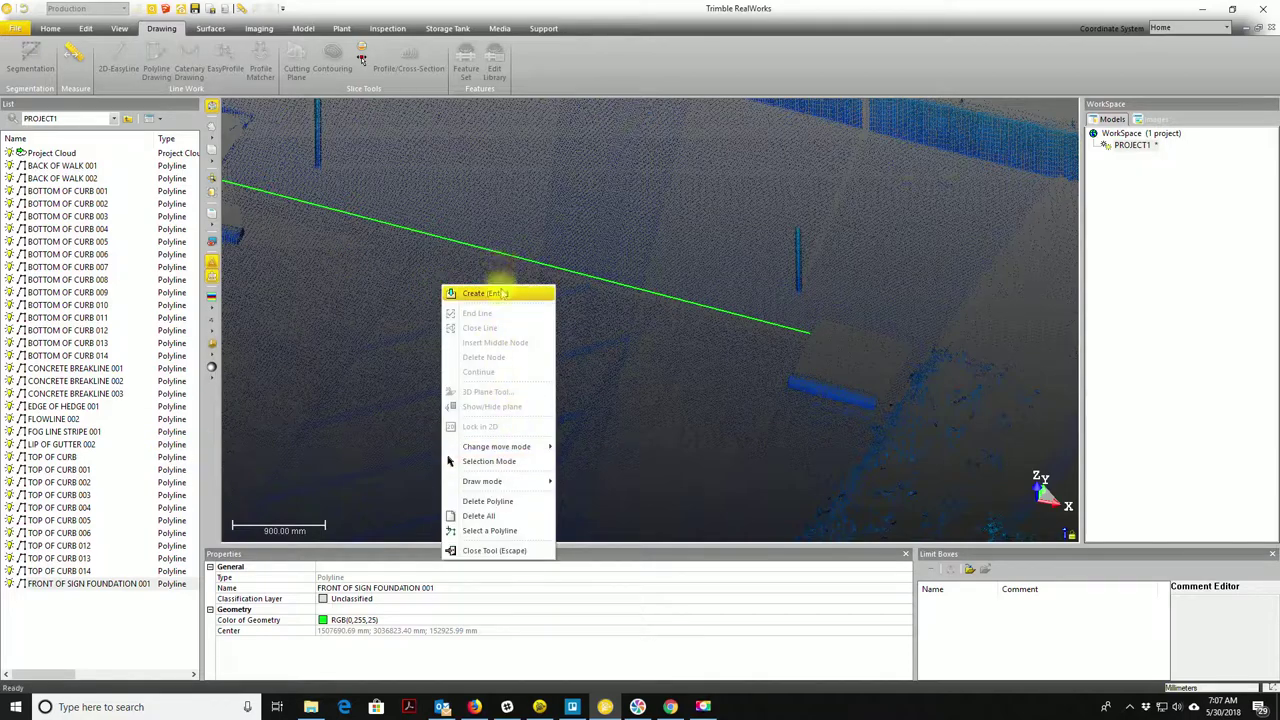
click(491, 292)
- Rename the new polyline EDGE OF WALK 001 and sort the object list alphabetically by name
click(42, 597)
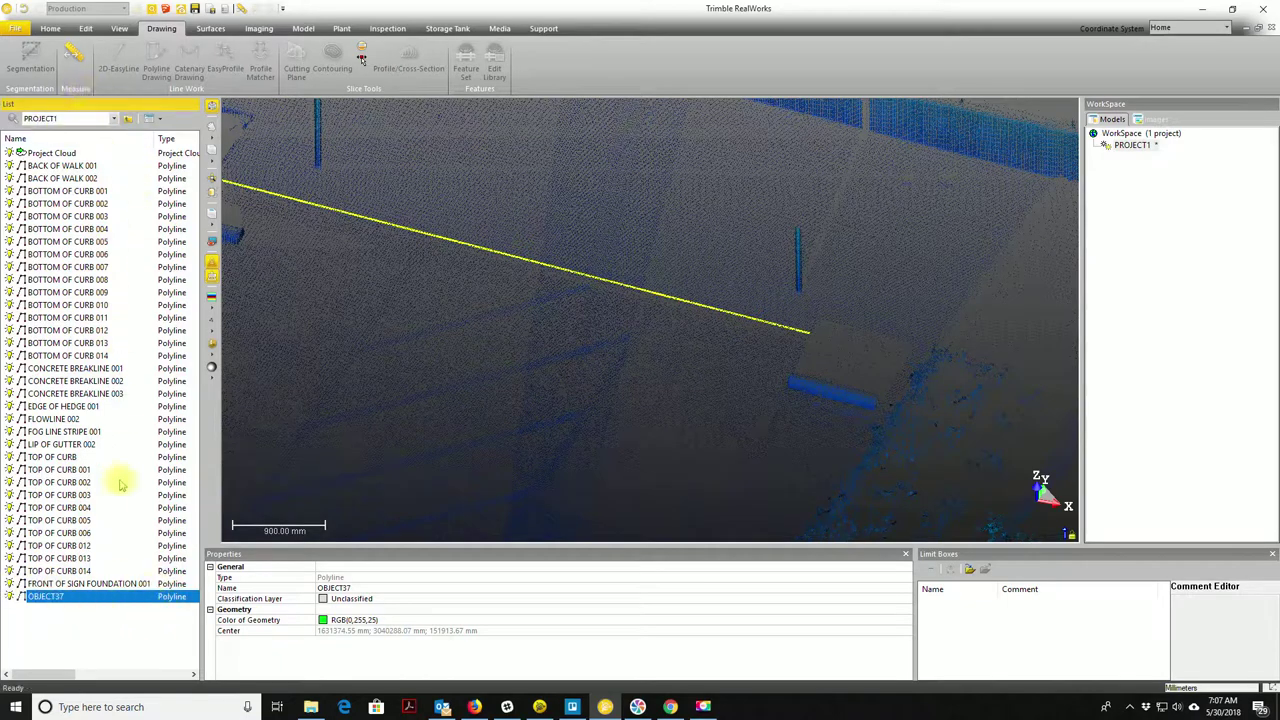
click(392, 588)
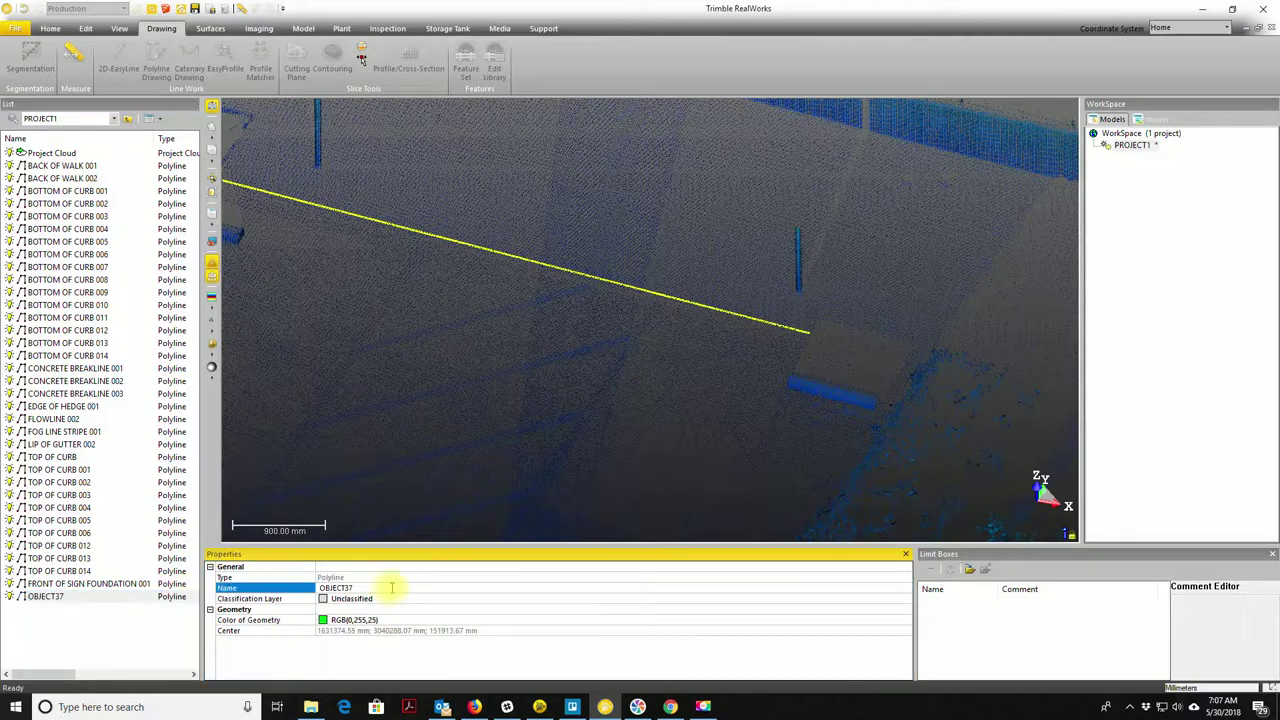
double_click(384, 588)
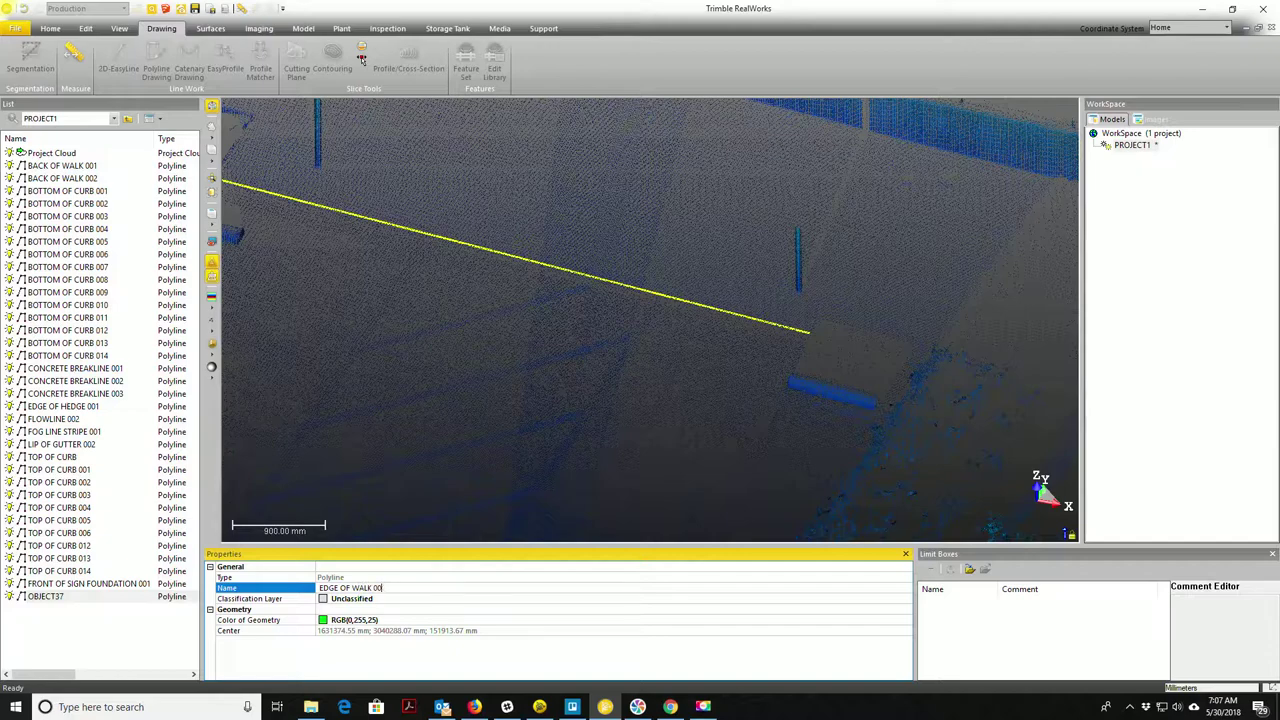
key(Return)
key(Return)
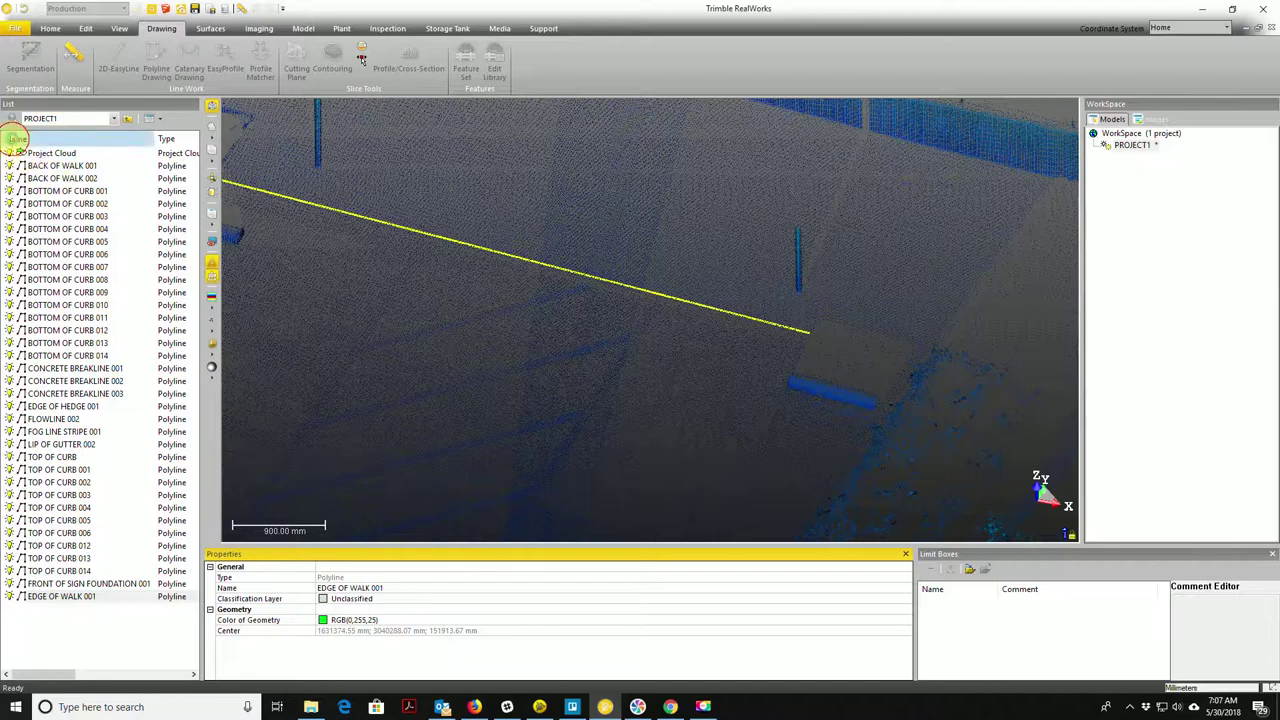
click(14, 139)
click(14, 139)
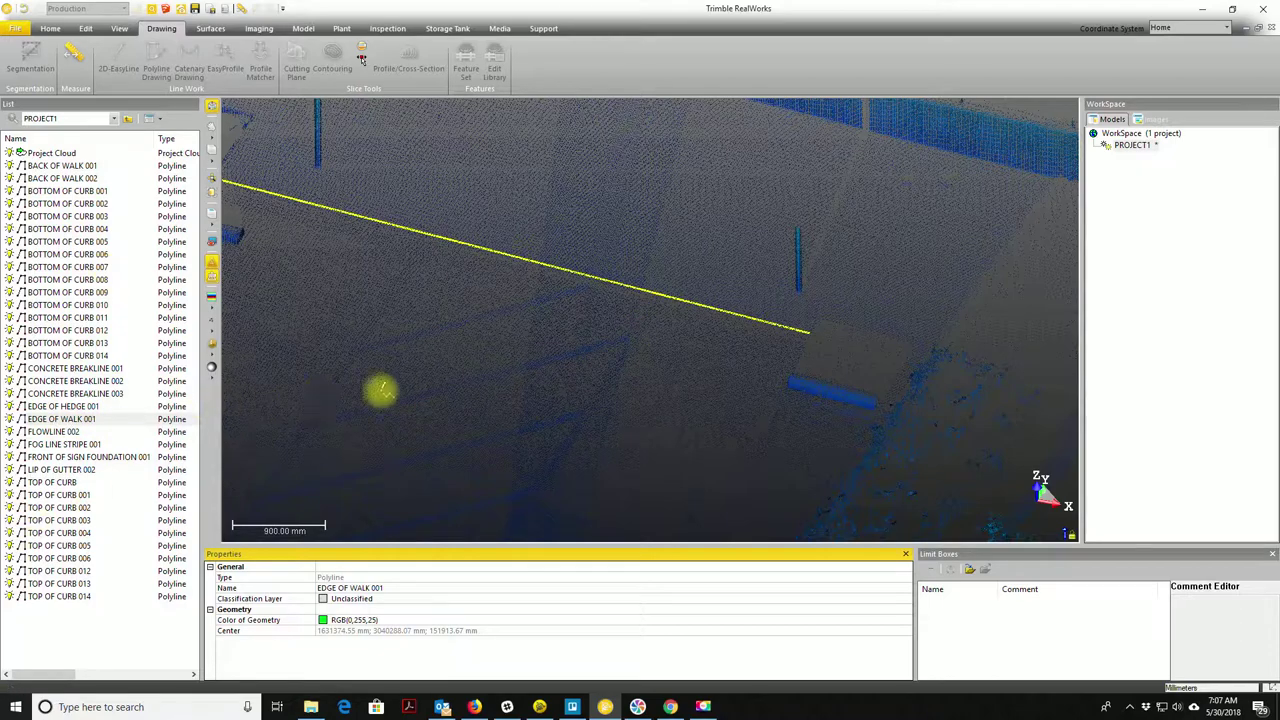
- Start a polyline at the planter corner beside the single wheel stop and run it along the planter's edge to where it begins curving
scroll(806, 272, down, 5)
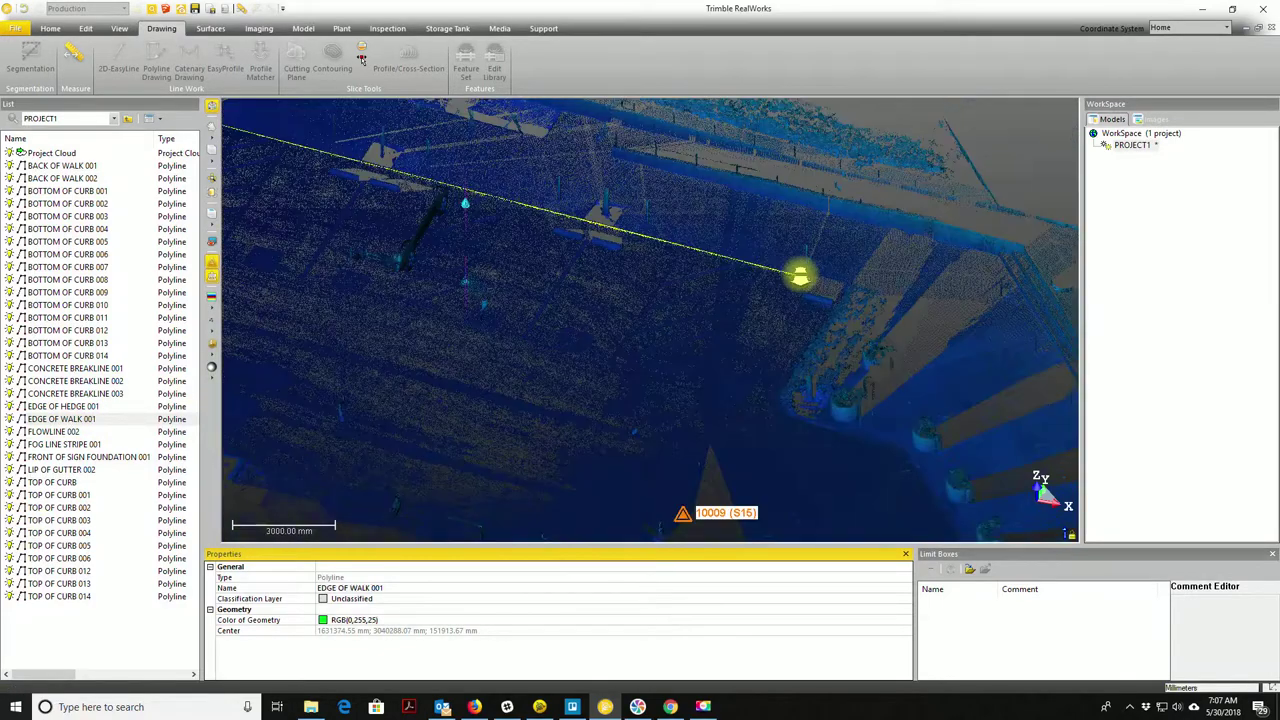
scroll(808, 290, up, 2)
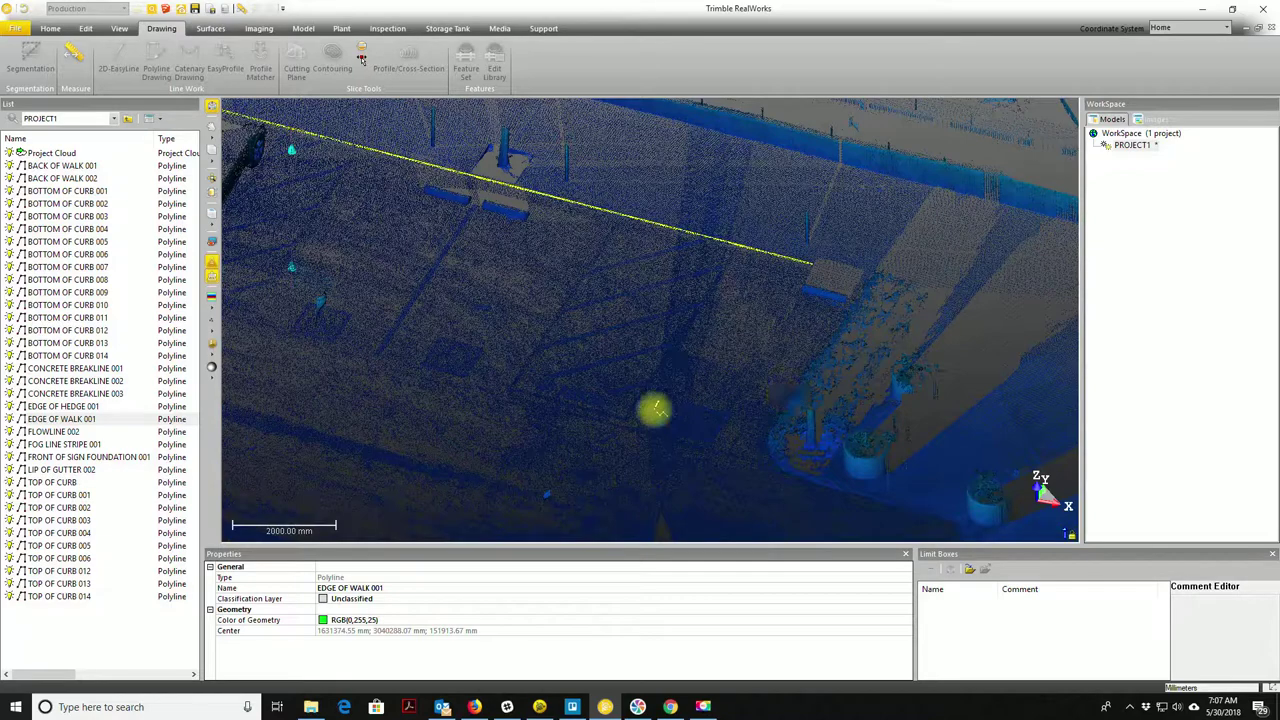
mouse_move(694, 380)
mouse_down()
mouse_move(771, 391)
mouse_move(840, 450)
mouse_move(854, 371)
mouse_up()
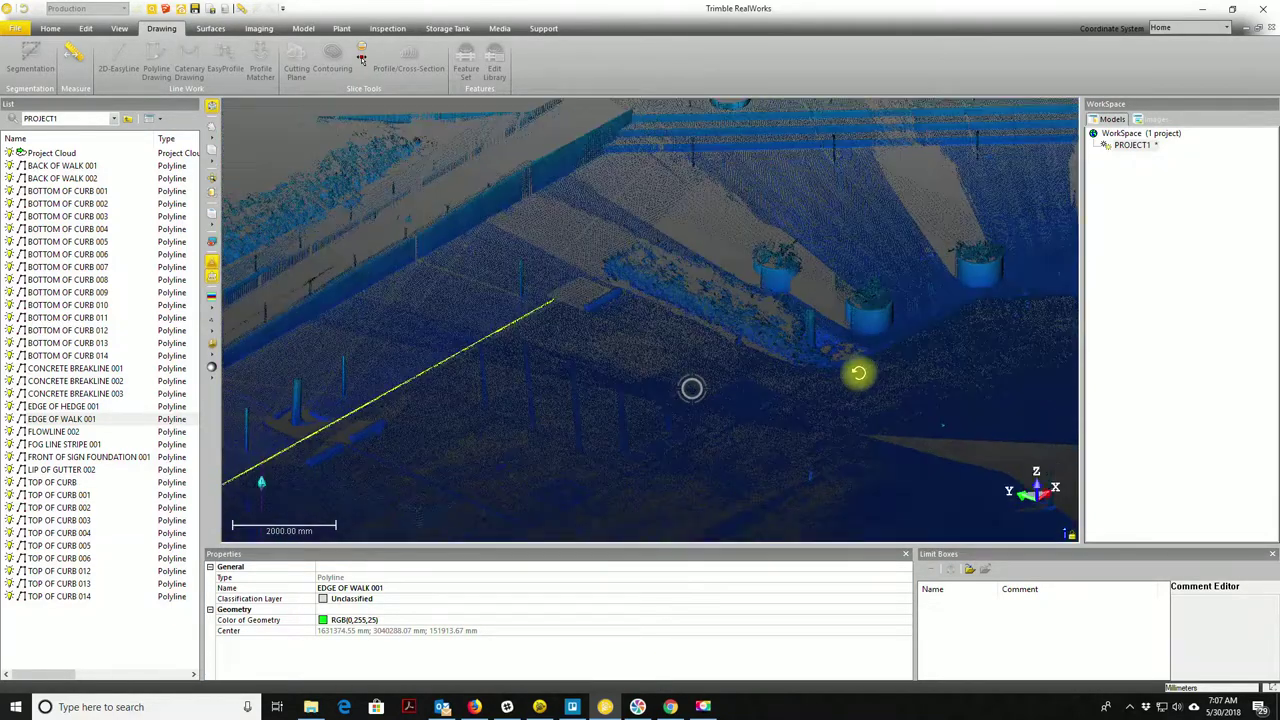
scroll(796, 362, up, 5)
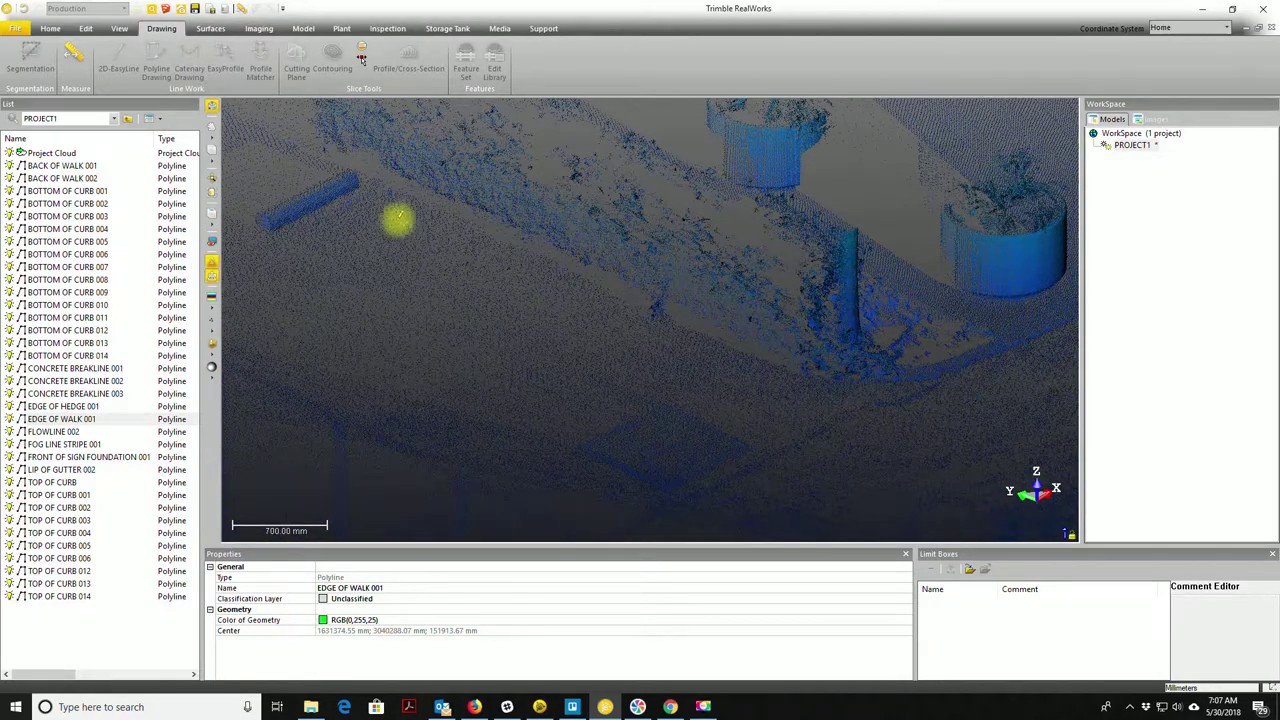
scroll(660, 297, down, 5)
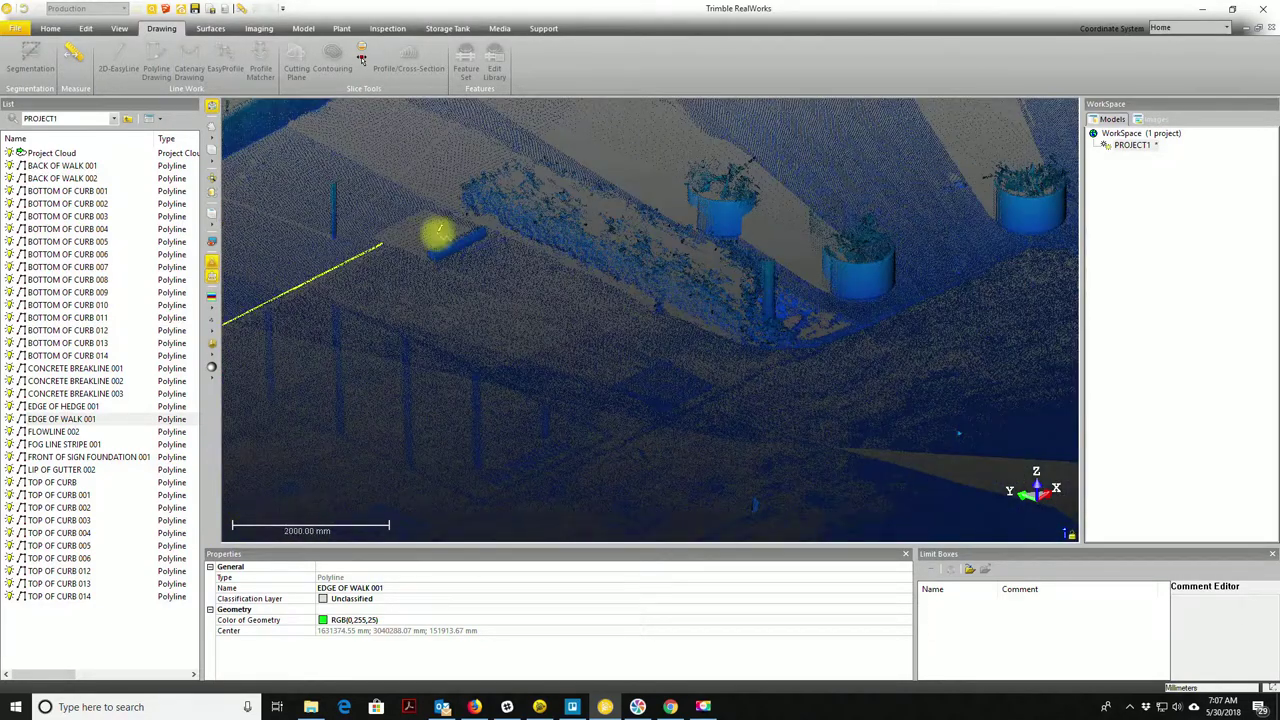
scroll(428, 252, up, 3)
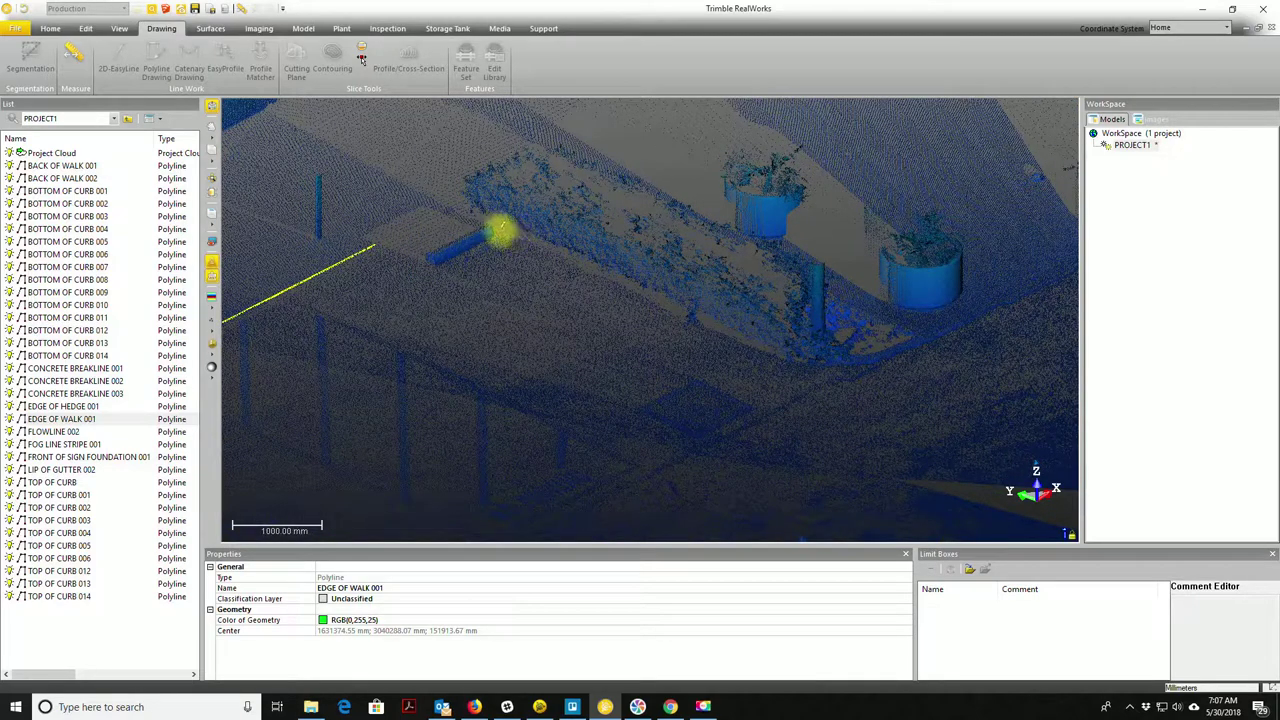
click(497, 230)
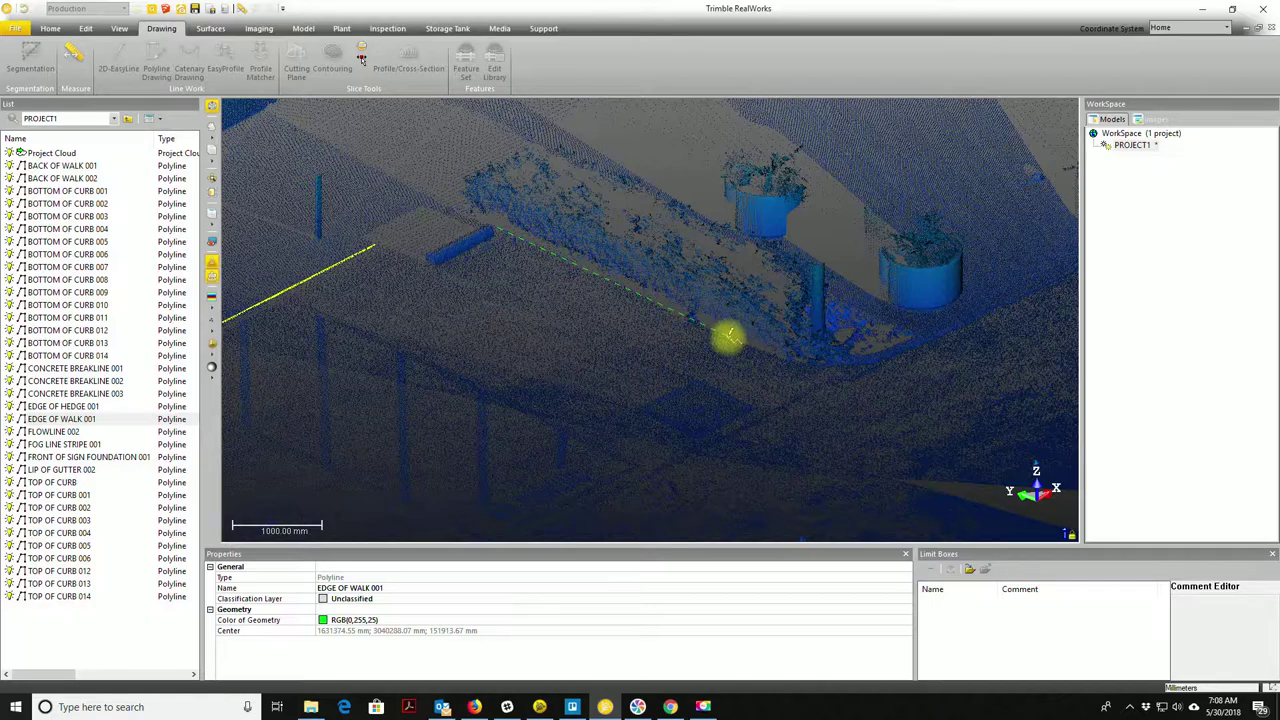
click(732, 338)
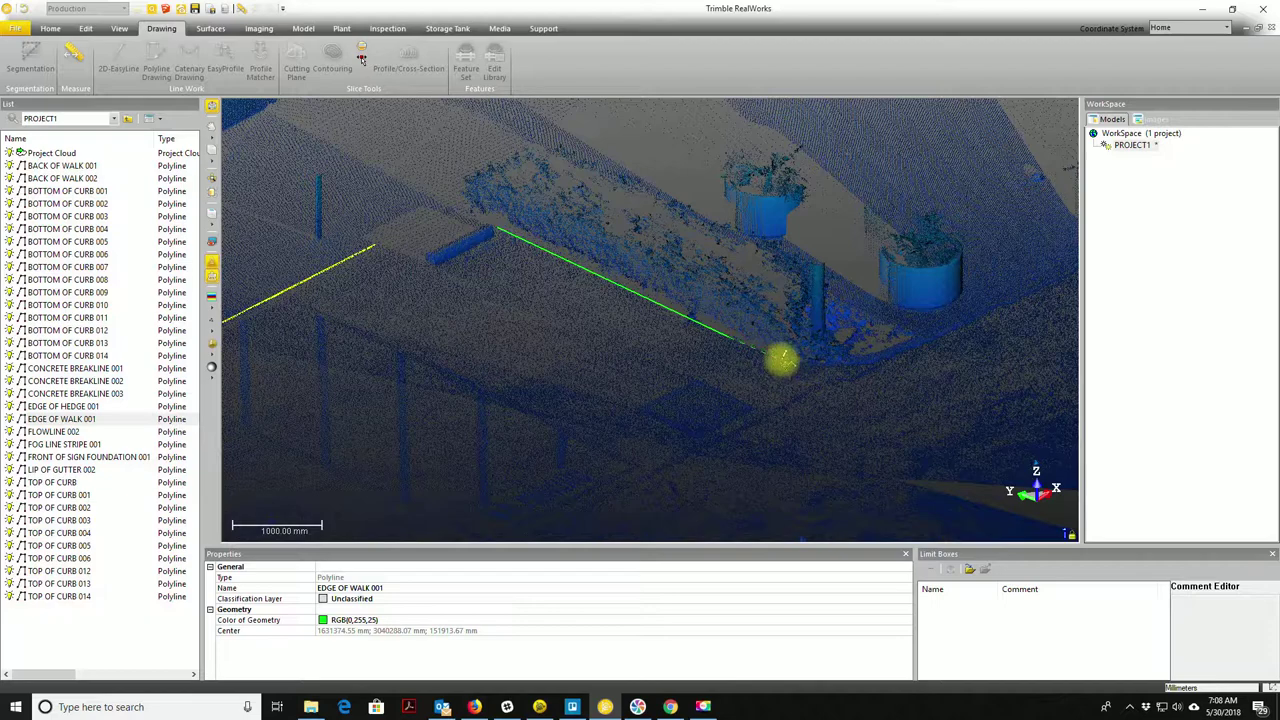
- Trace the planter's rounded end with closely spaced polyline vertices, curving toward the row of potted plants
click(783, 358)
click(810, 366)
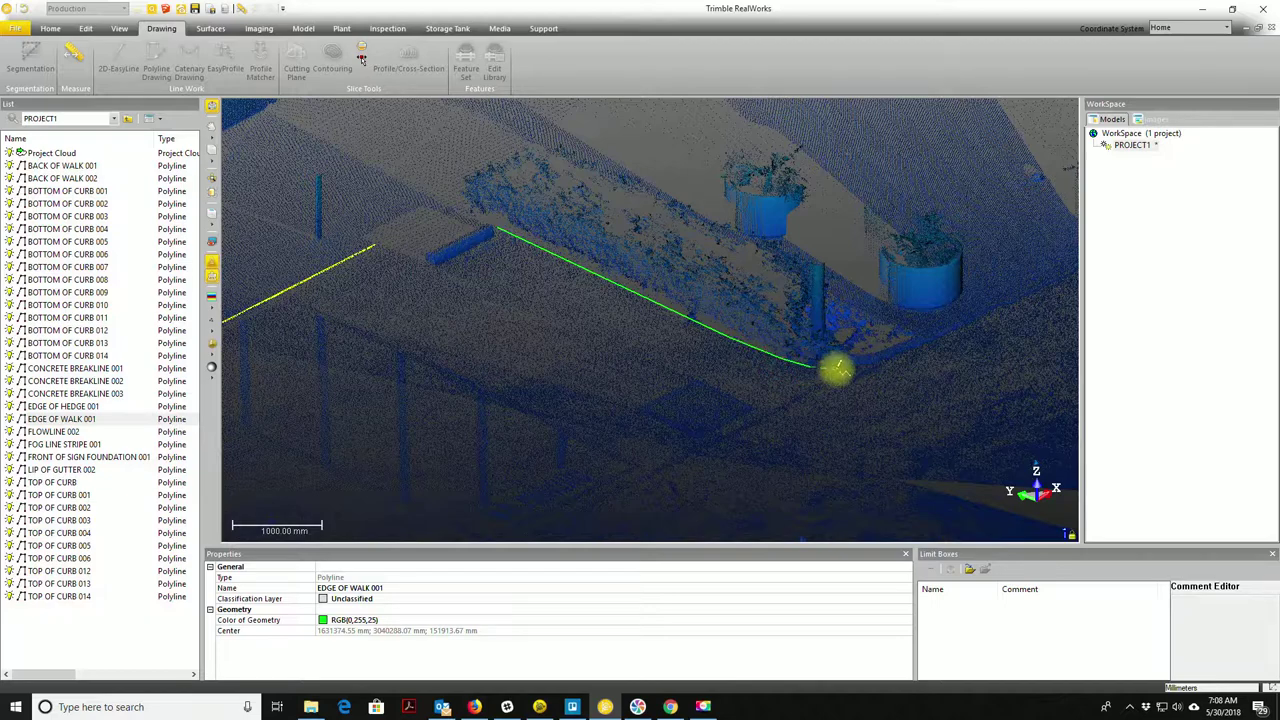
click(837, 369)
click(869, 365)
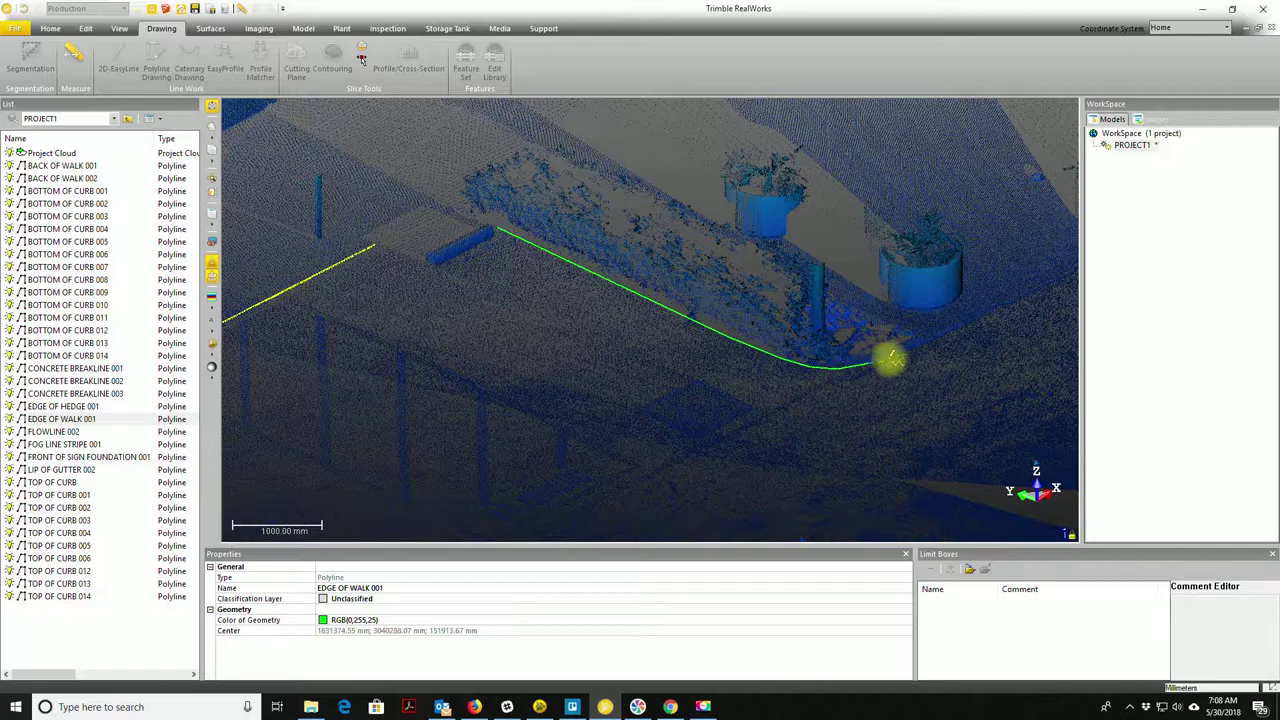
click(903, 355)
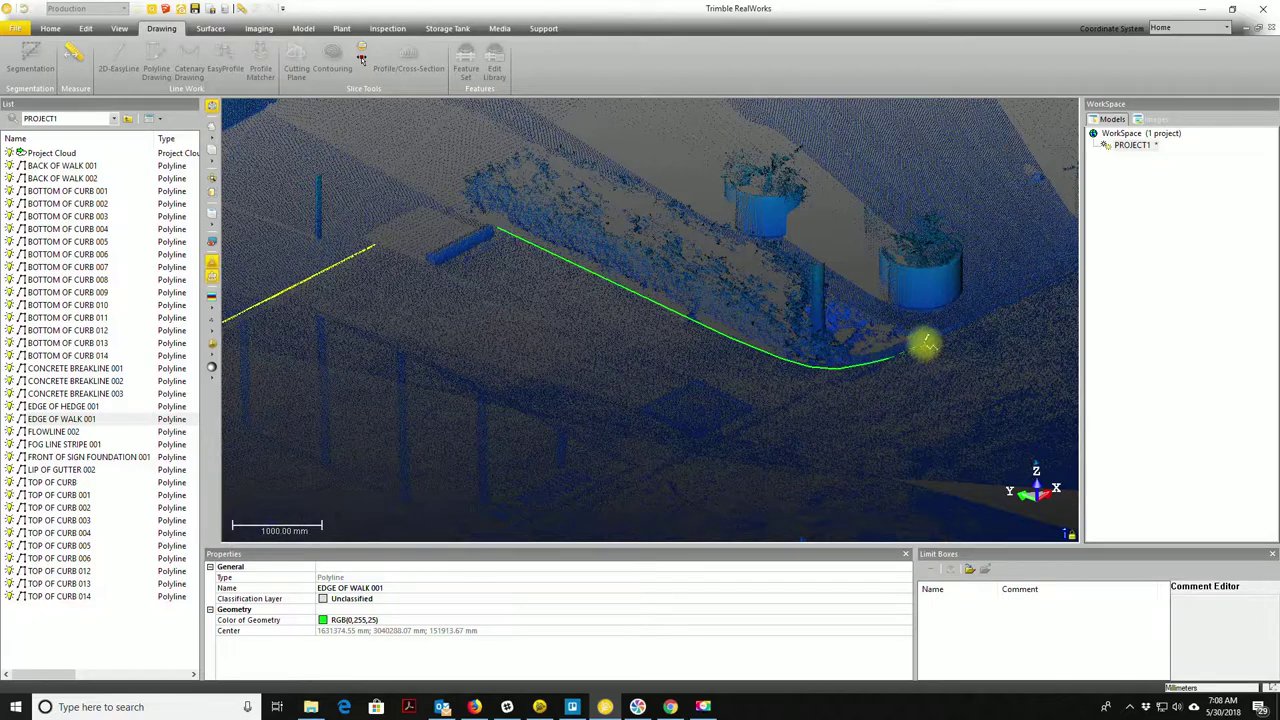
- Extend the polyline along the walk edge past the nearest pot to the bend in front of the next potted plant
scroll(943, 337, down, 2)
middle_drag(1006, 309, 751, 346)
scroll(918, 333, up, 2)
drag(777, 337, 791, 324)
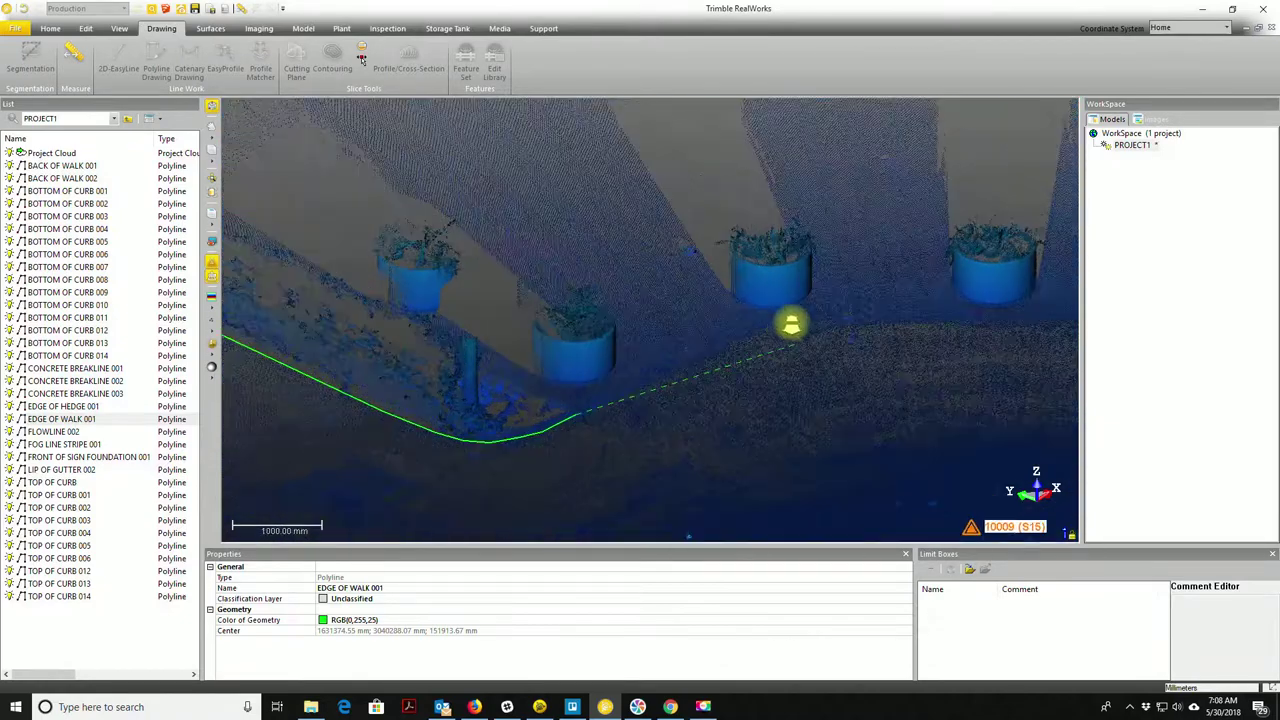
scroll(791, 324, up, 1)
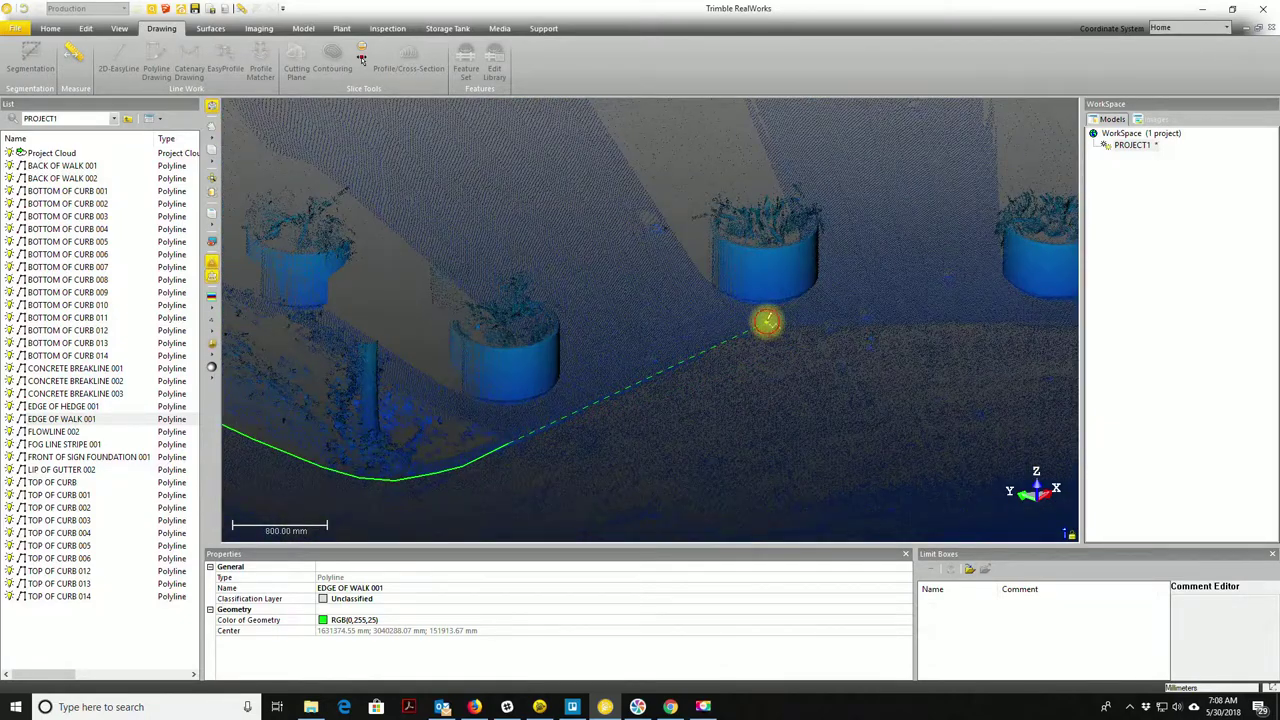
scroll(860, 333, down, 4)
scroll(706, 334, down, 1)
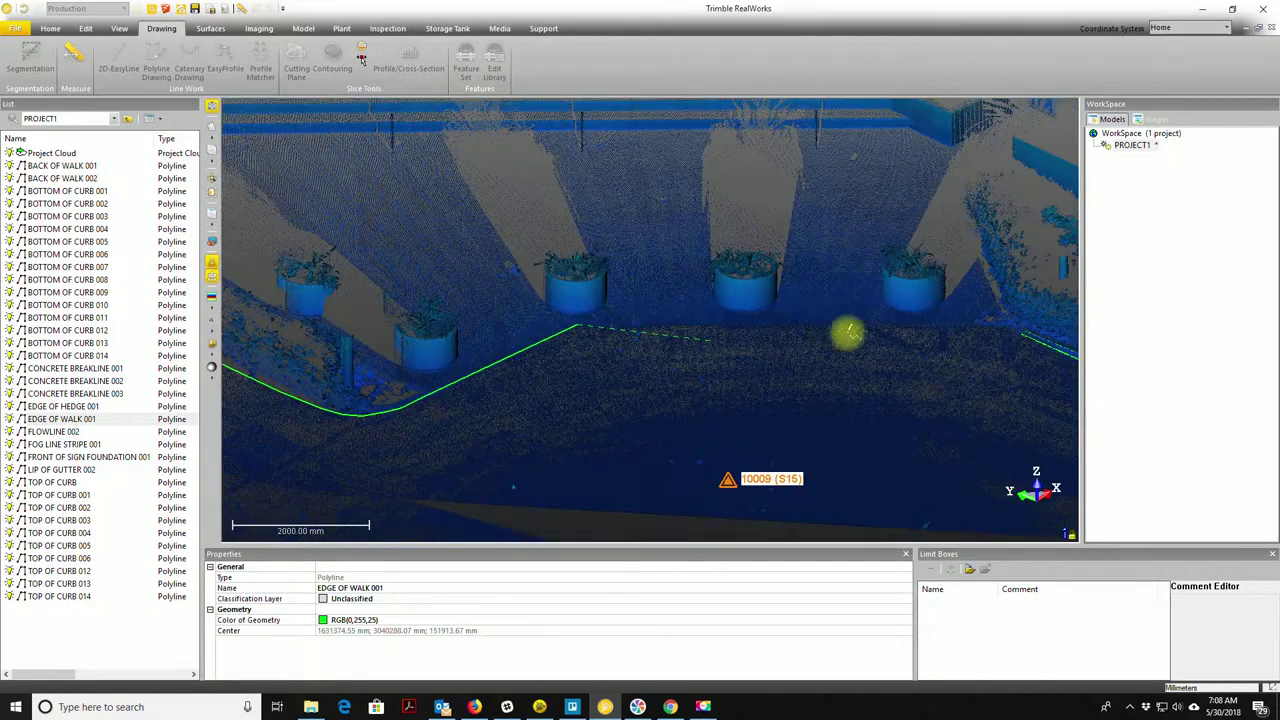
- Continue the polyline straight in front of the remaining pots, join it to the existing curb line at the far planter, and create it
drag(848, 333, 880, 331)
scroll(912, 318, up, 2)
scroll(930, 308, up, 2)
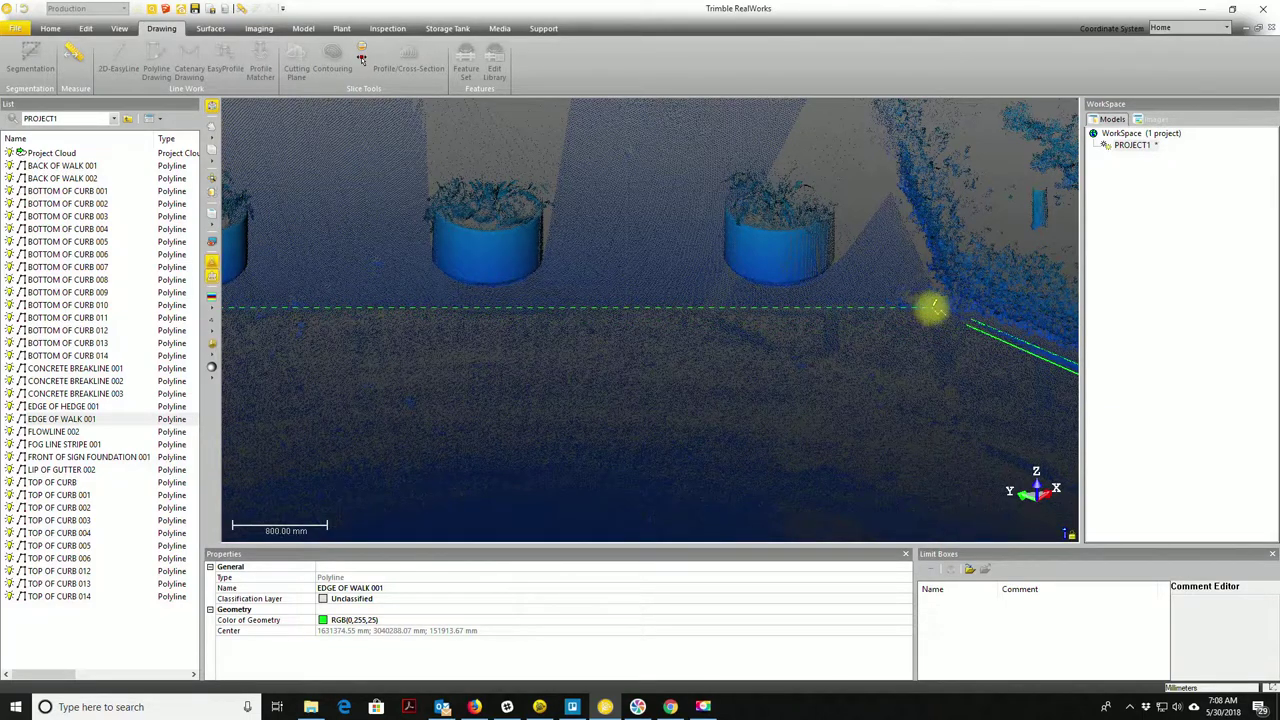
click(937, 308)
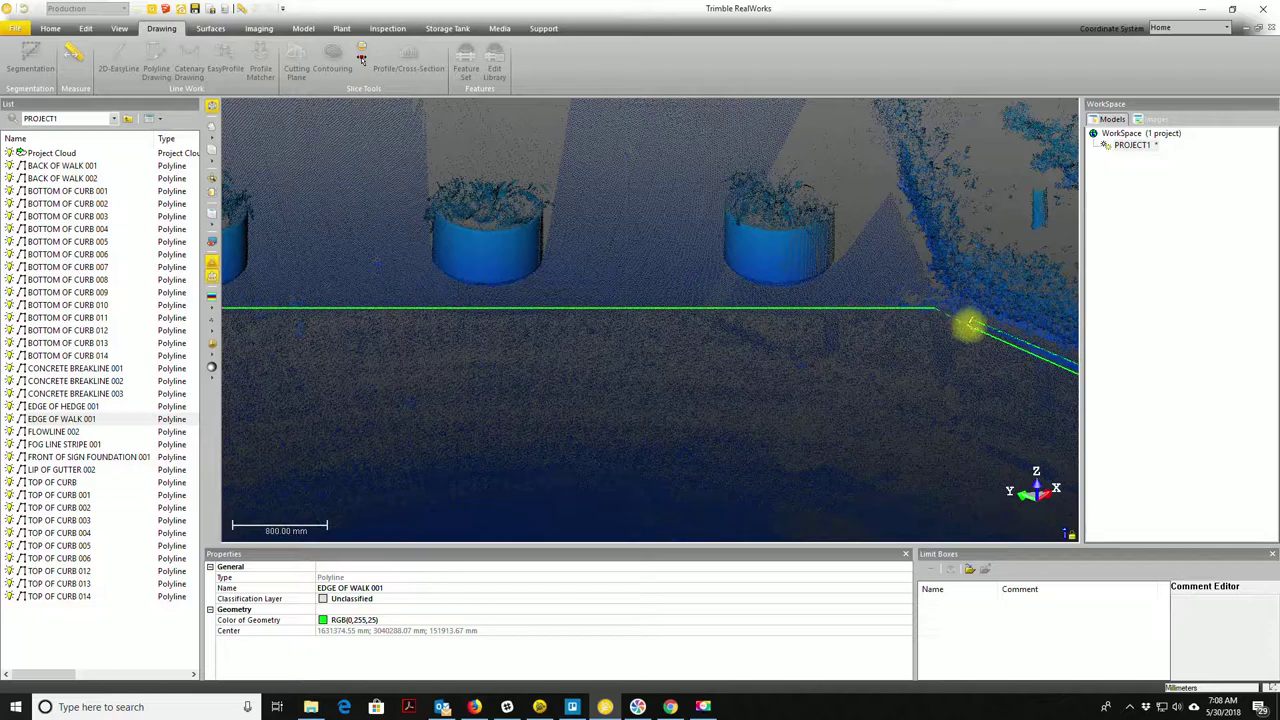
click(965, 360)
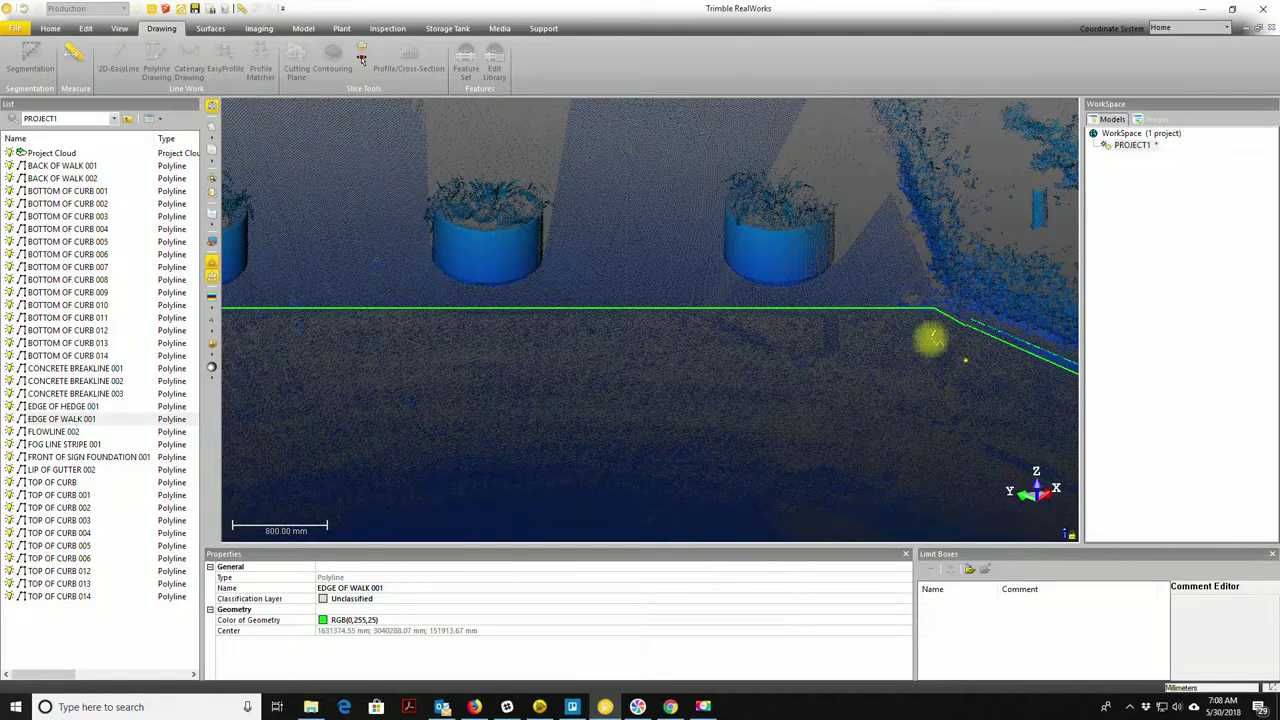
right_click(822, 378)
click(850, 392)
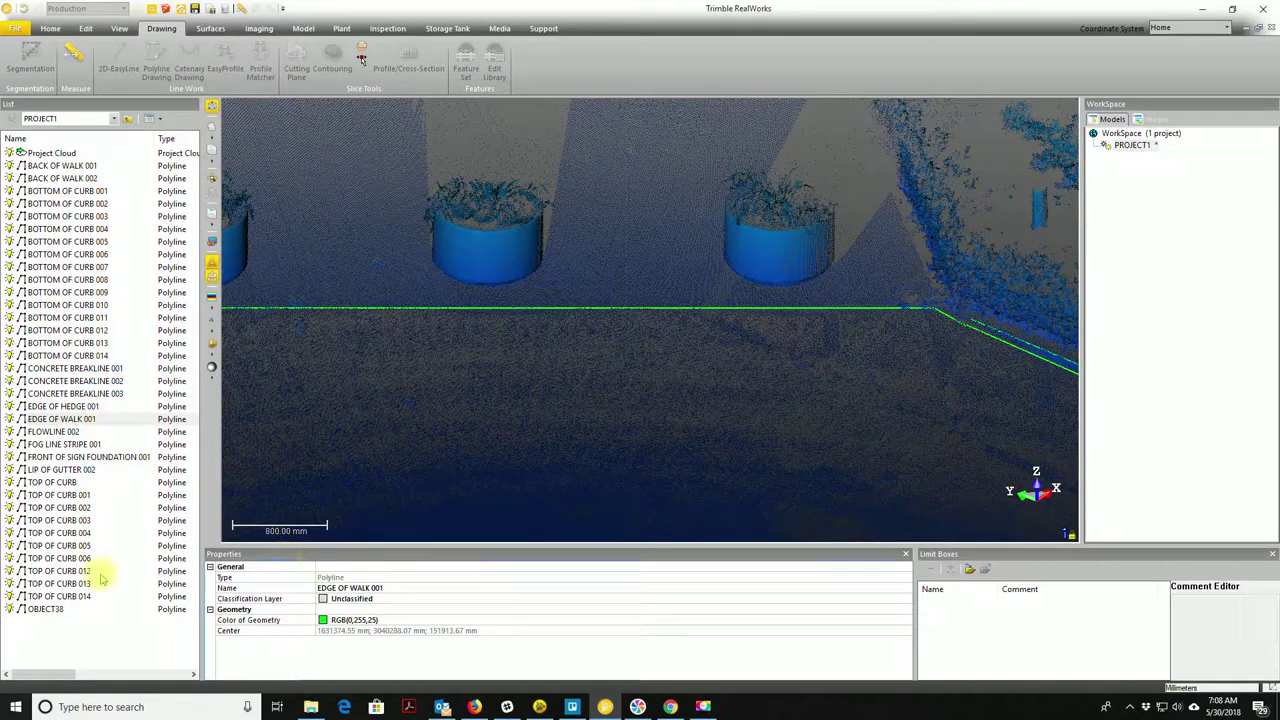
- Rename the new polyline EDGE OF WALK 002
click(50, 608)
click(427, 584)
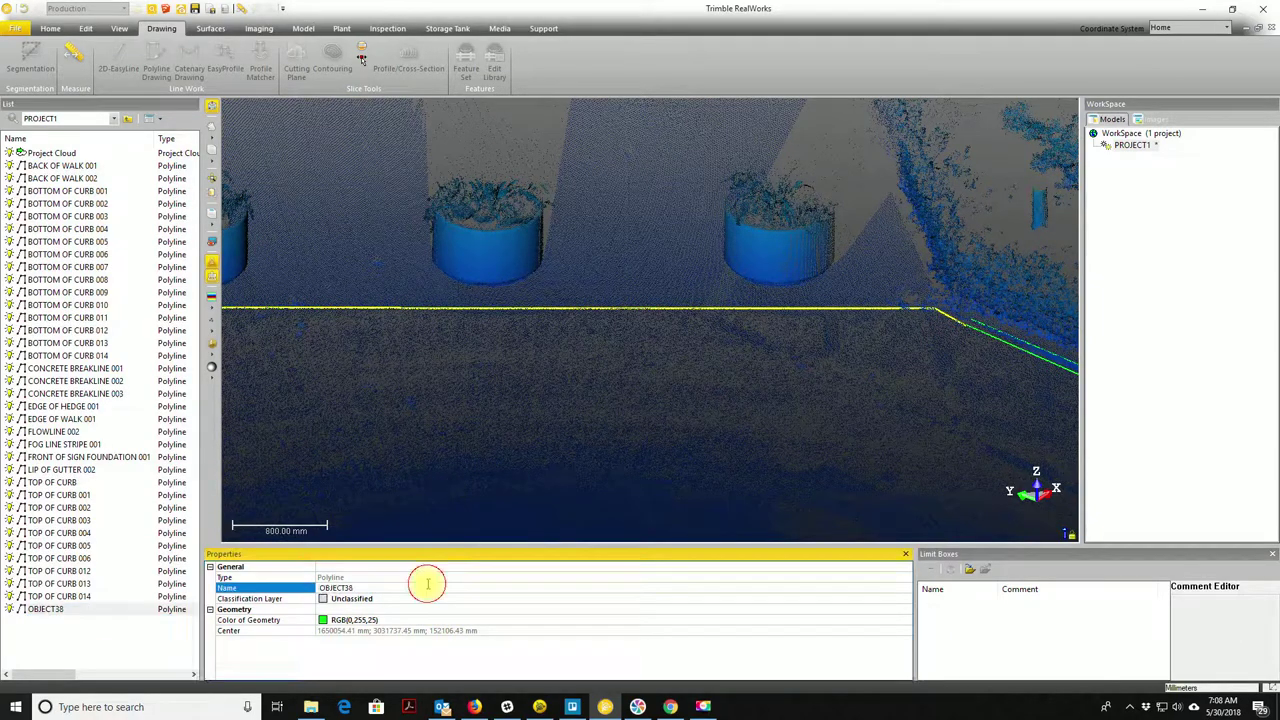
click(423, 589)
text(E)
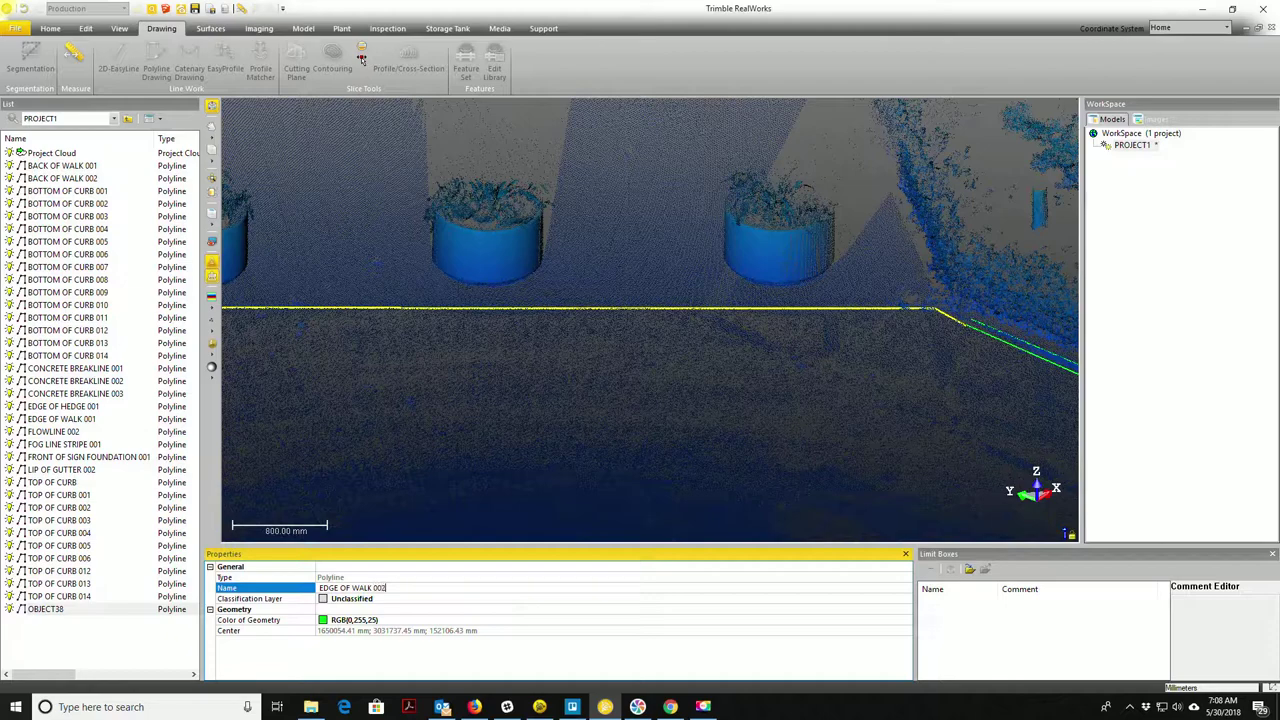
text(DGE OF WALK 002)
key(Return)
- Start another polyline at the end of the curb lines beside the planter and trace it around the rounded walk corner near the parked cars
drag(627, 305, 557, 337)
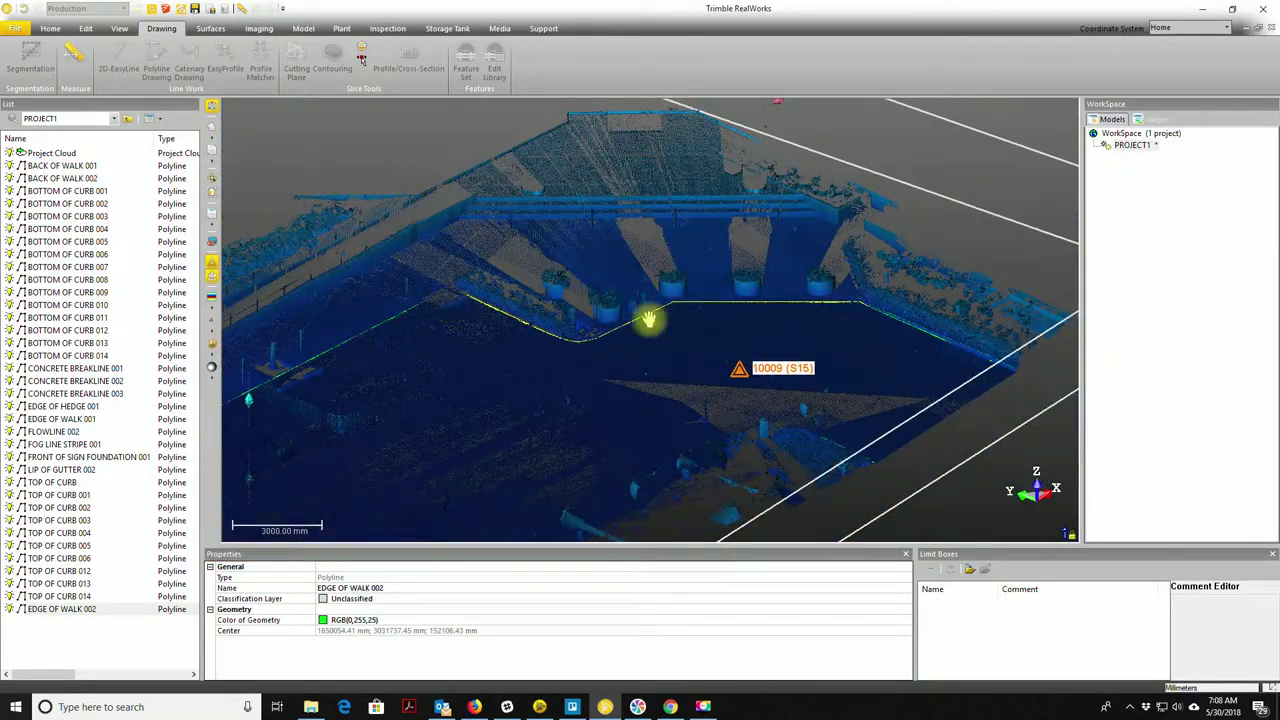
scroll(649, 318, up, 3)
scroll(766, 294, up, 5)
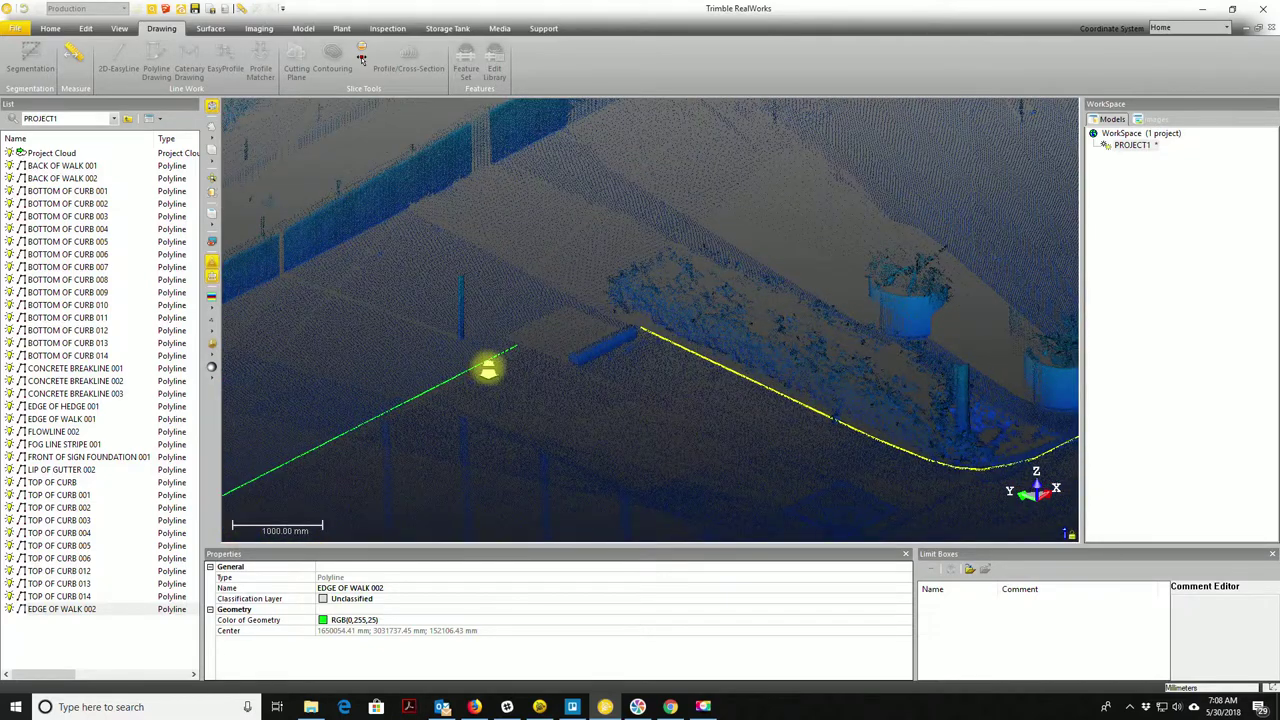
scroll(540, 350, down, 4)
scroll(491, 337, down, 3)
drag(655, 280, 771, 263)
drag(540, 363, 663, 226)
scroll(630, 278, up, 2)
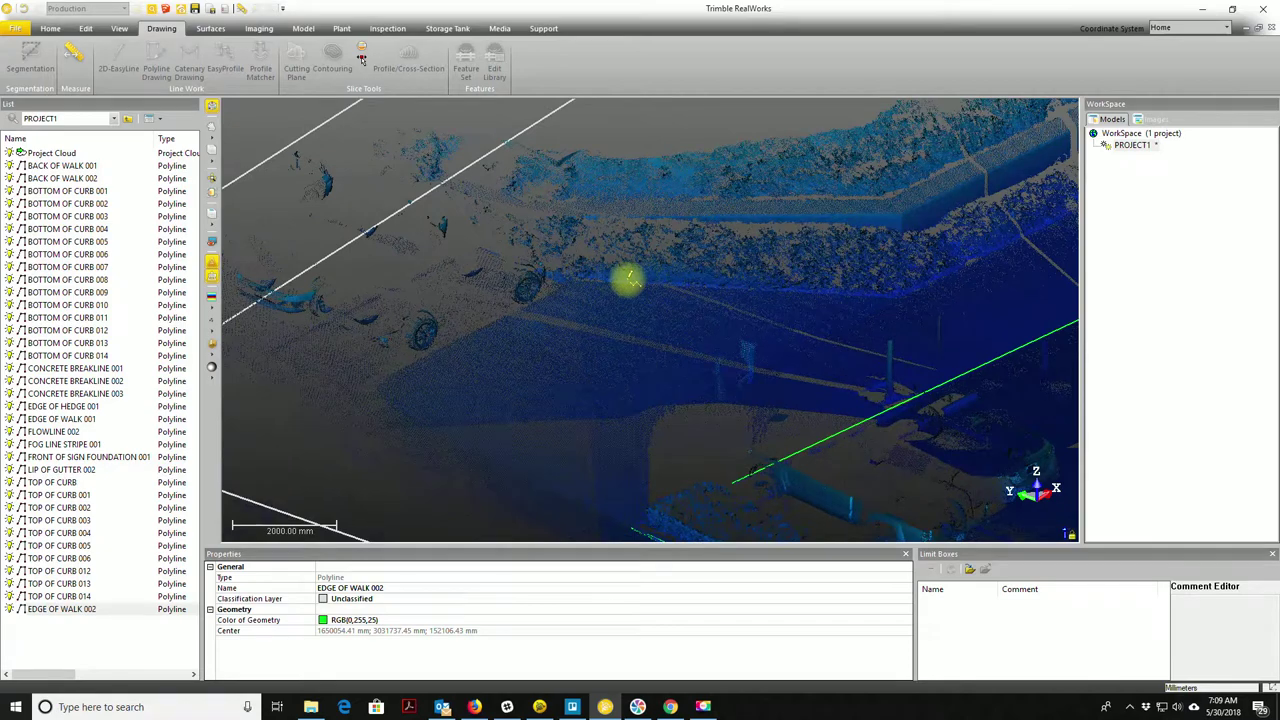
drag(630, 280, 603, 377)
drag(529, 320, 734, 403)
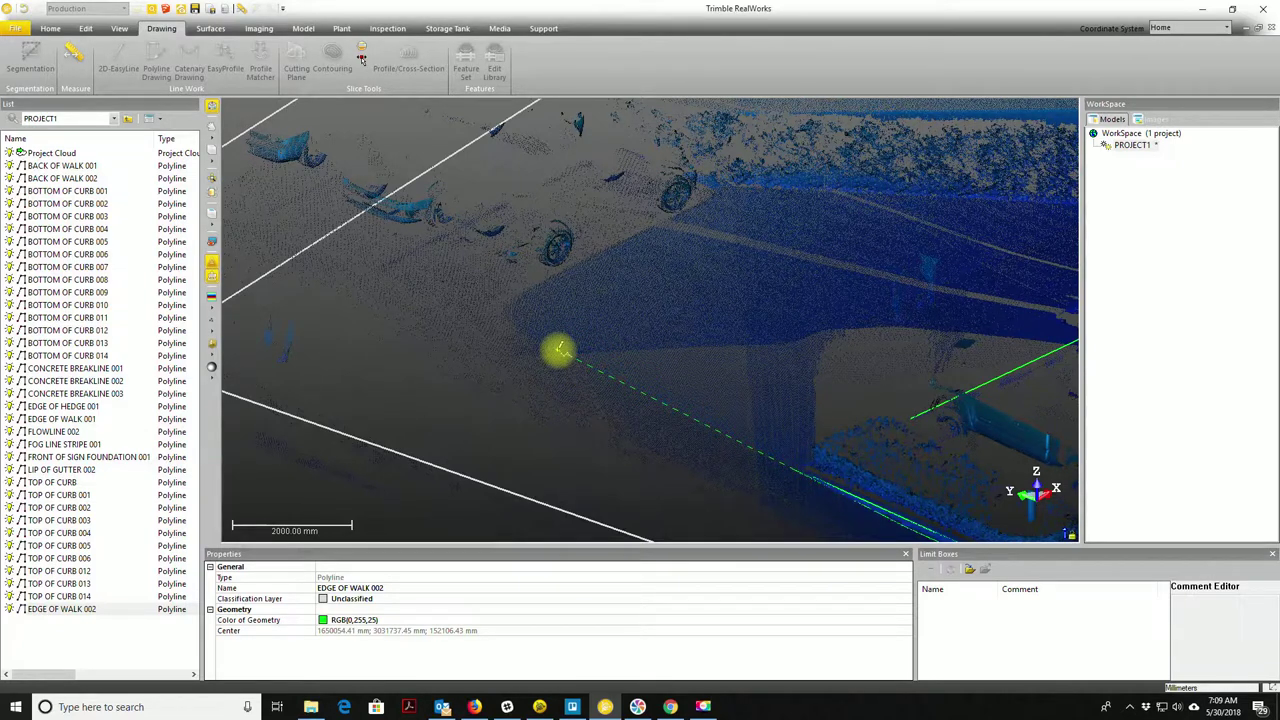
click(557, 349)
click(519, 326)
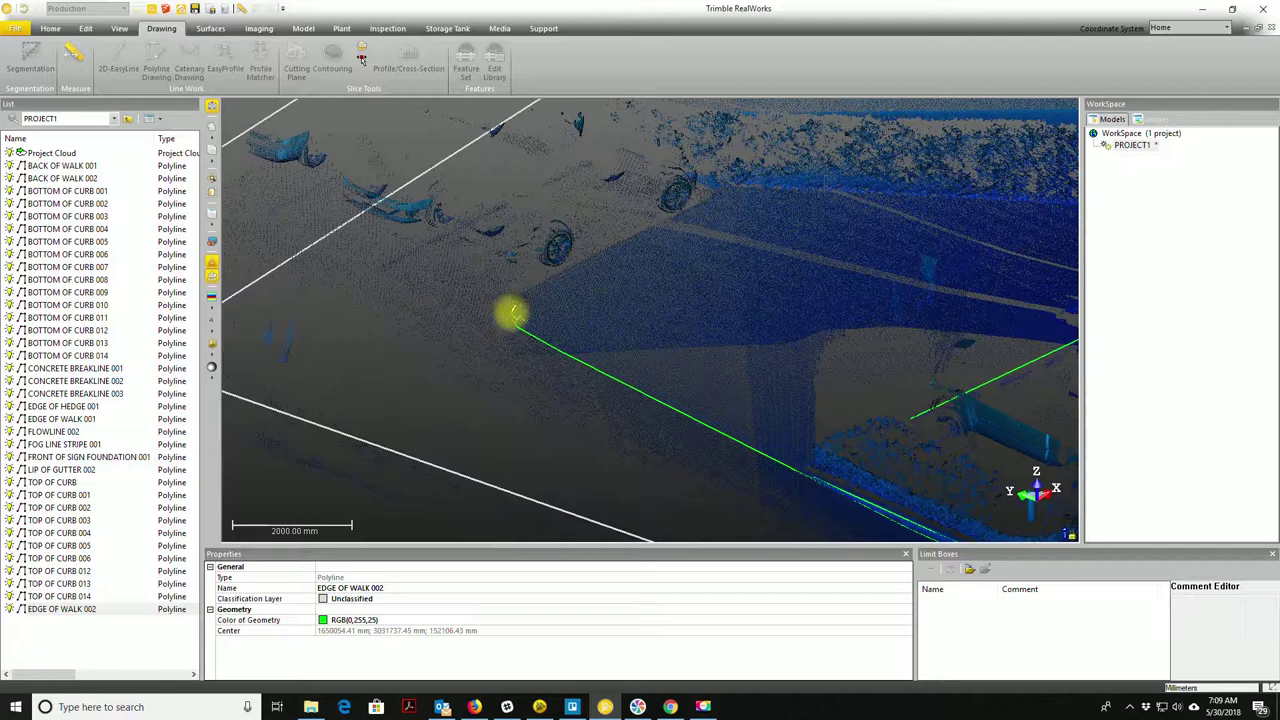
click(513, 299)
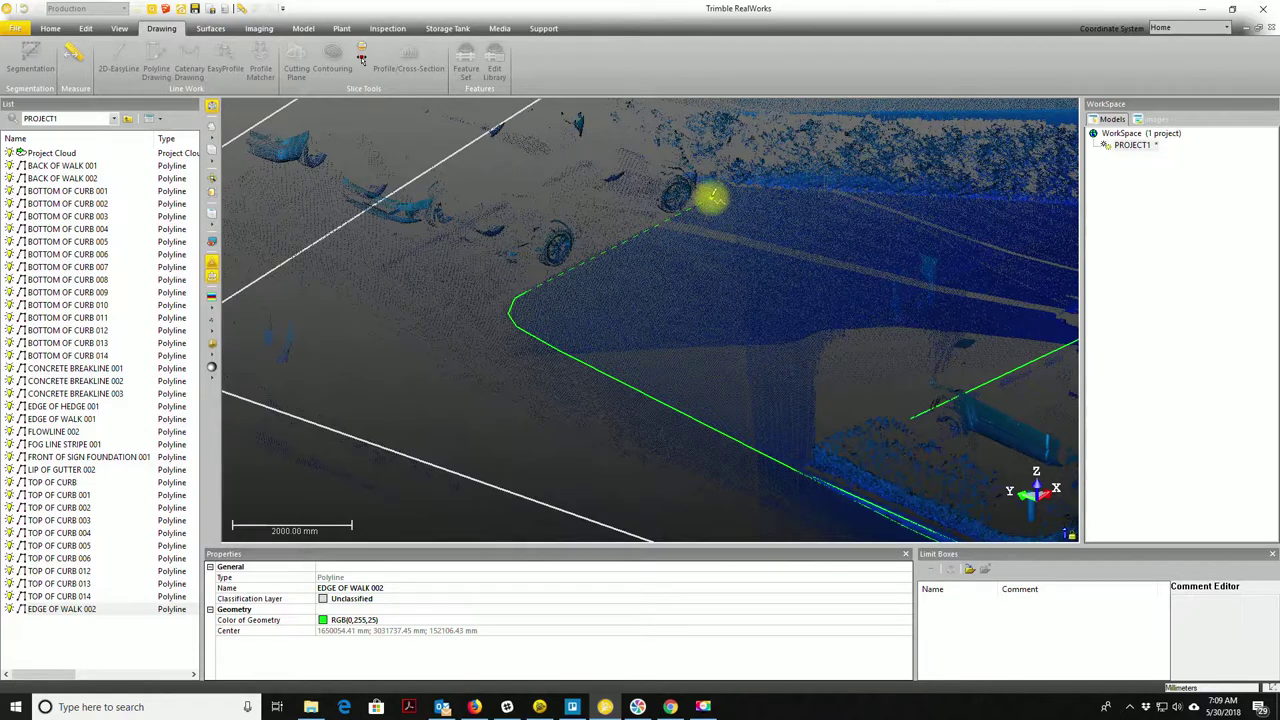
- Extend the polyline past the parked car's wheels to the hedge corner and add a vertex along the hedge base
scroll(712, 196, up, 3)
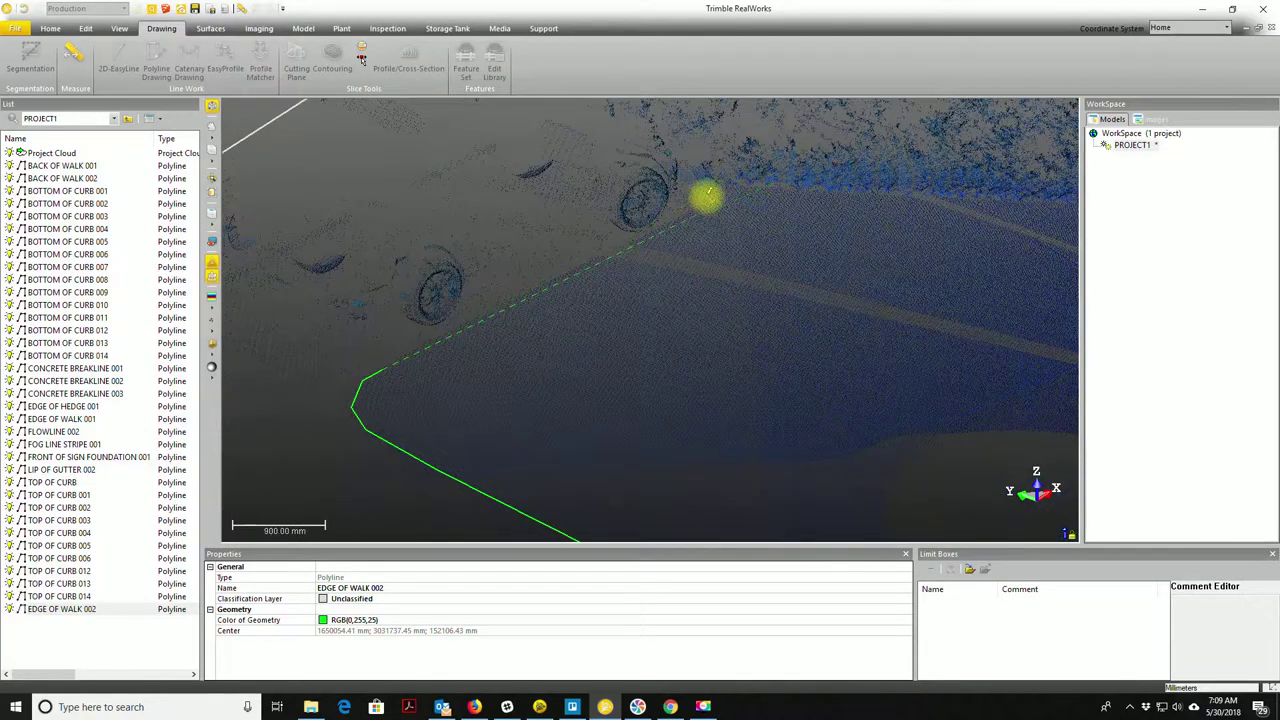
click(726, 181)
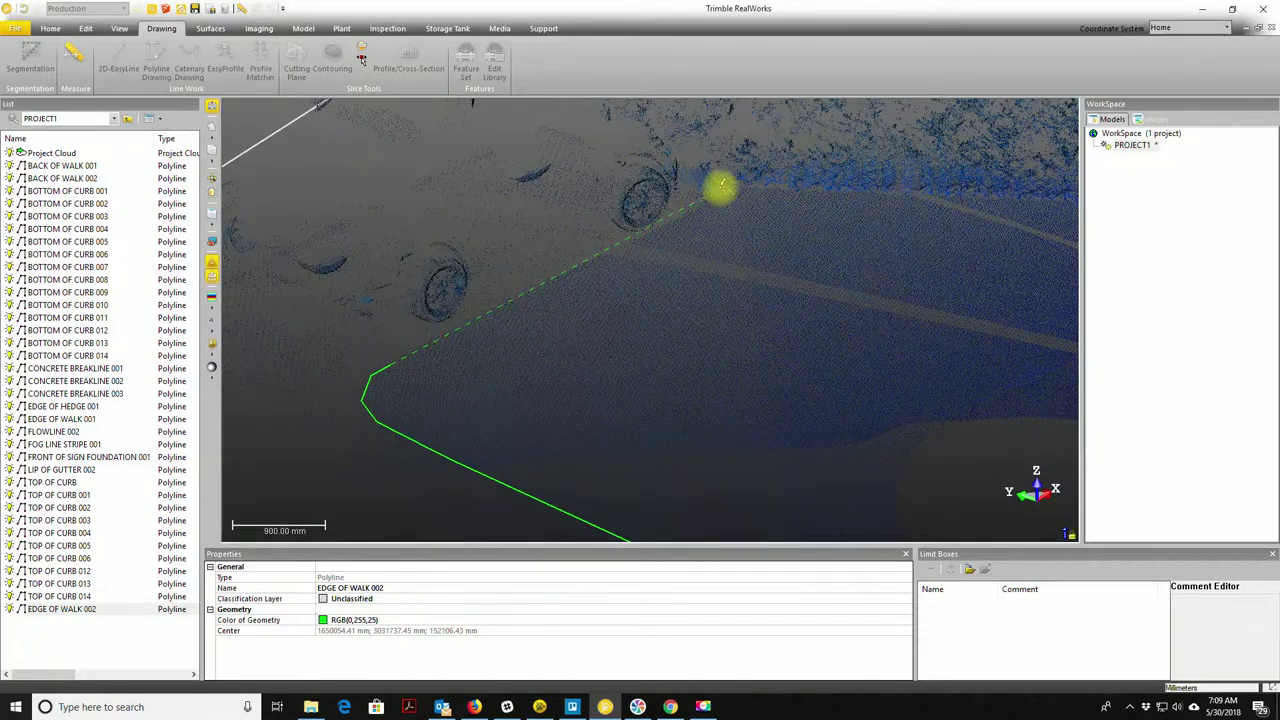
click(700, 207)
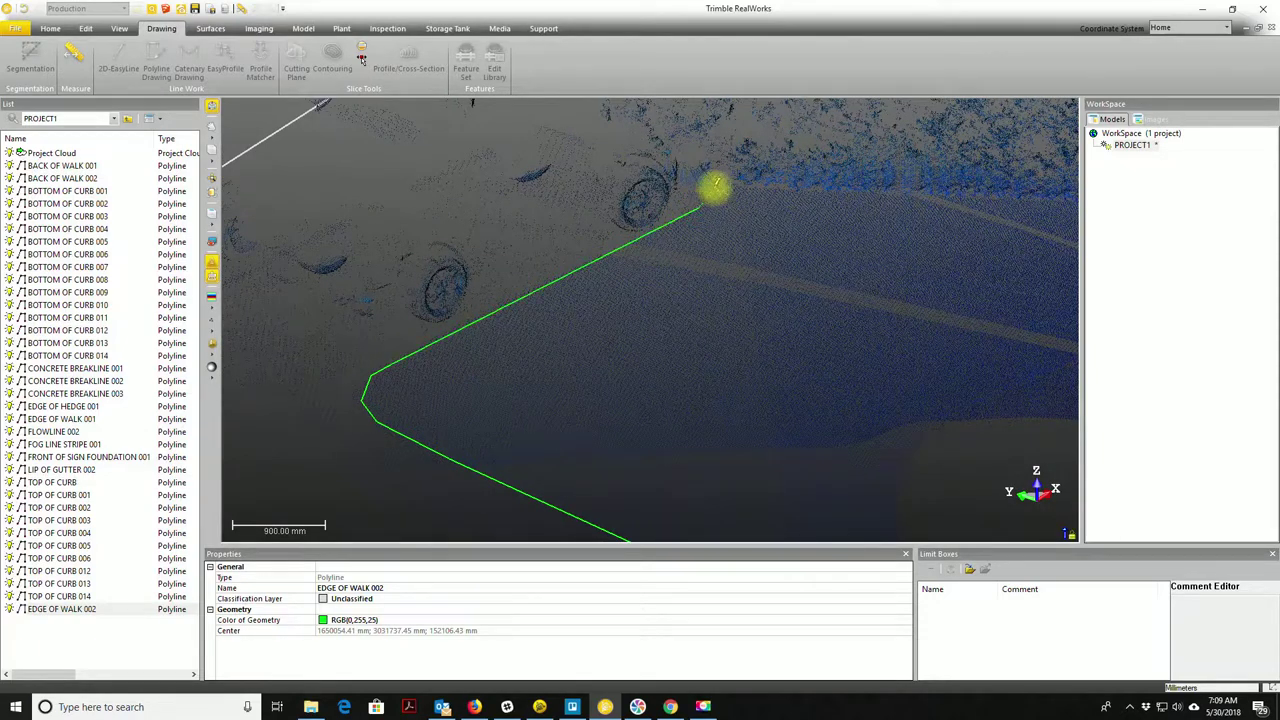
click(716, 187)
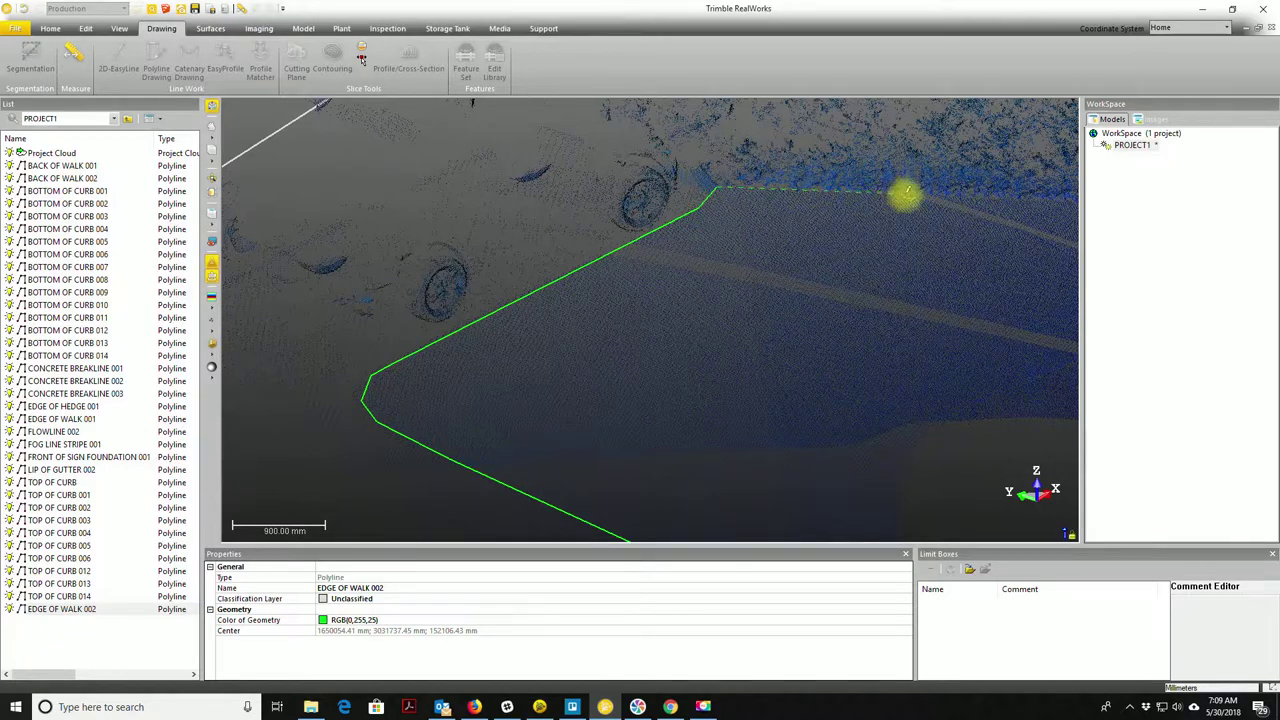
click(905, 195)
- Continue the polyline along the hedge base, around the hedge's bend, and onto its next straight stretch
scroll(1040, 280, down, 2)
middle_drag(843, 277, 407, 318)
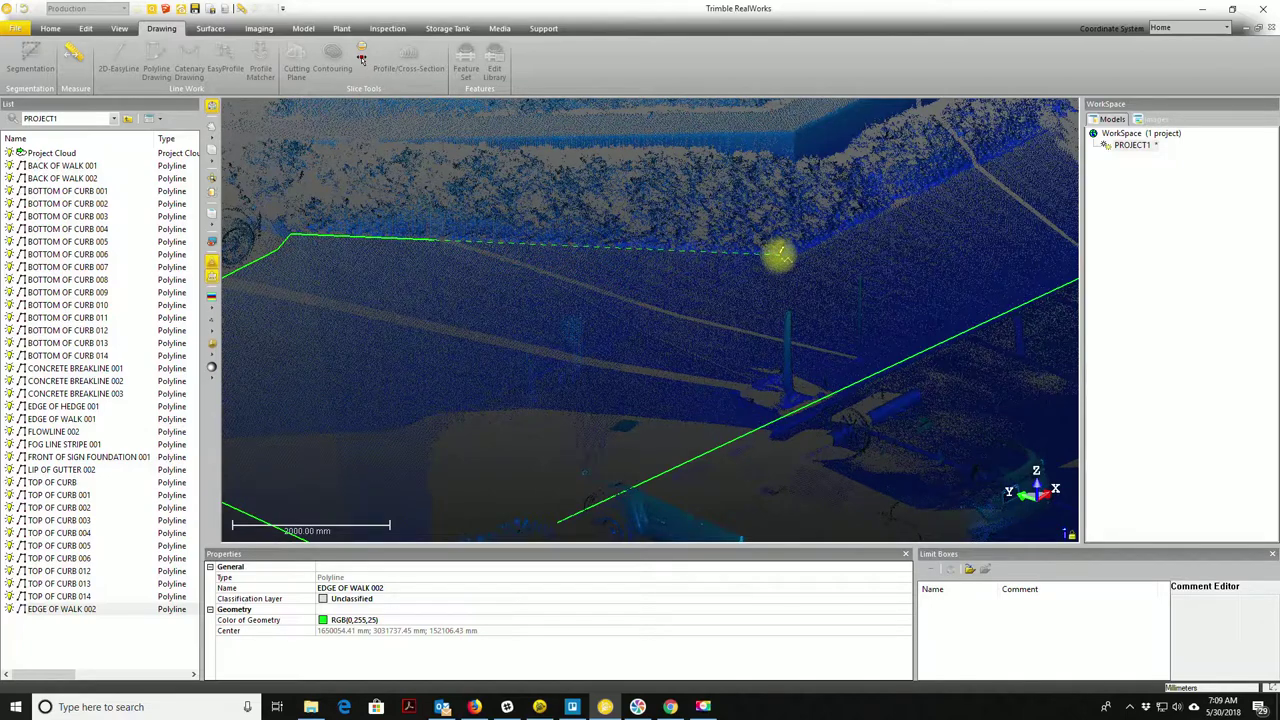
click(780, 255)
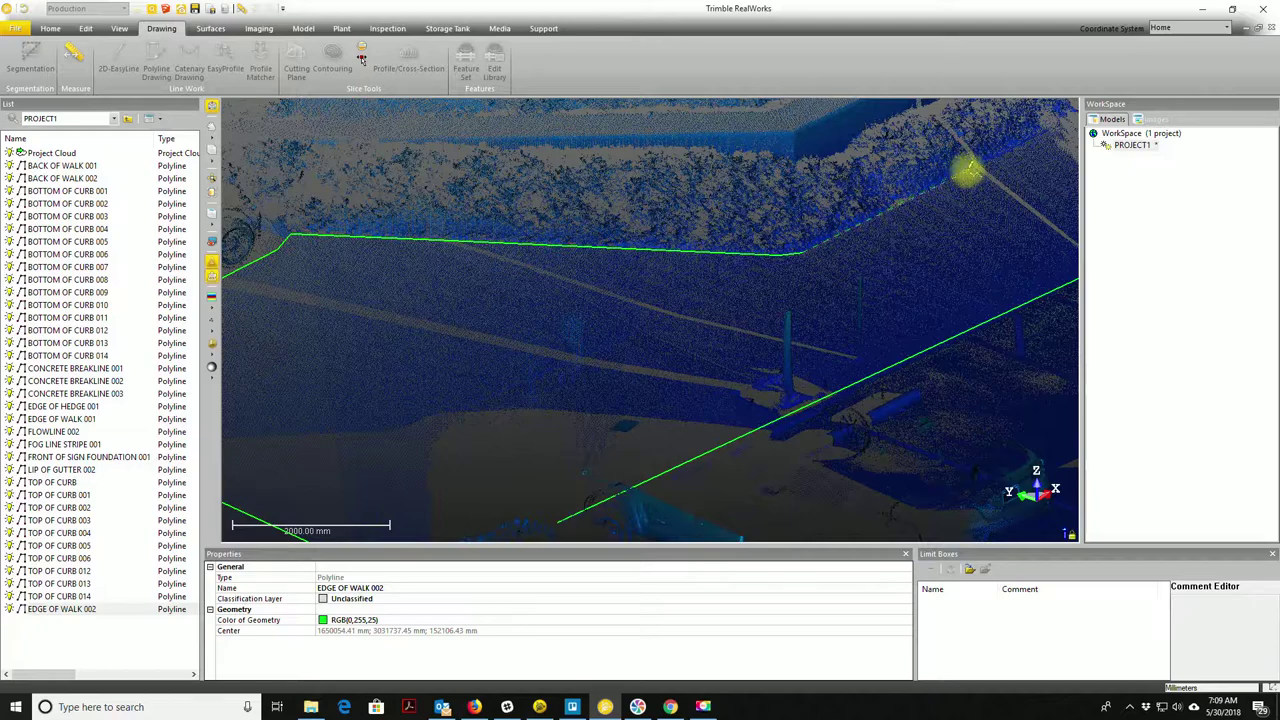
click(968, 172)
- Extend the polyline along the hedge base to the hedge's far end and around the walk's turn toward the back wall
mouse_move(900, 220)
middle_down()
mouse_move(610, 333)
mouse_move(891, 200)
middle_up()
middle_drag(737, 286, 834, 240)
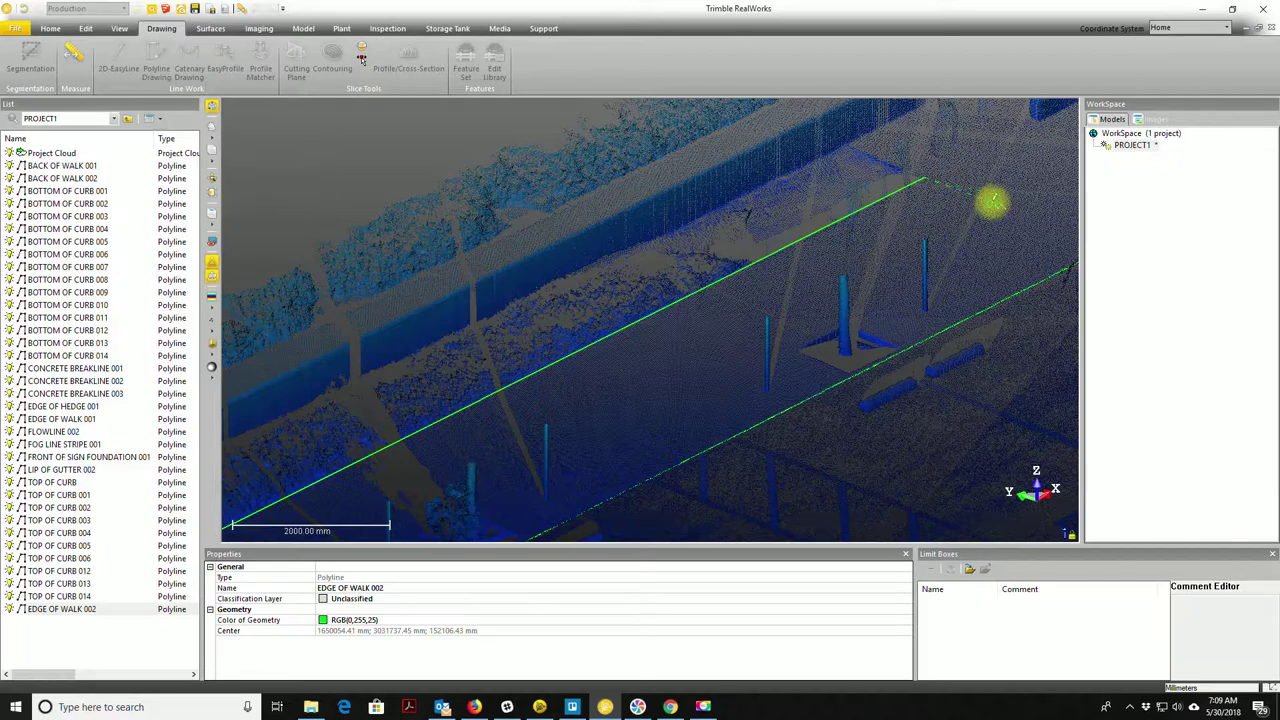
middle_drag(914, 257, 679, 350)
mouse_move(691, 363)
mouse_down()
mouse_move(580, 380)
mouse_move(557, 366)
mouse_move(562, 345)
mouse_up()
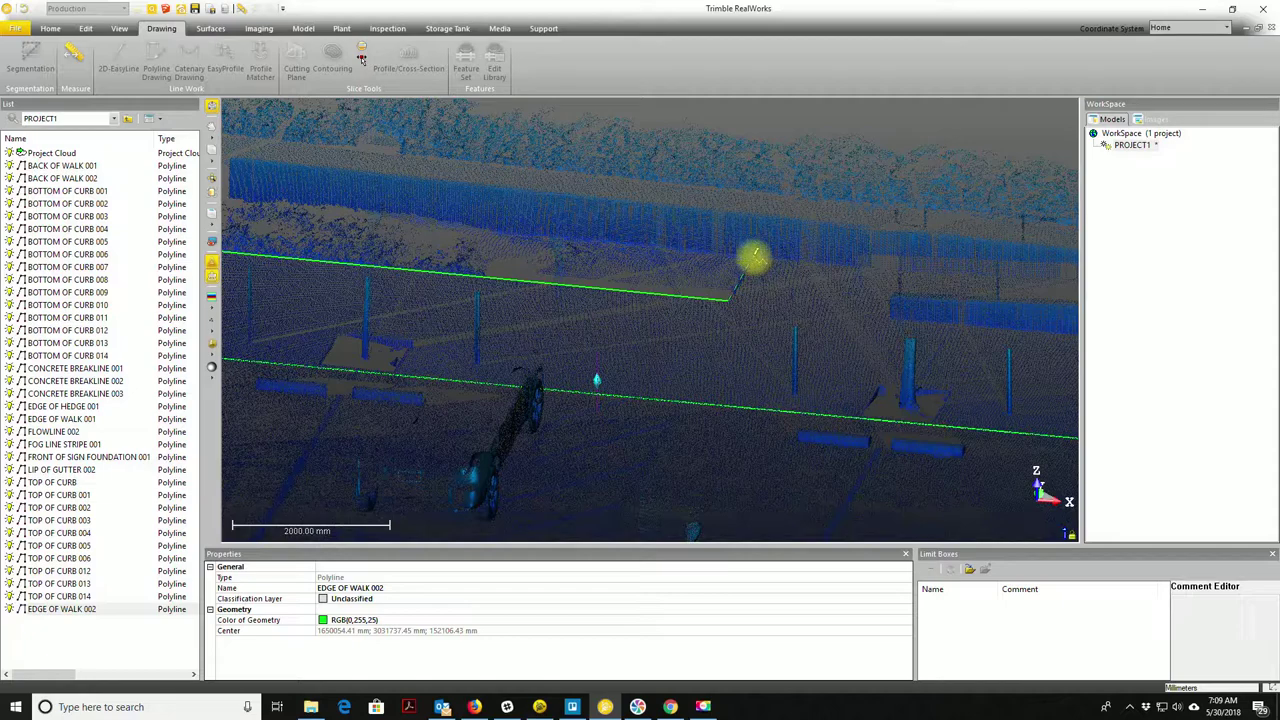
click(755, 256)
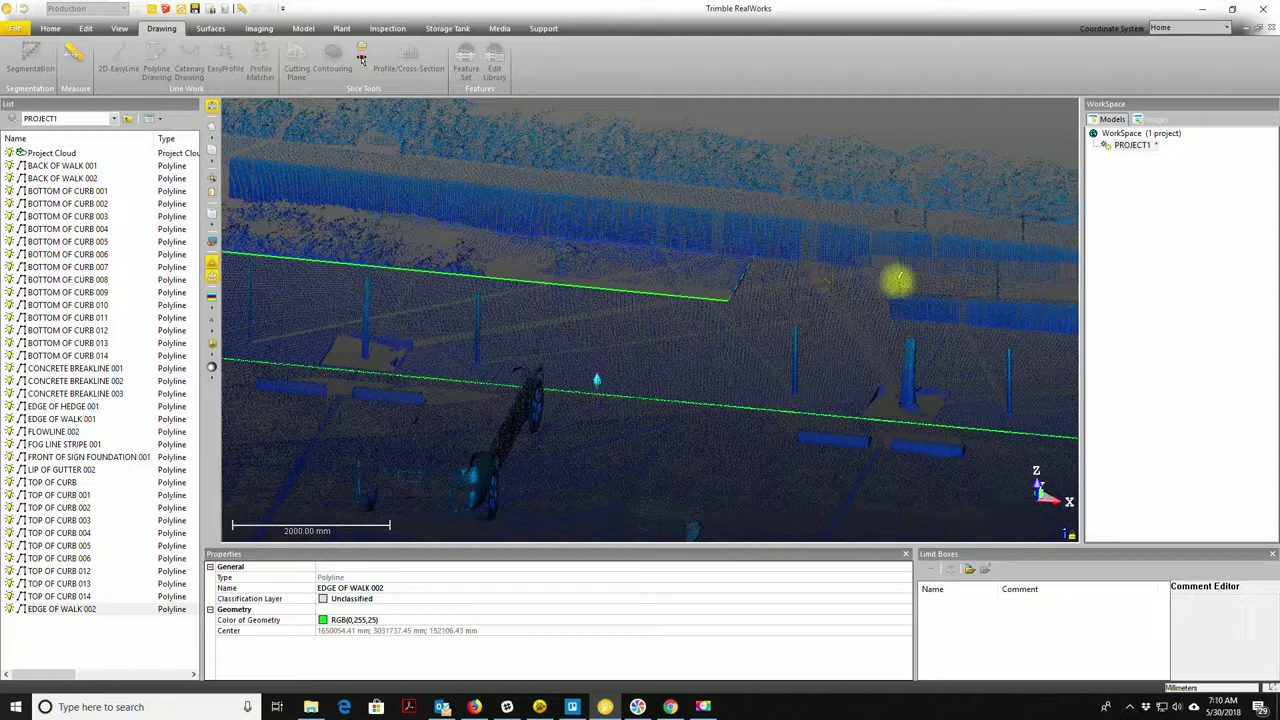
- Trace the polyline along the back wall and the walk edge behind the low wall to its far end, and complete it
middle_drag(823, 277, 682, 265)
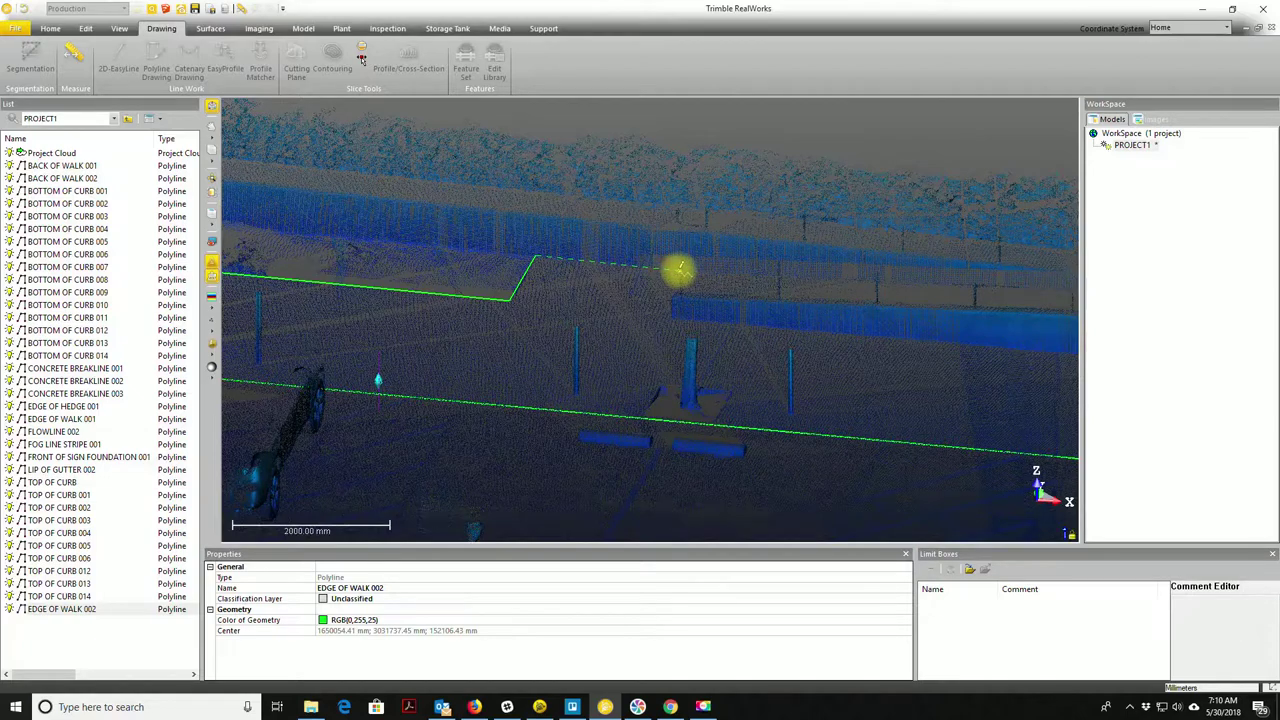
click(680, 270)
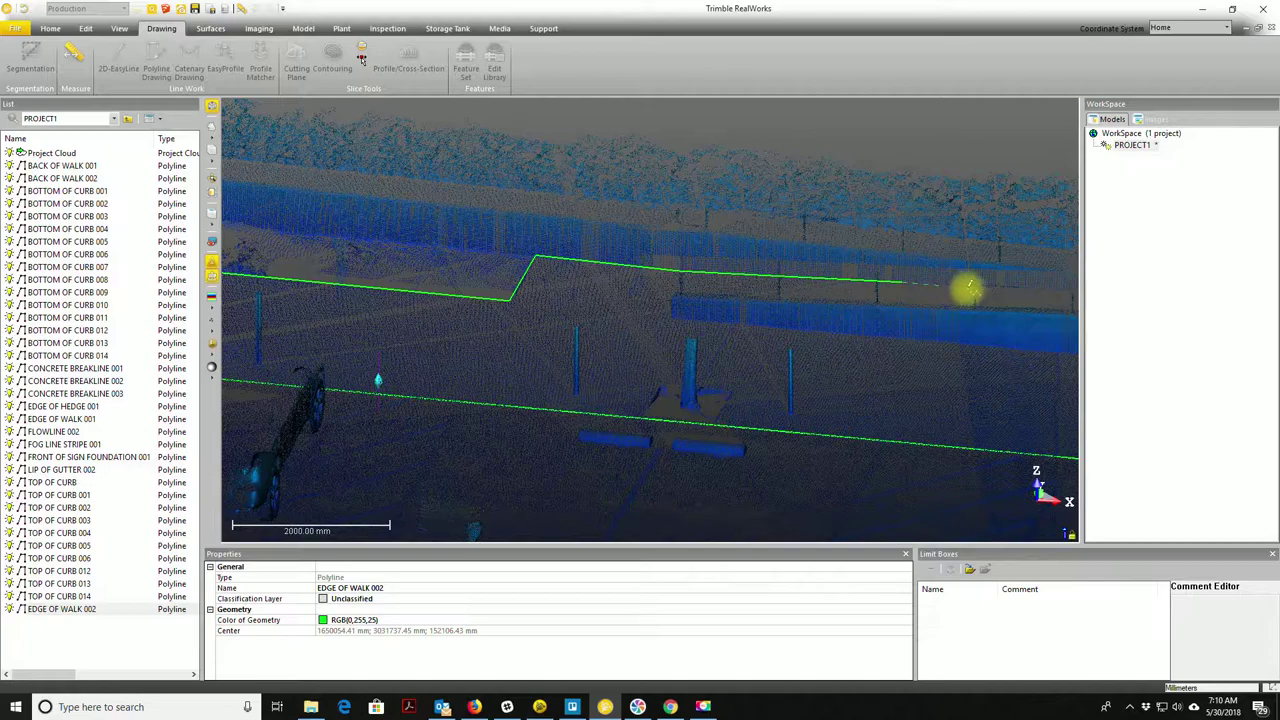
middle_drag(834, 289, 551, 283)
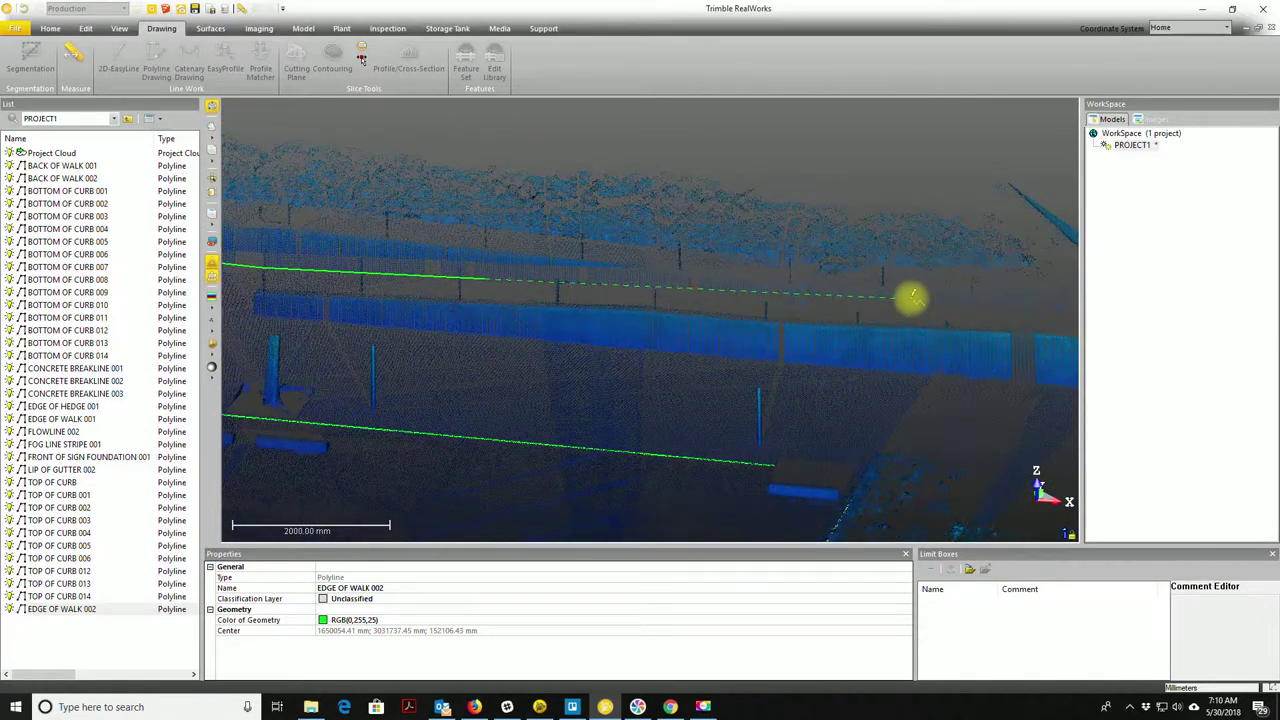
click(910, 297)
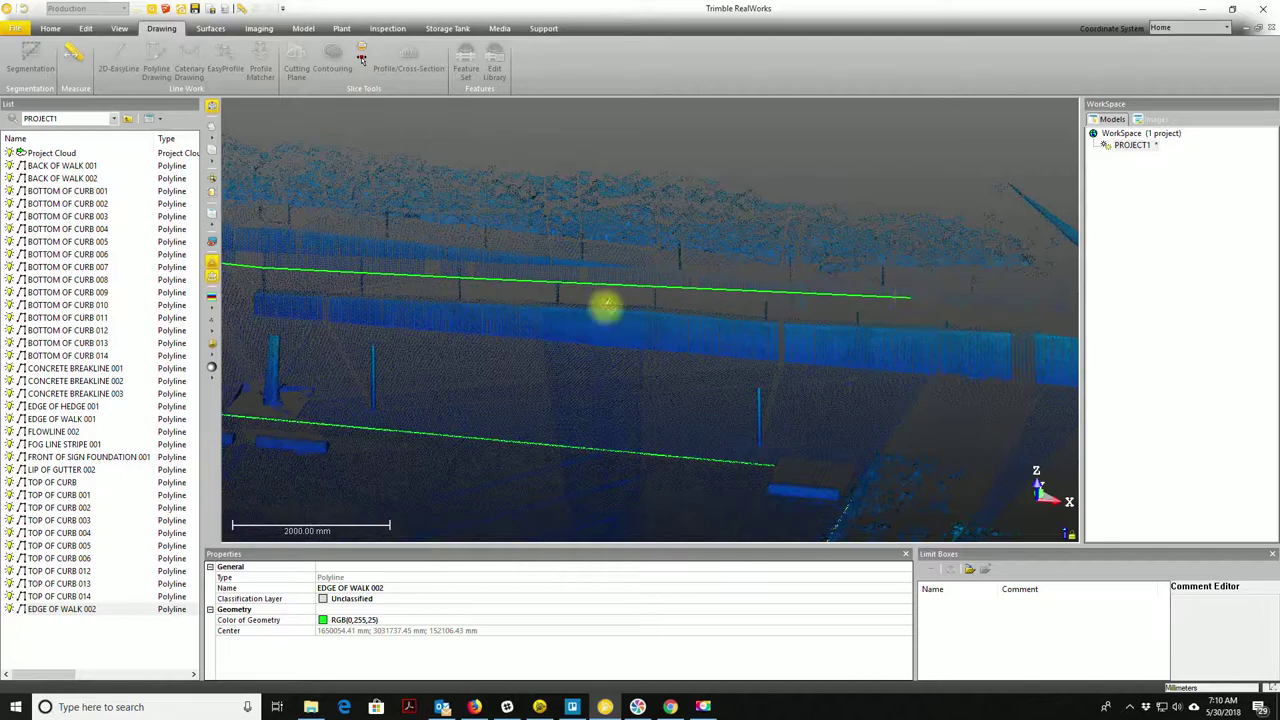
right_click(645, 238)
click(657, 246)
- Rename the new polyline EDGE OF WALK 003
click(45, 621)
click(414, 589)
double_click(416, 589)
text(EDGE OF WALK 00)
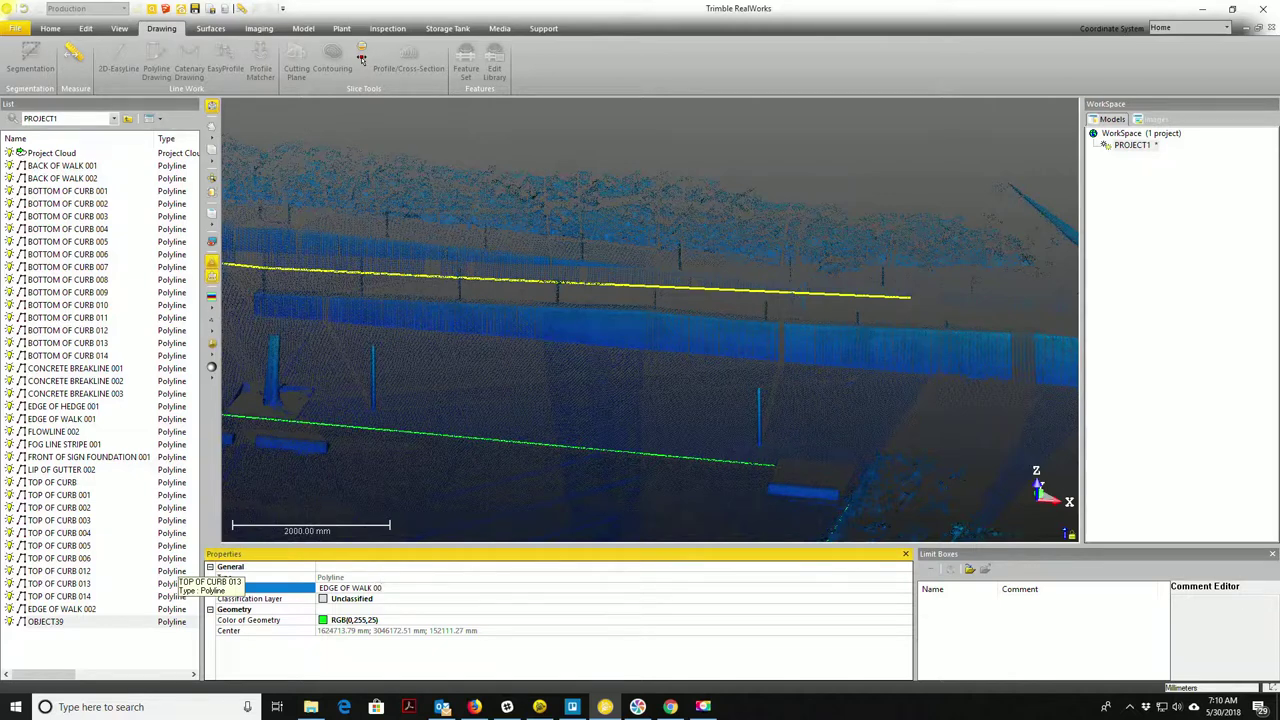
text(3)
key(Return)
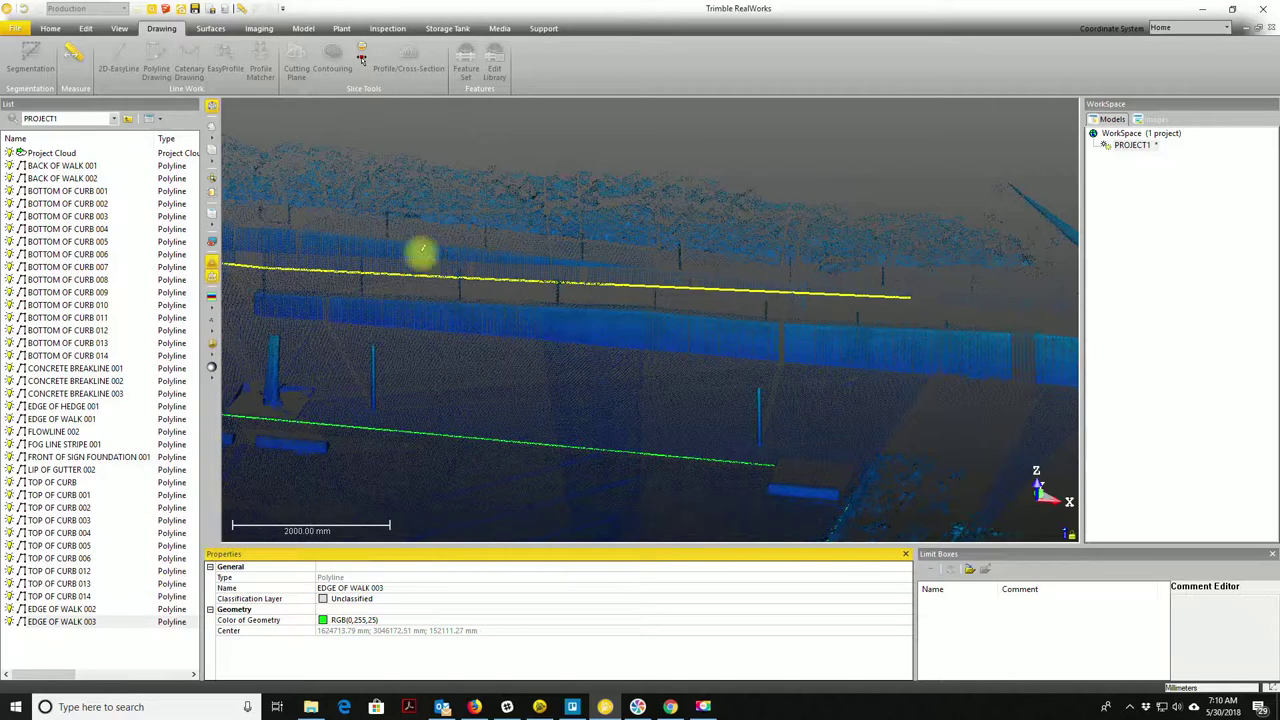
- Start another polyline at the near end of the low wall and trace it along the wall's base to the steps
drag(652, 338, 583, 346)
drag(654, 366, 413, 295)
scroll(413, 295, up, 4)
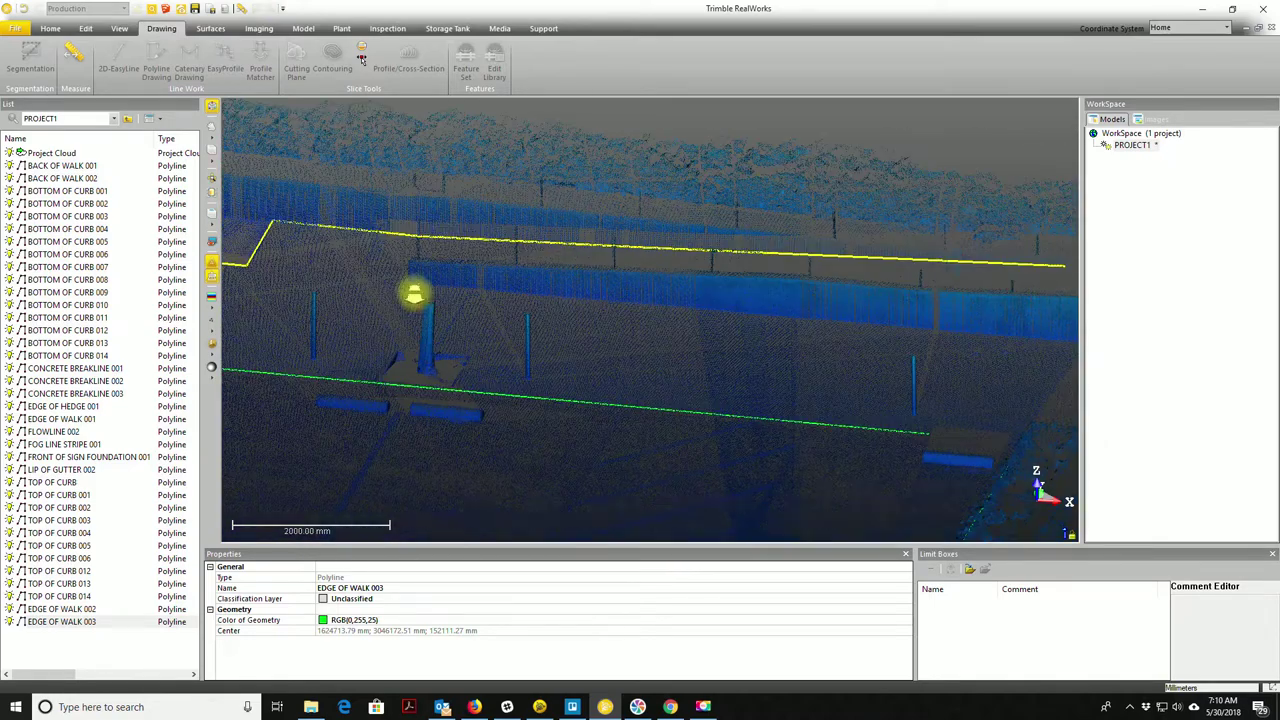
click(408, 281)
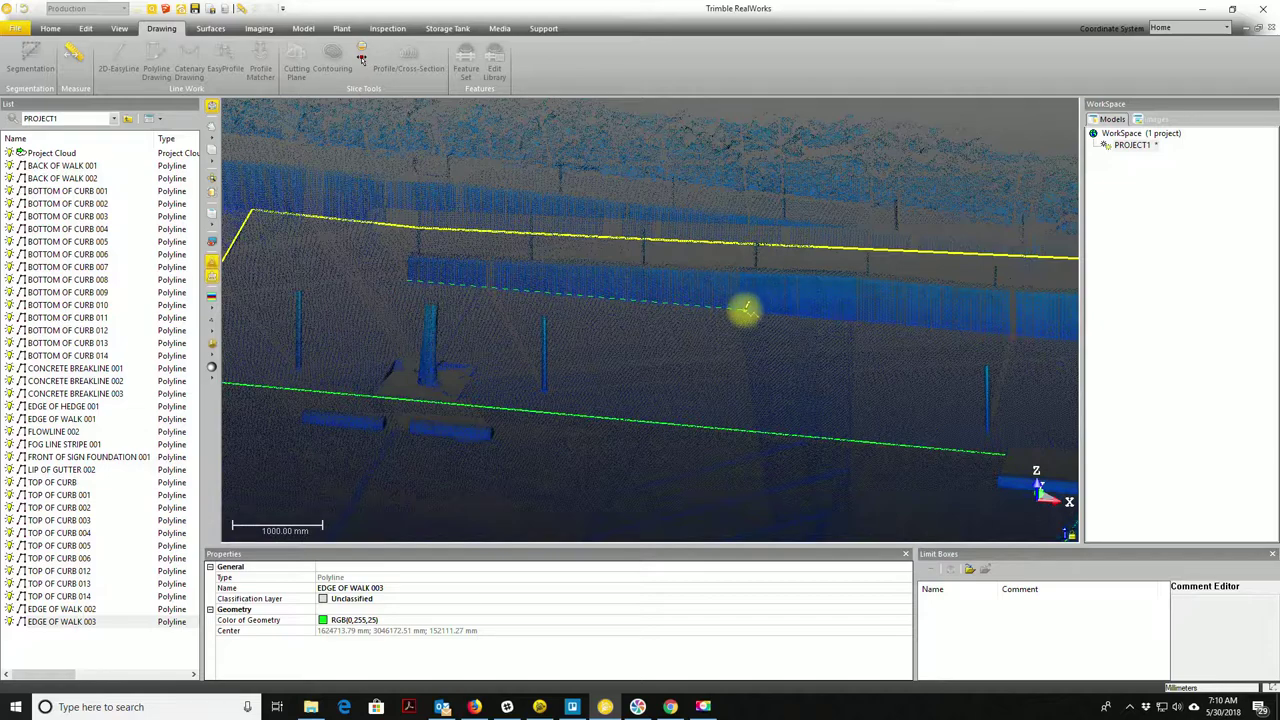
click(891, 334)
middle_drag(457, 300, 341, 293)
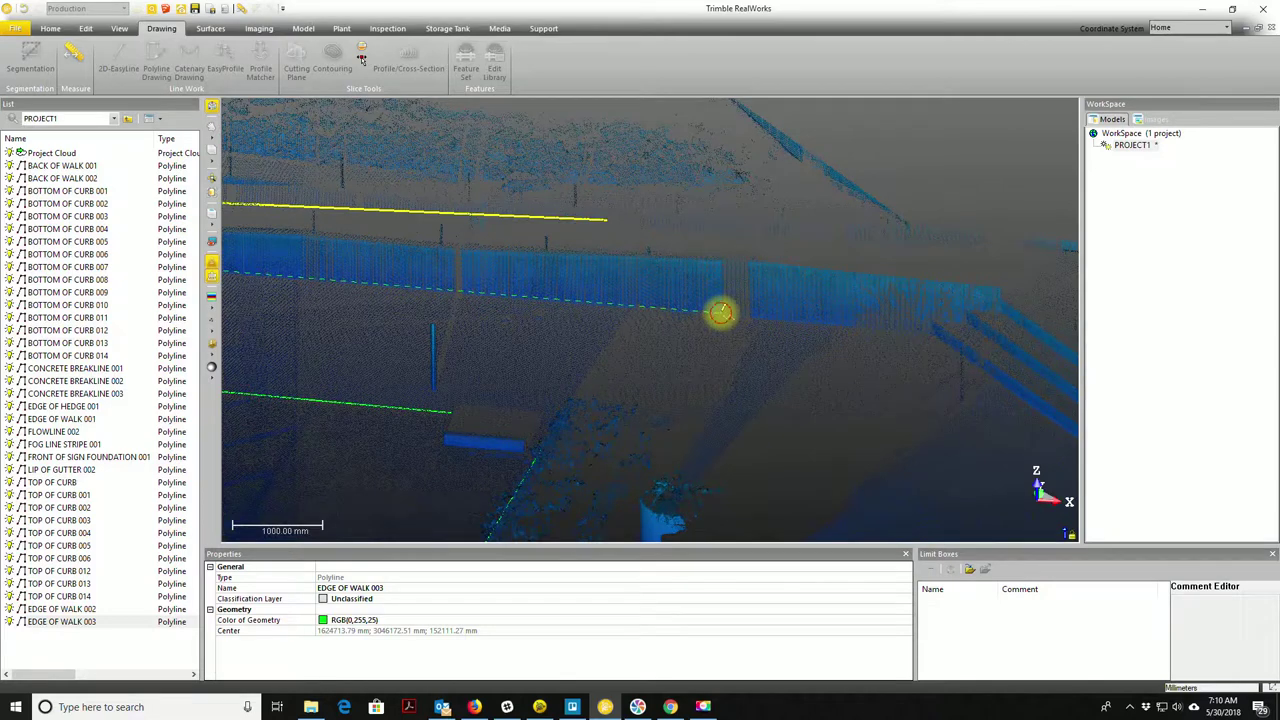
click(722, 312)
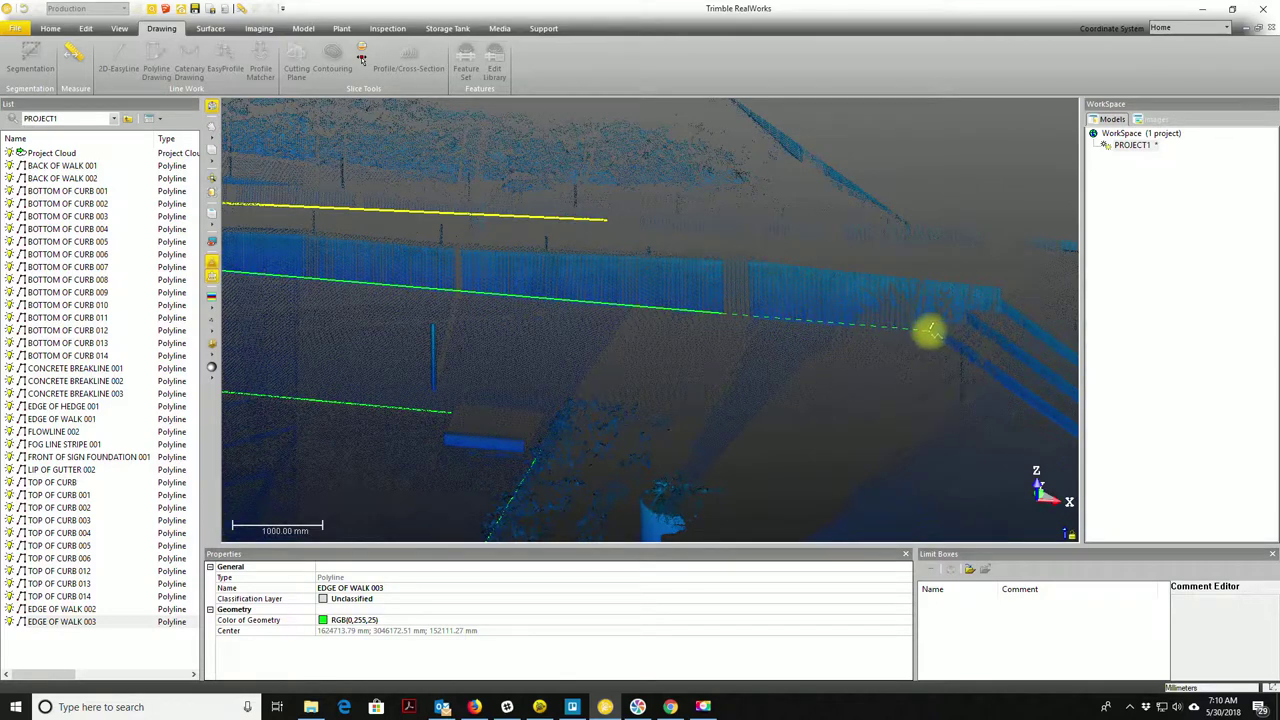
click(986, 409)
- Continue the polyline along the foot of the bottom step toward the raised planter
middle_drag(943, 400, 486, 180)
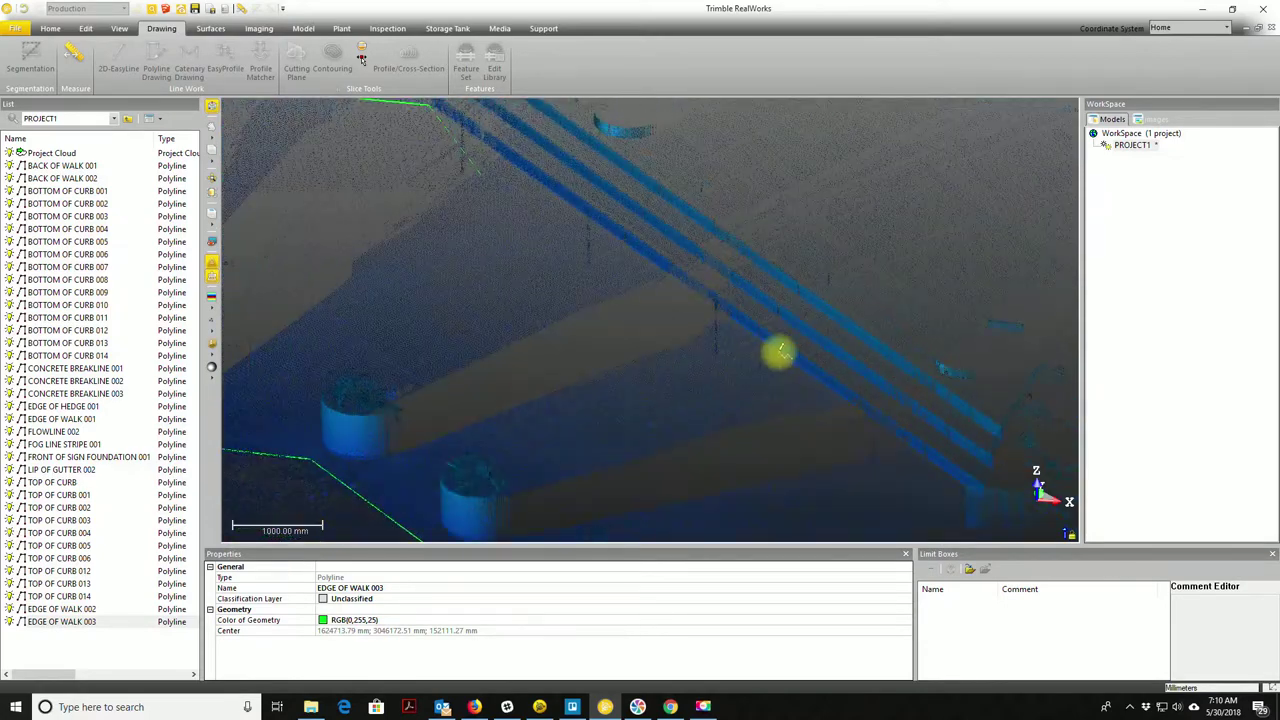
middle_drag(971, 480, 943, 371)
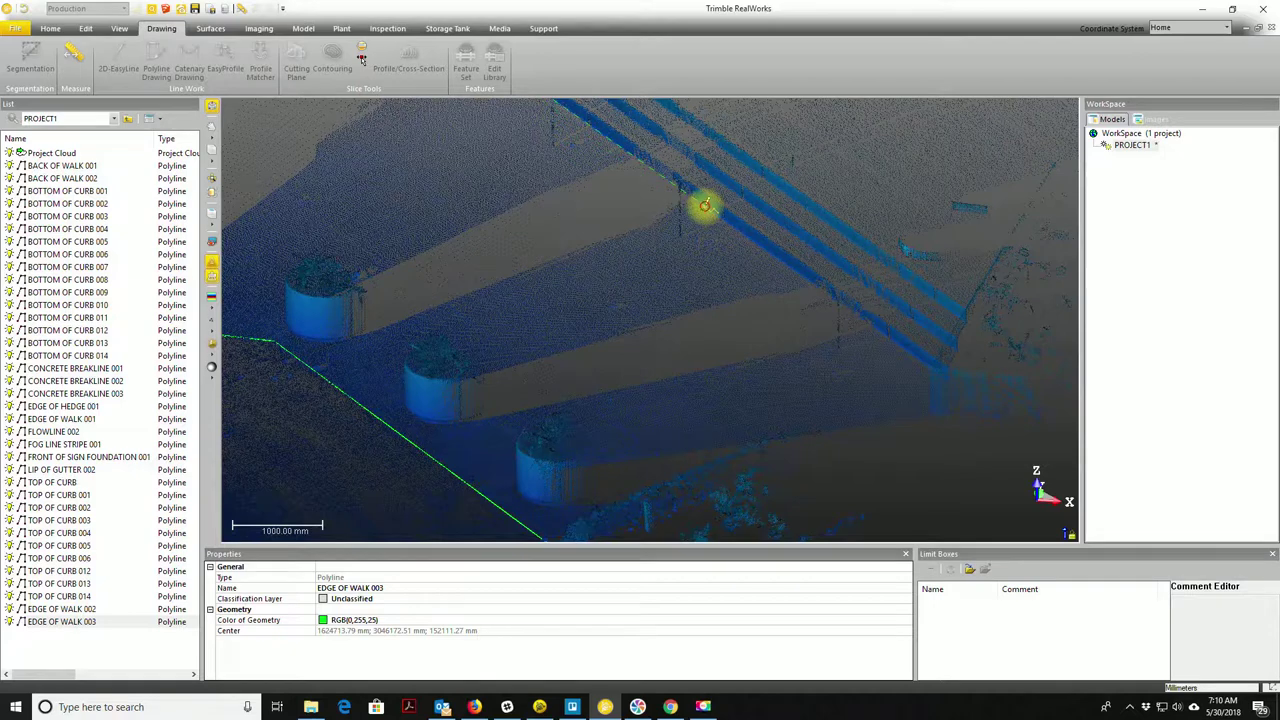
click(705, 205)
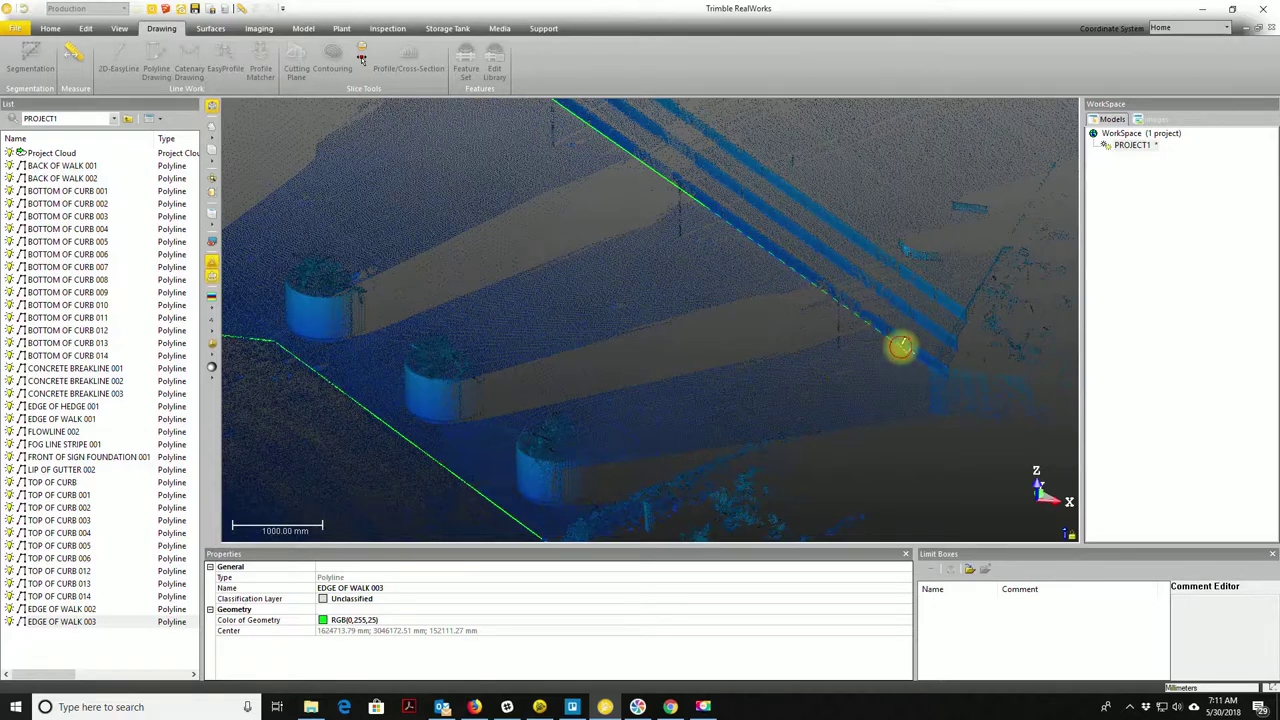
click(900, 345)
middle_drag(766, 397, 697, 360)
drag(720, 366, 791, 260)
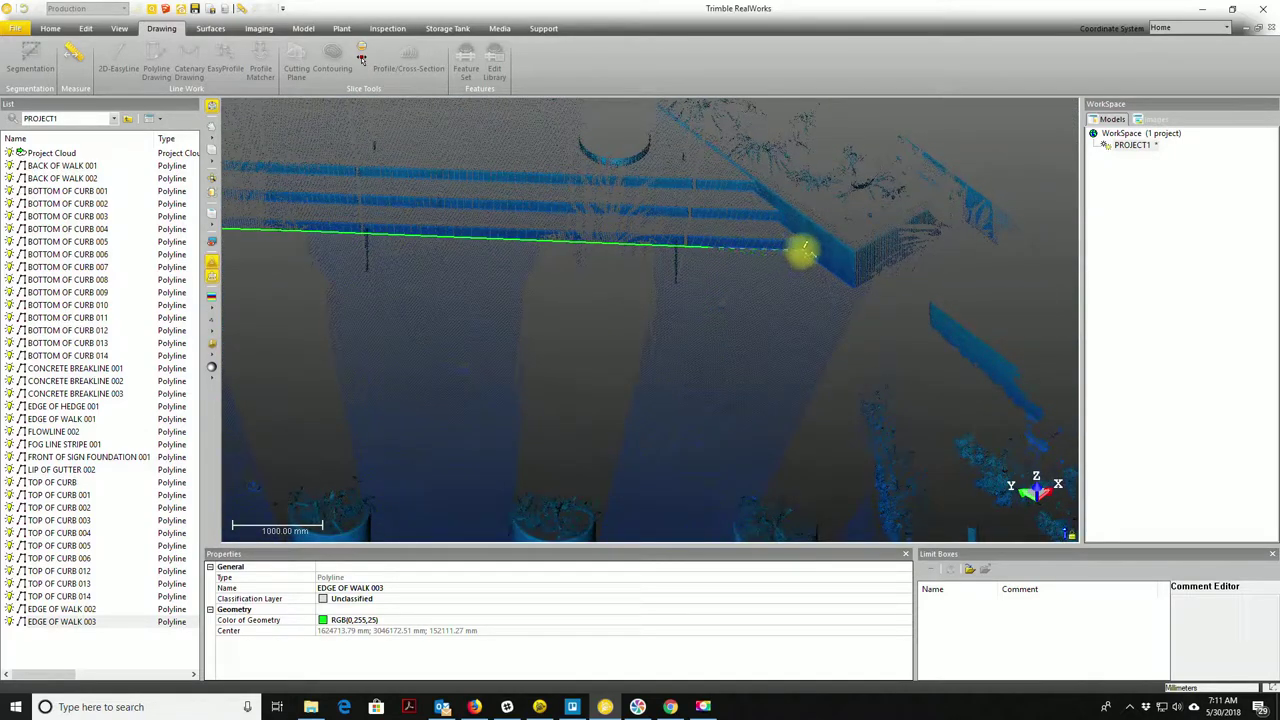
- Extend the polyline along the base of the raised planter and around its outer corner, and complete it
drag(880, 283, 804, 246)
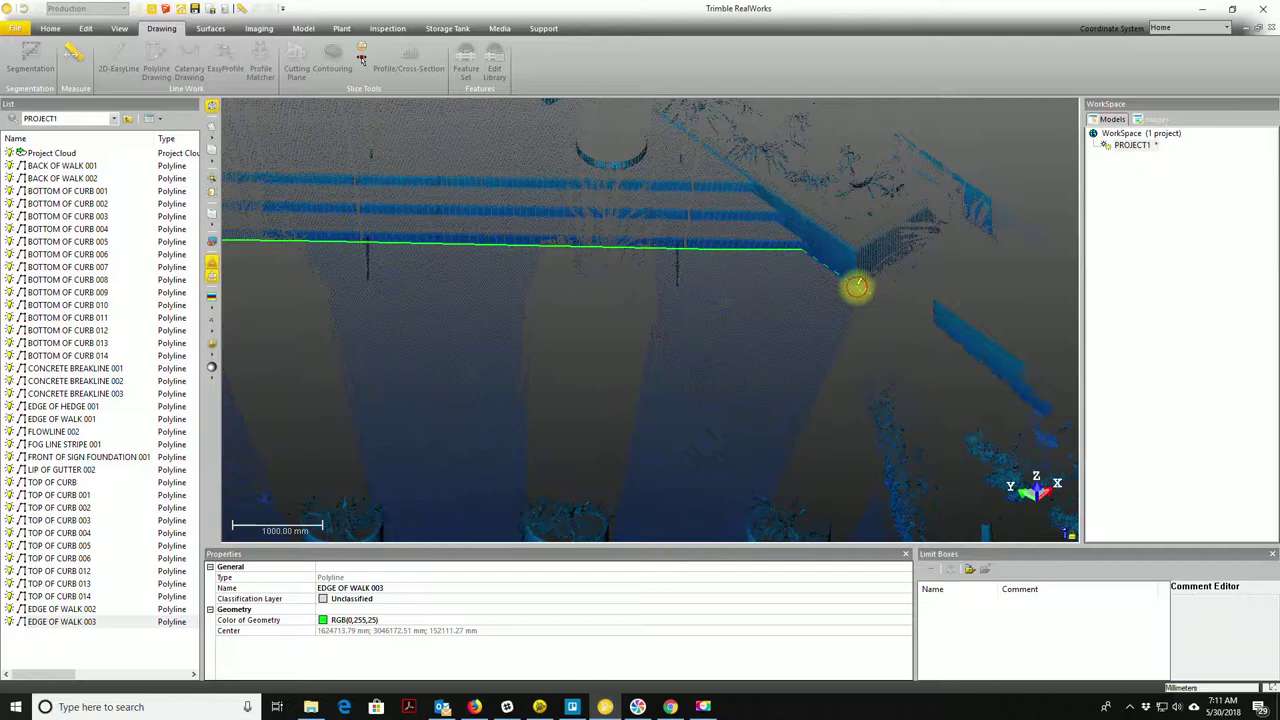
click(859, 284)
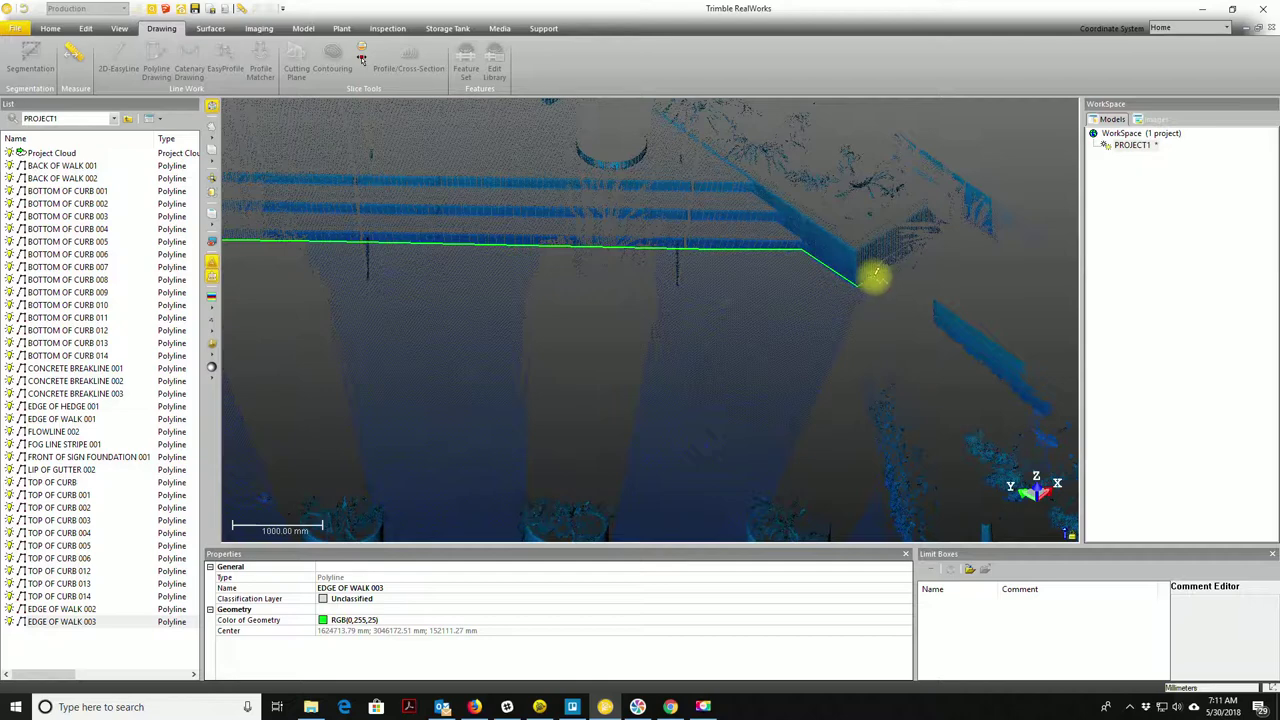
click(873, 277)
right_click(833, 302)
click(835, 302)
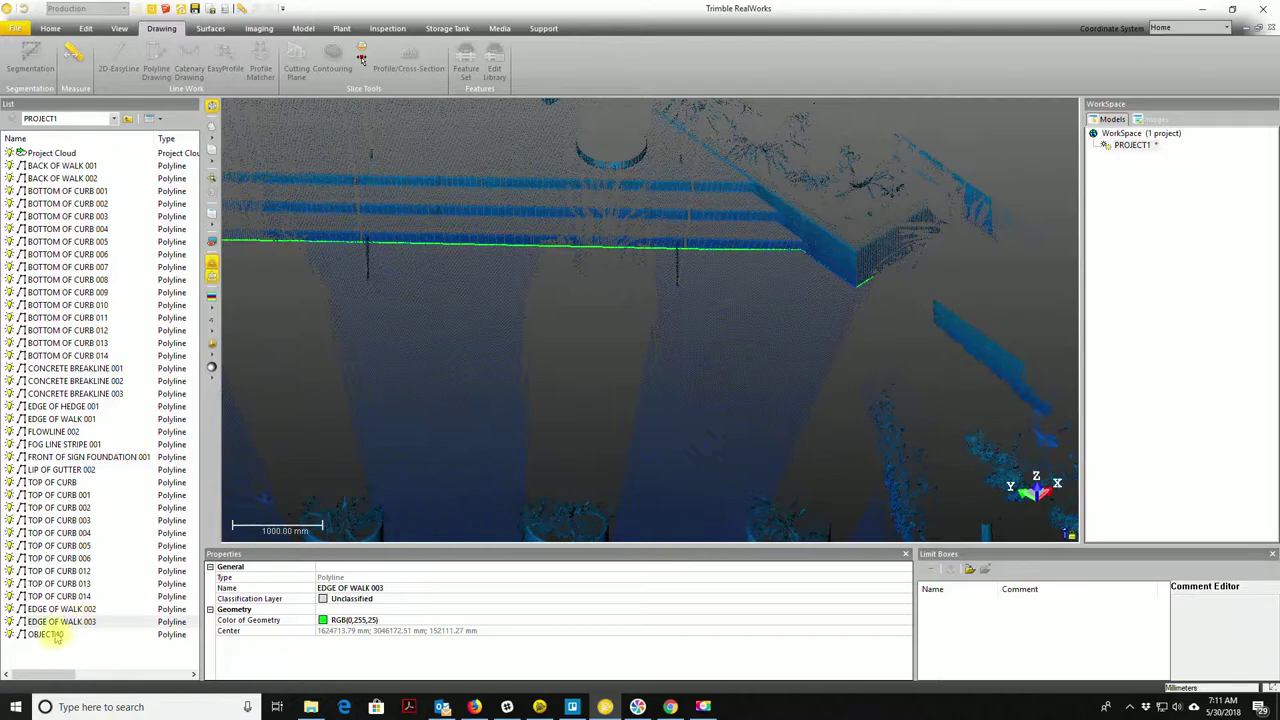
- Rename the new polyline EDGE OF WALK 004
click(45, 636)
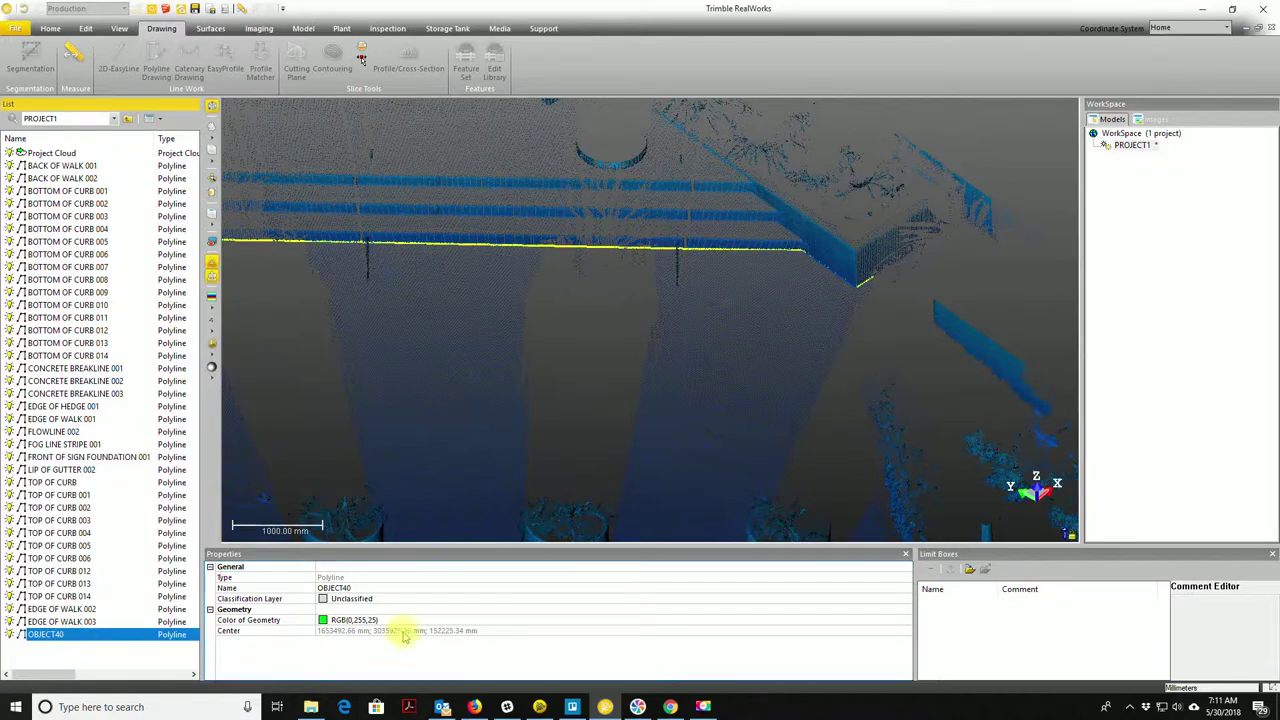
click(355, 588)
drag(355, 588, 279, 596)
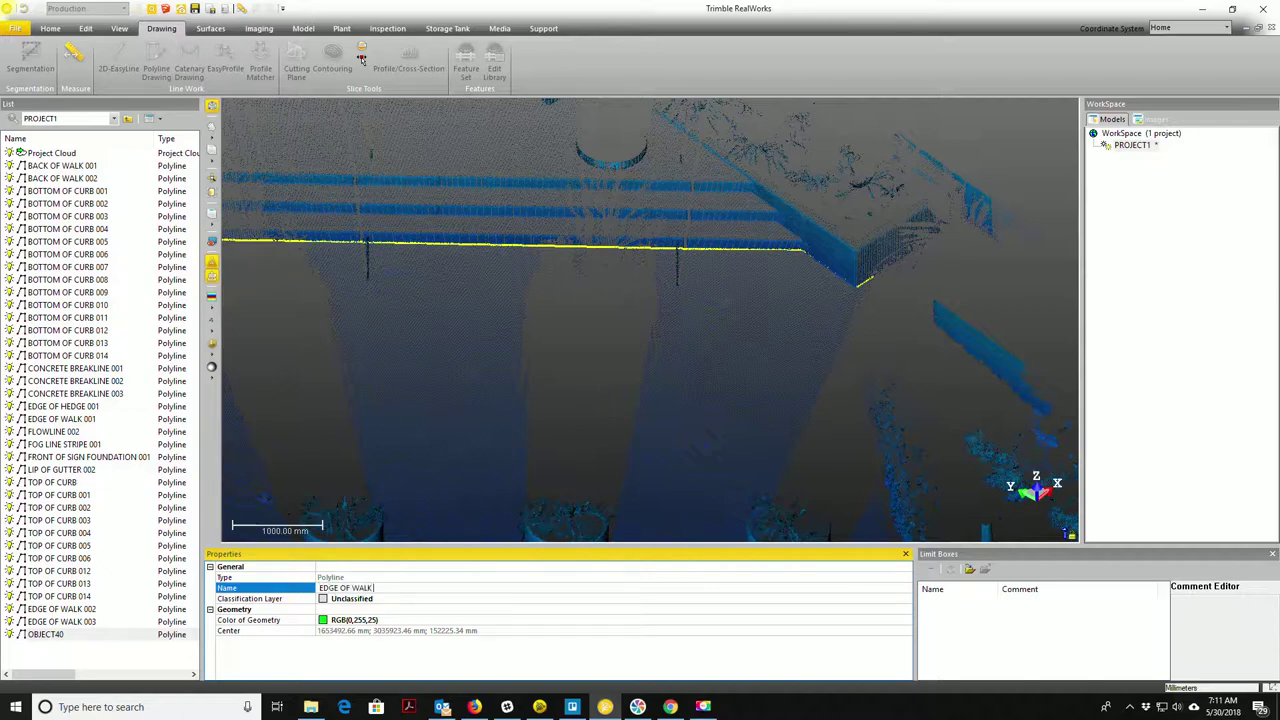
key(Return)
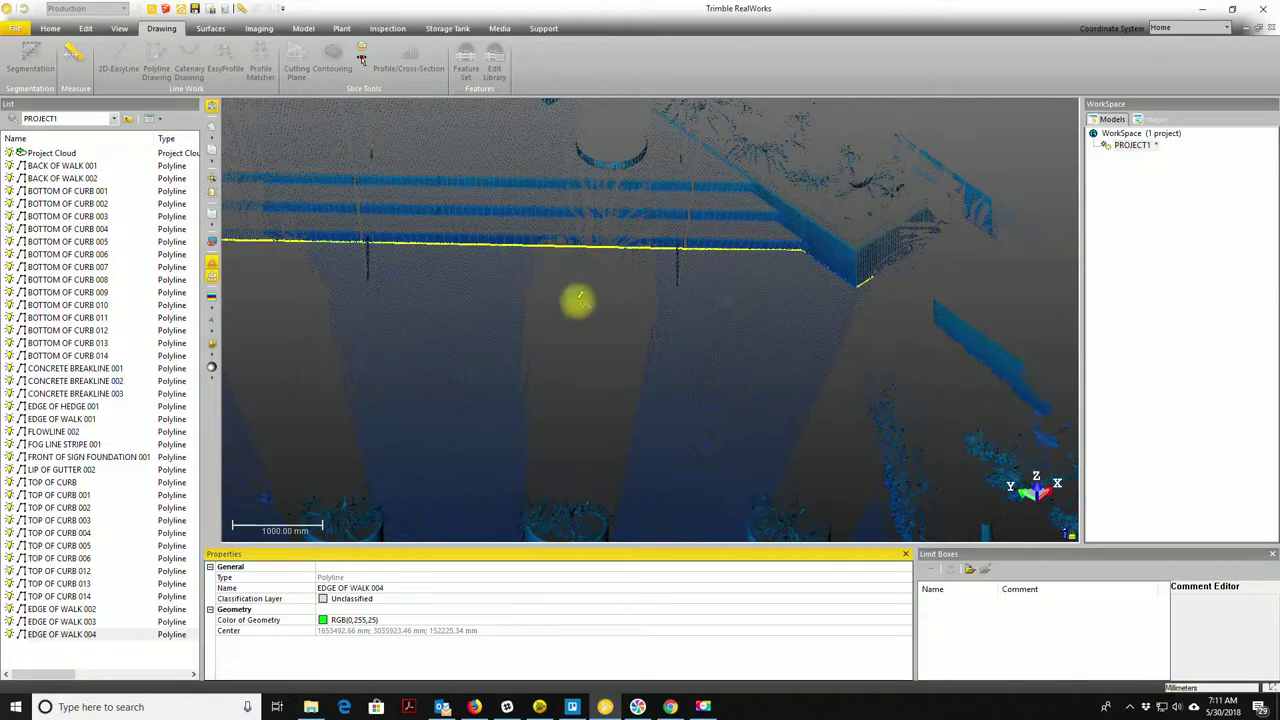
- Narrow the limit box on the parking lot side and raise it to isolate a slice through the building walls and tree crowns
scroll(662, 305, down, 2)
scroll(662, 305, down, 6)
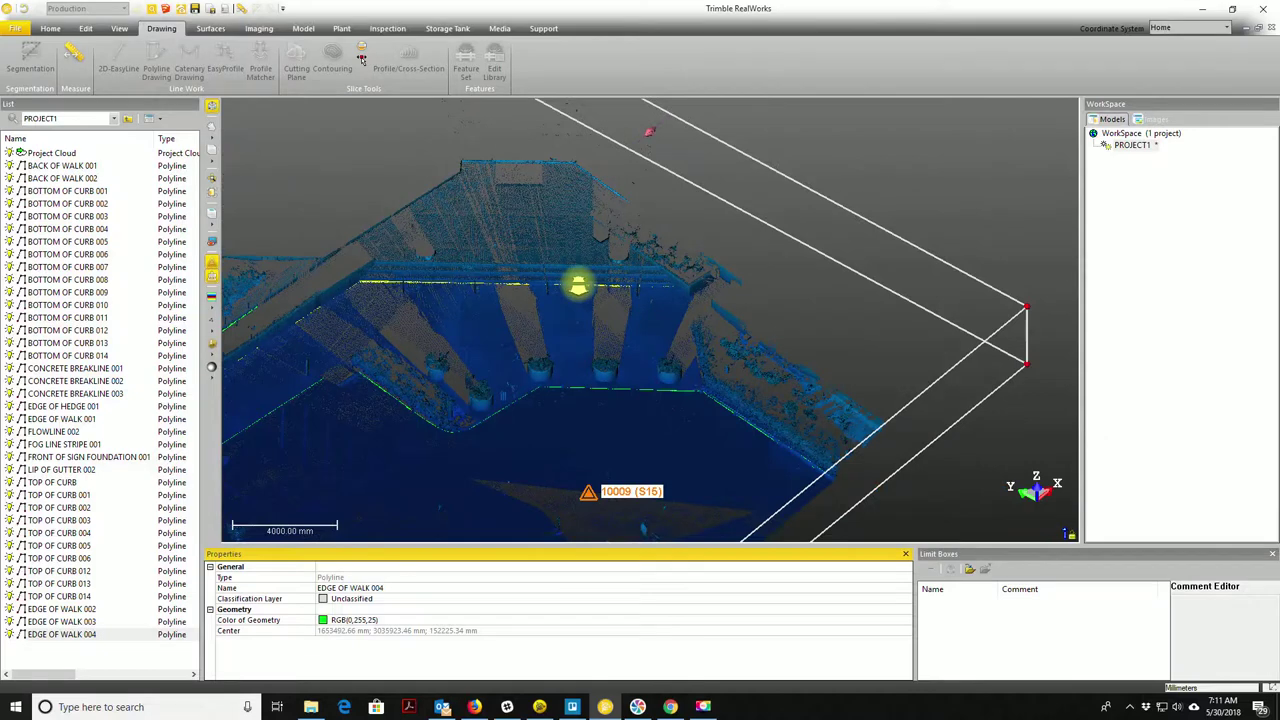
middle_drag(709, 274, 751, 211)
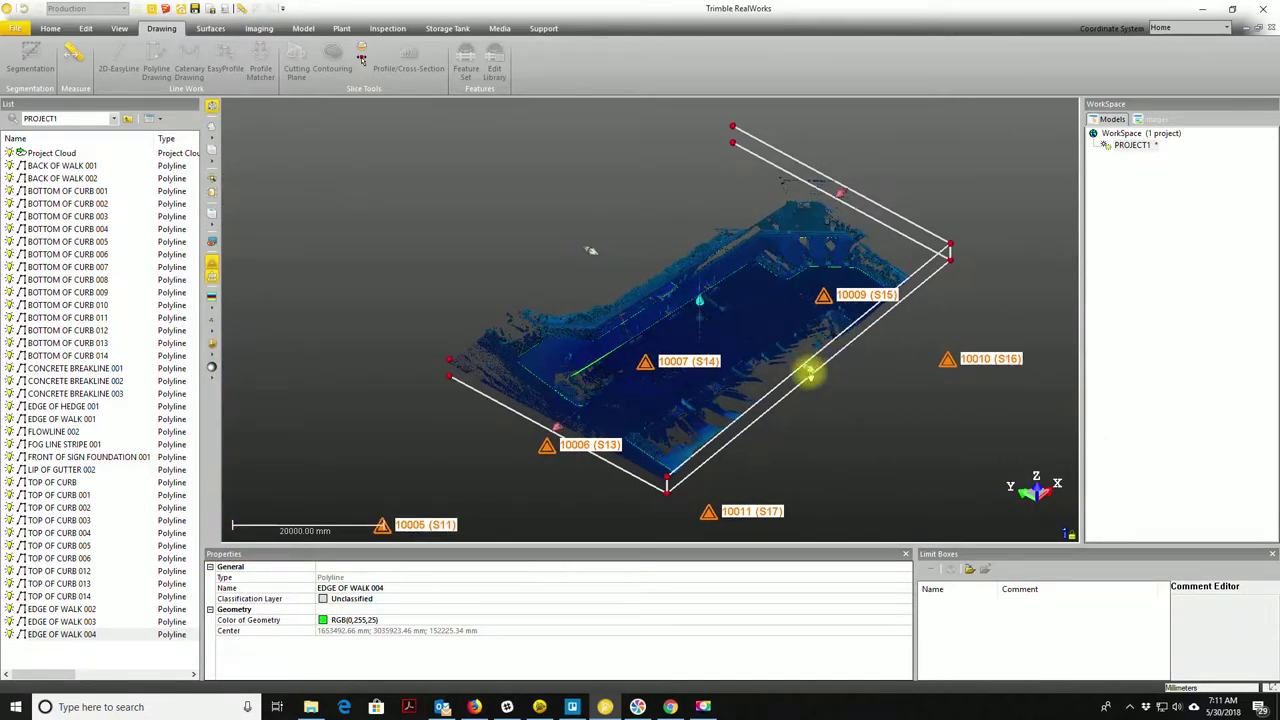
drag(777, 366, 755, 311)
click(665, 282)
drag(662, 285, 663, 258)
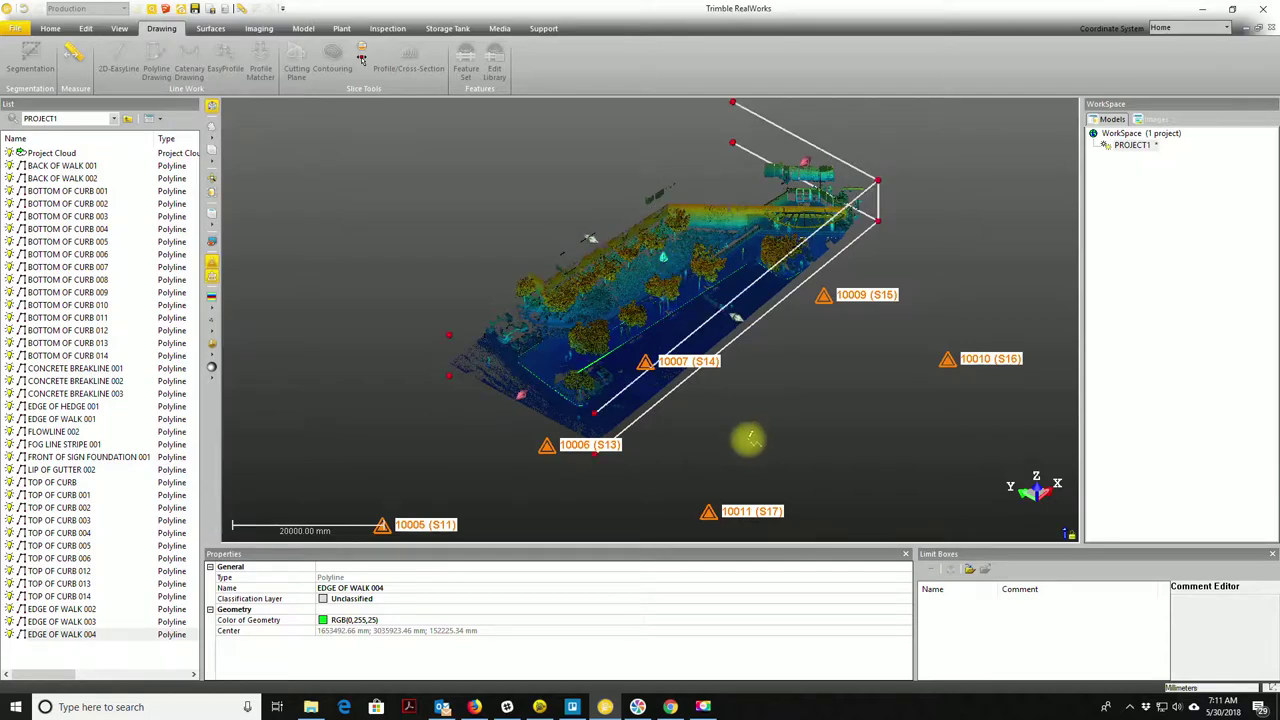
drag(744, 440, 756, 340)
drag(744, 396, 890, 297)
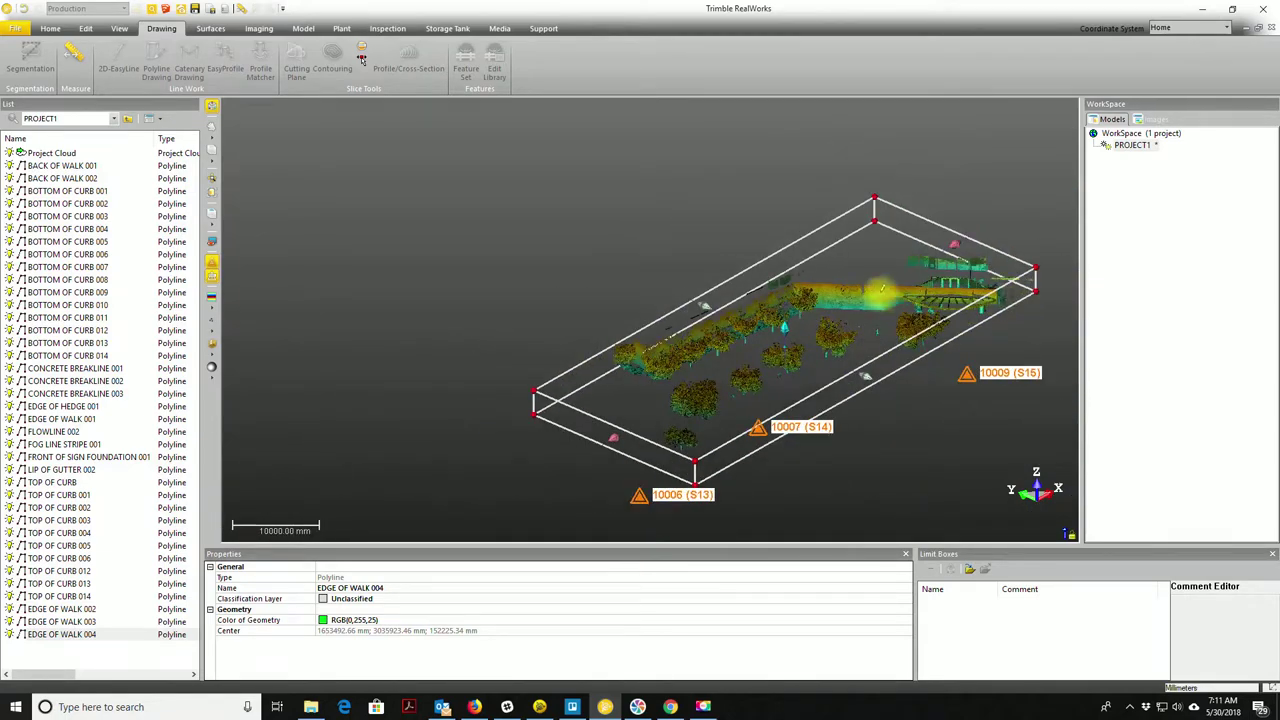
- Switch the view to perspective projection and back to parallel
click(118, 28)
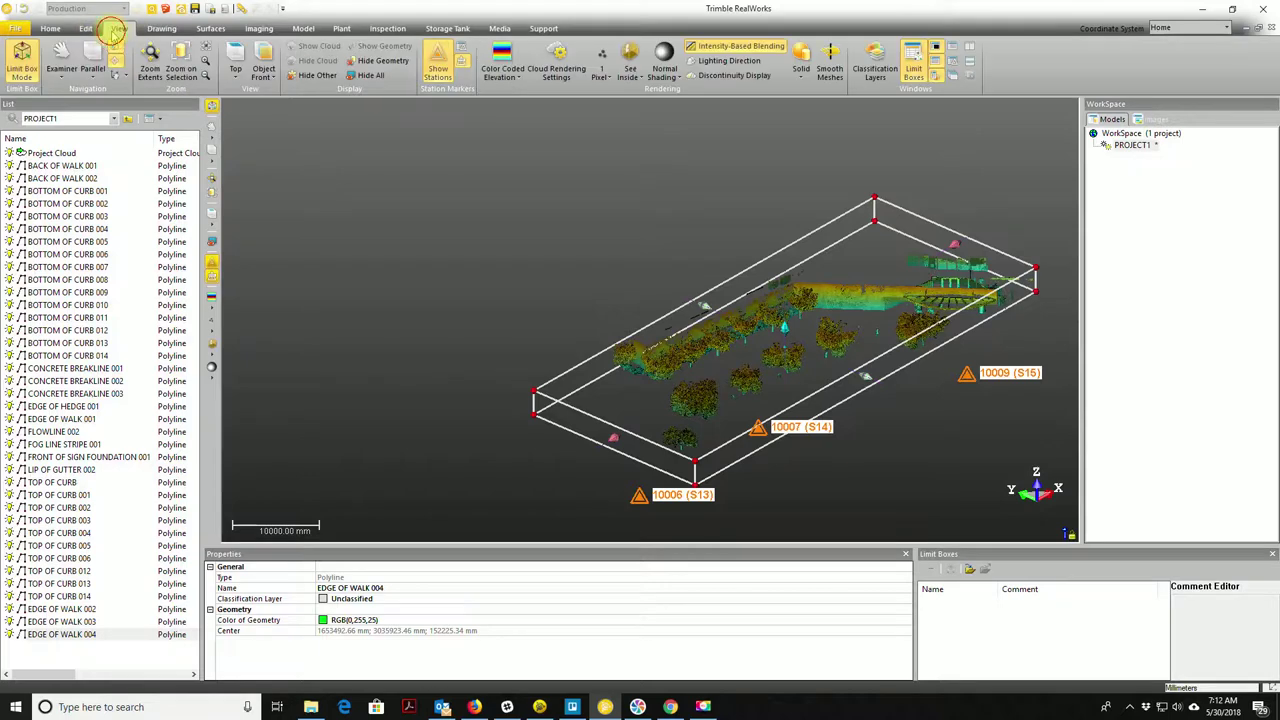
click(93, 76)
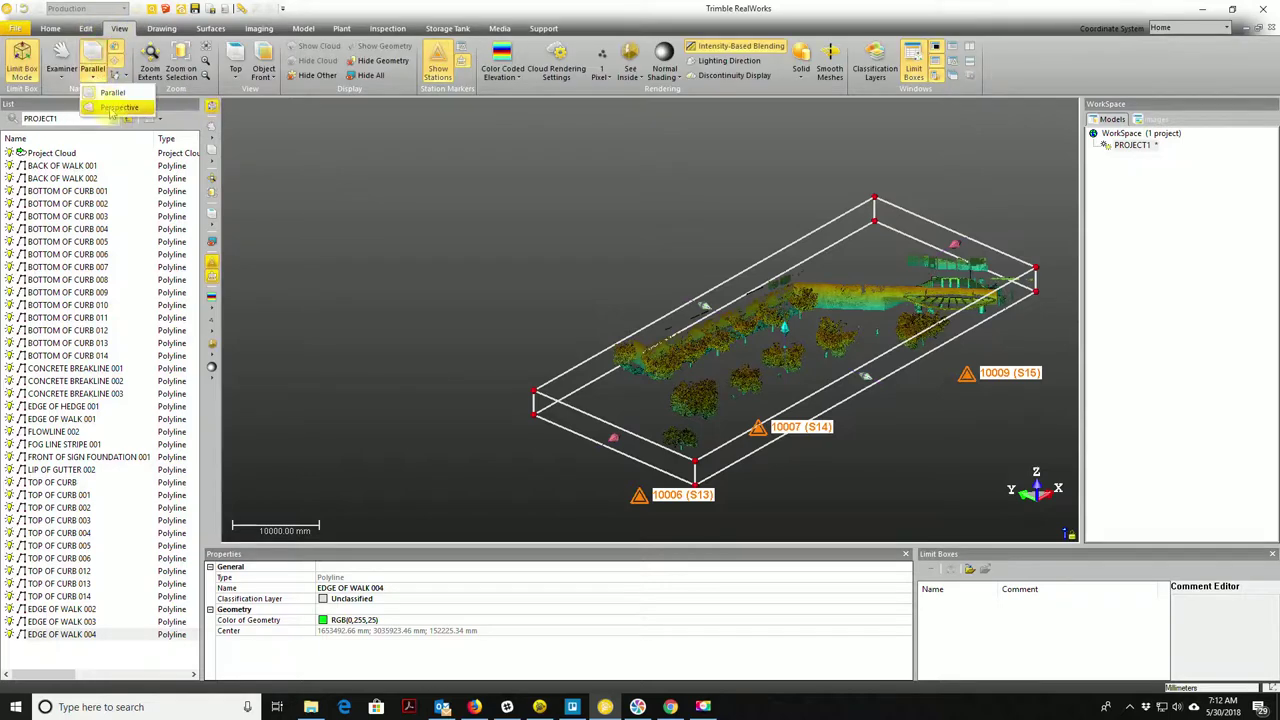
click(114, 107)
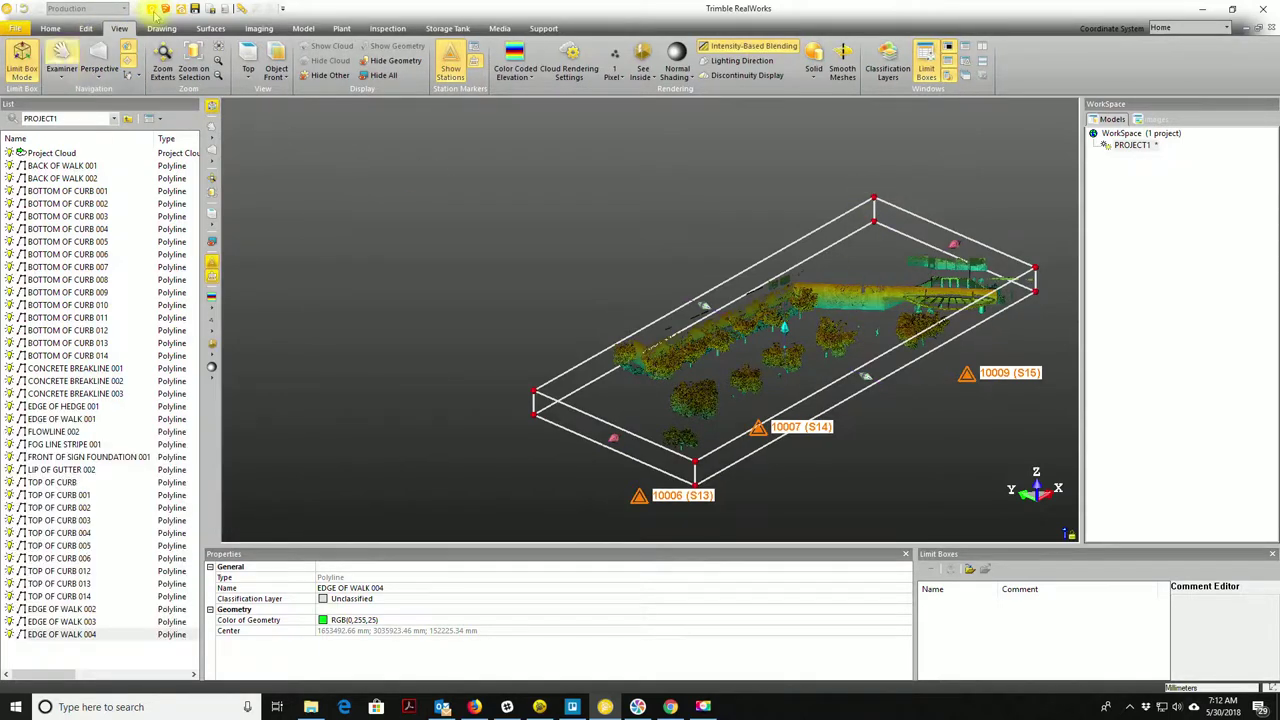
click(102, 80)
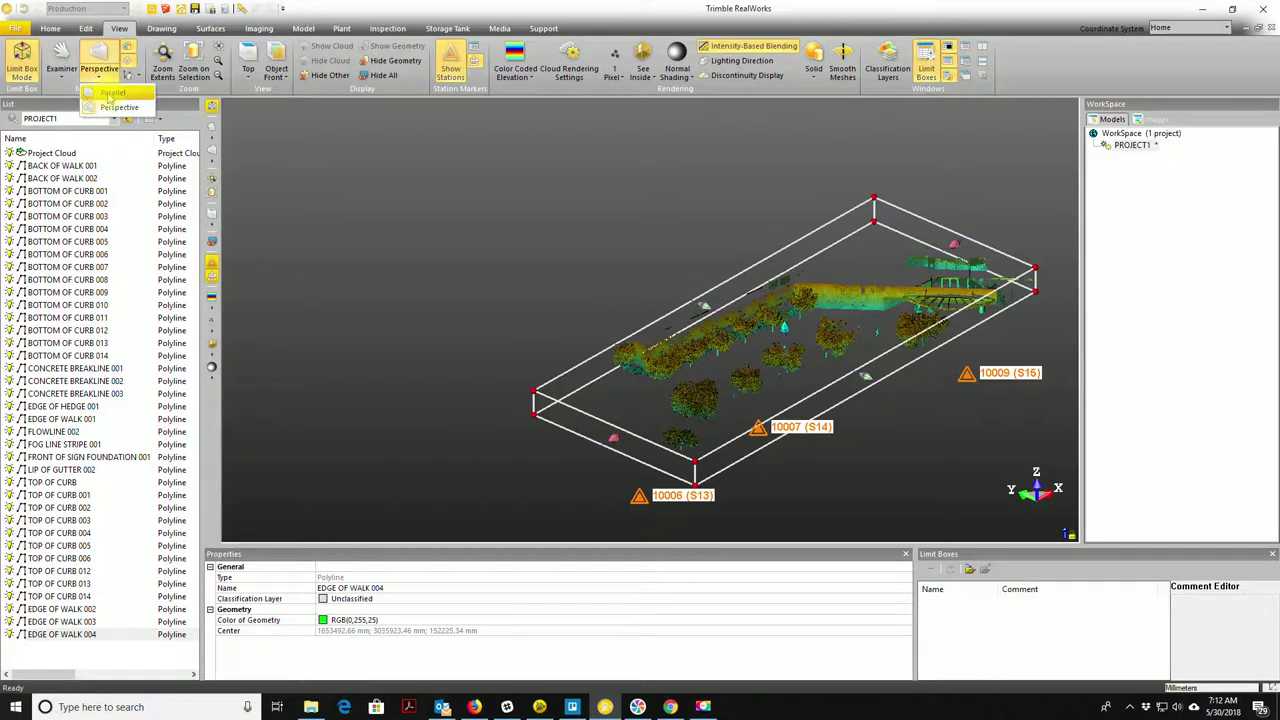
click(110, 93)
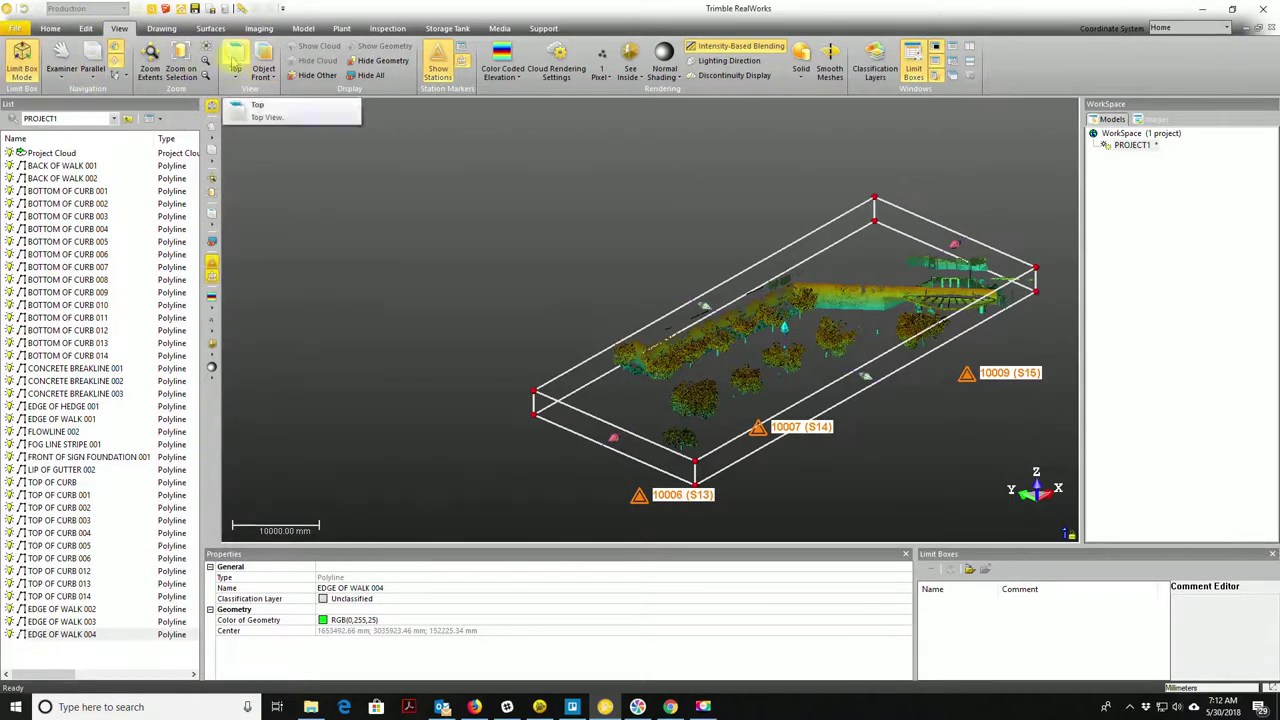
- In top view, start a new polyline where the building's end wall meets the far edge of the limit box
click(234, 62)
scroll(826, 231, down, 2)
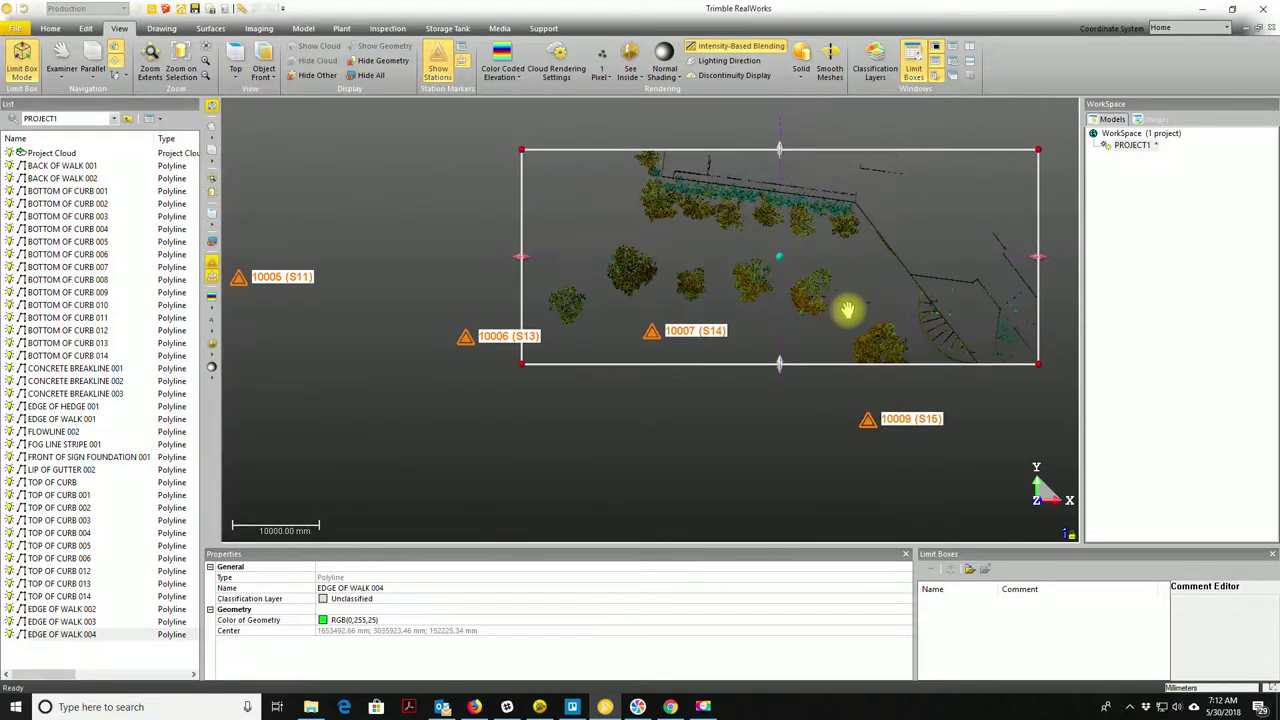
scroll(680, 186, up, 5)
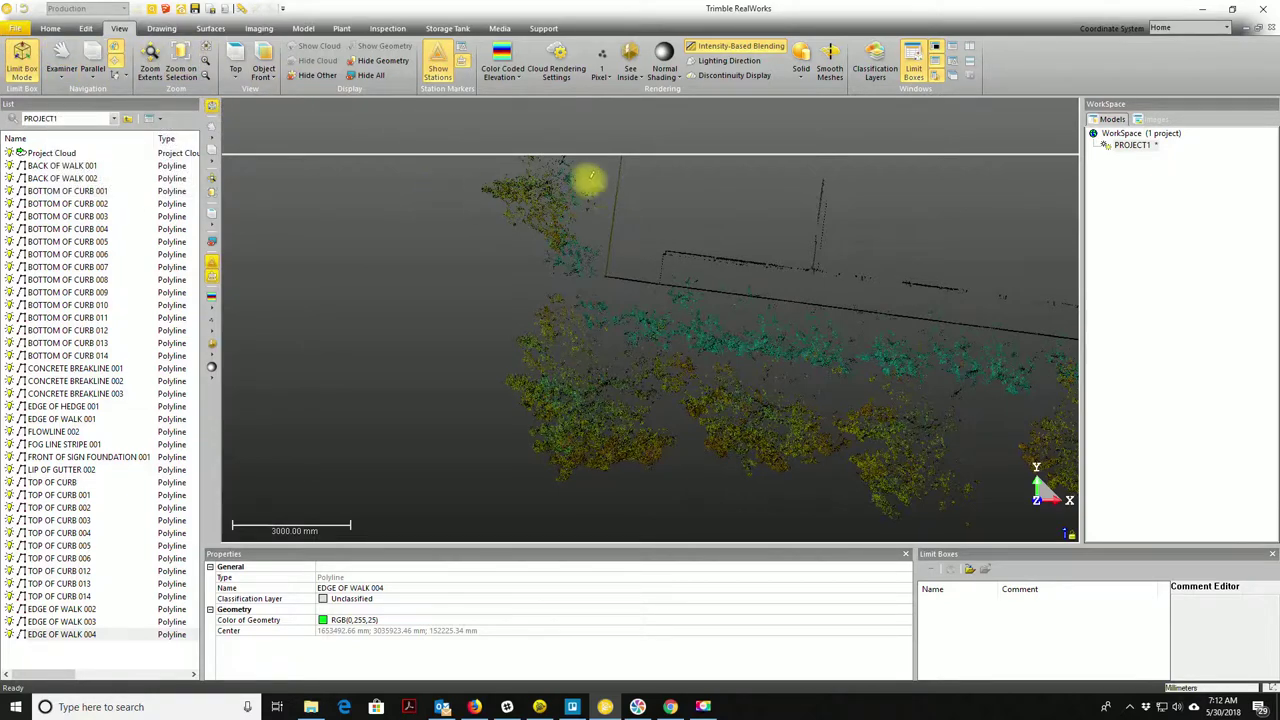
scroll(621, 157, up, 3)
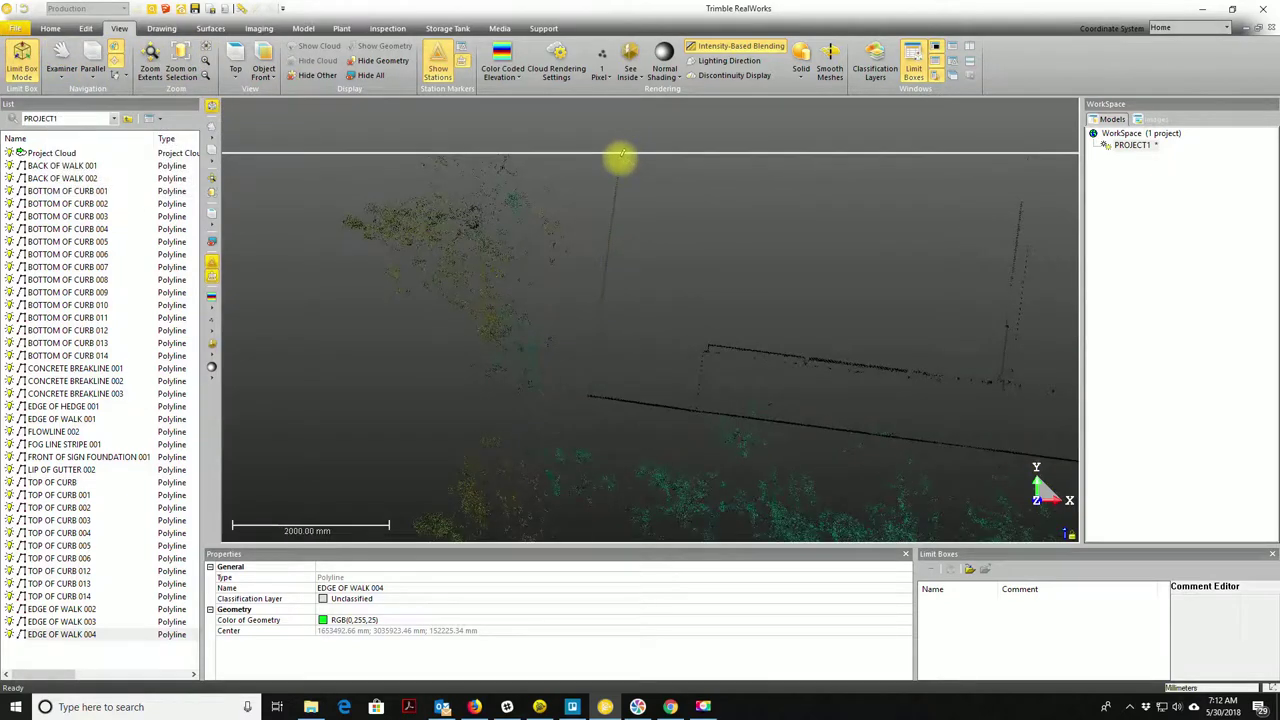
drag(620, 294, 612, 405)
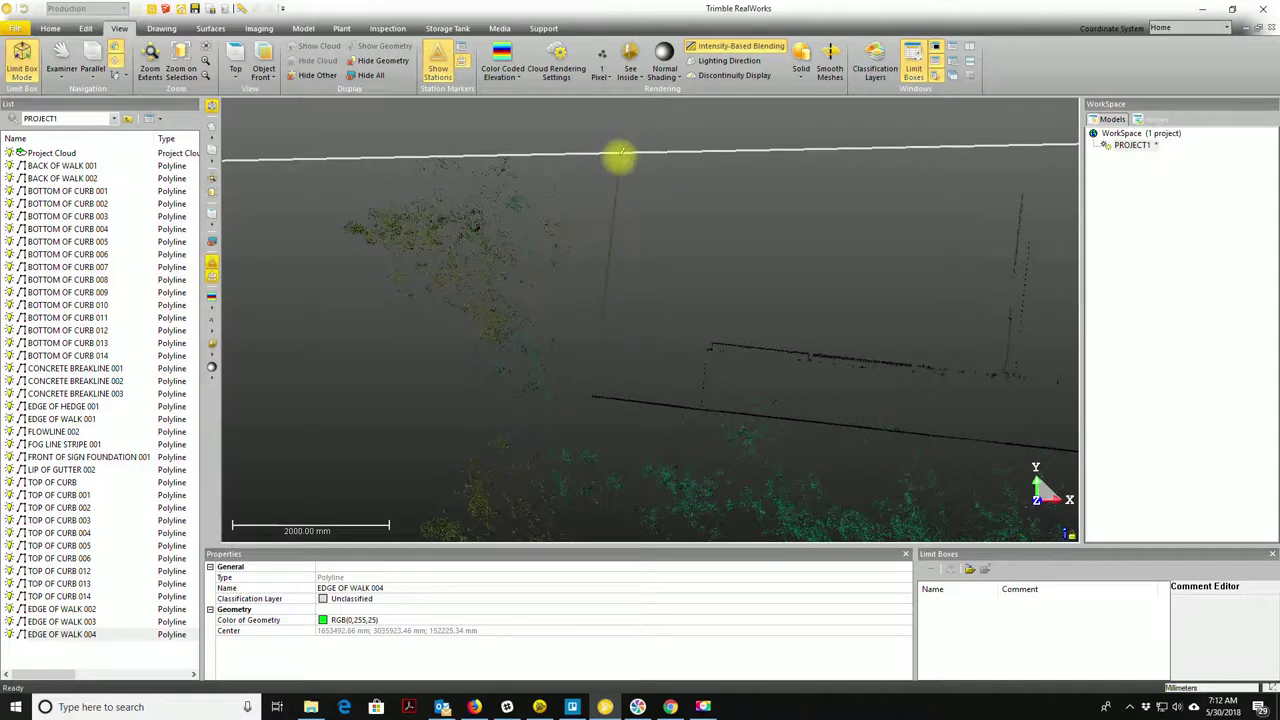
click(619, 156)
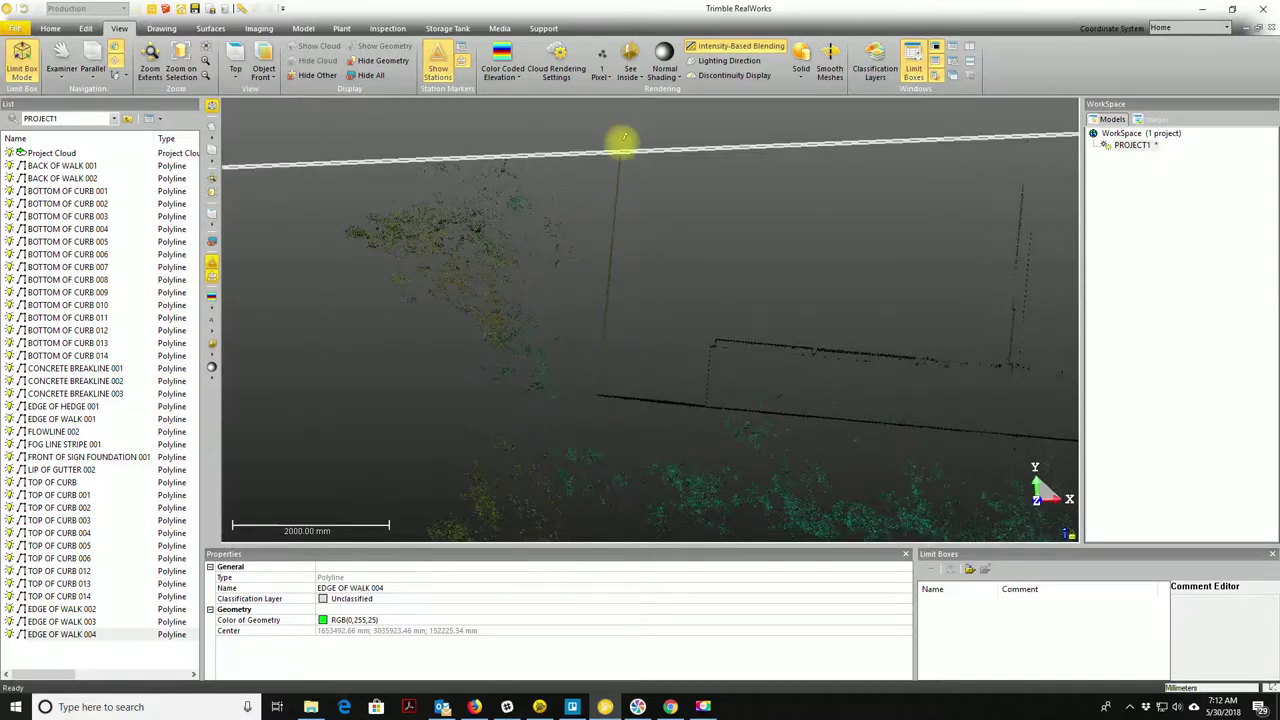
scroll(621, 156, up, 5)
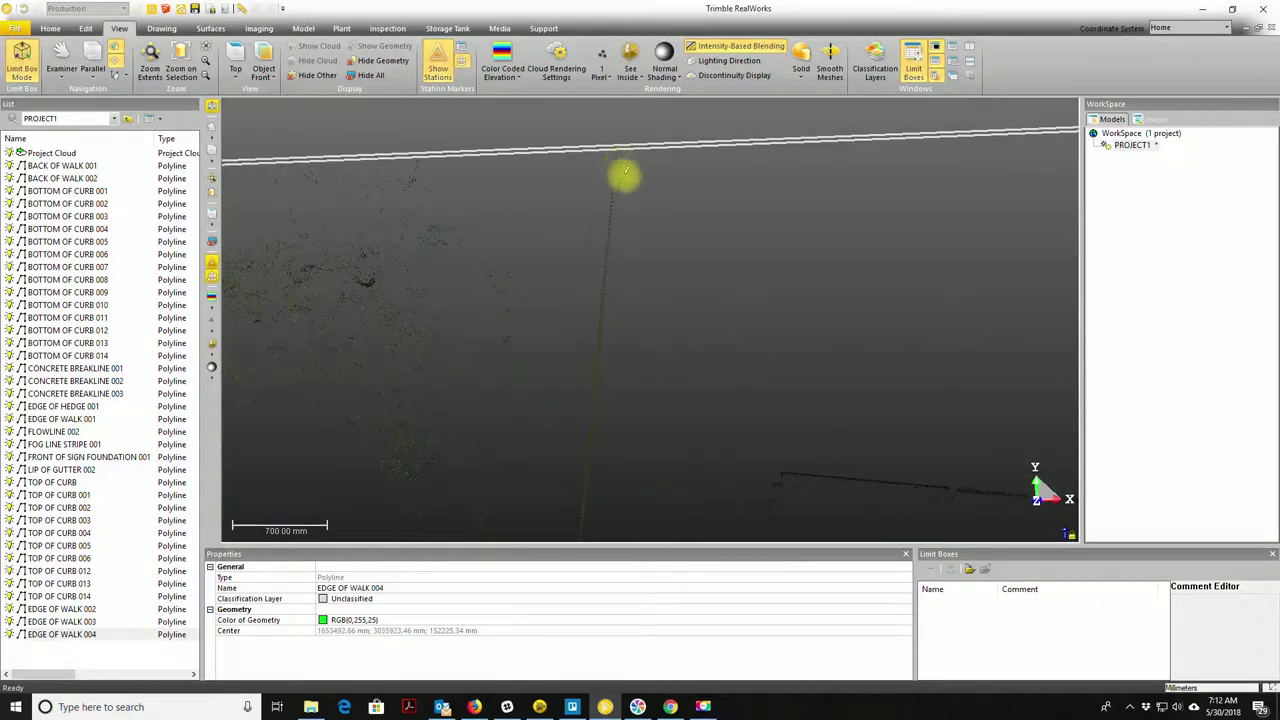
- Extend the polyline along the end wall to the building's outer corner
scroll(618, 305, down, 5)
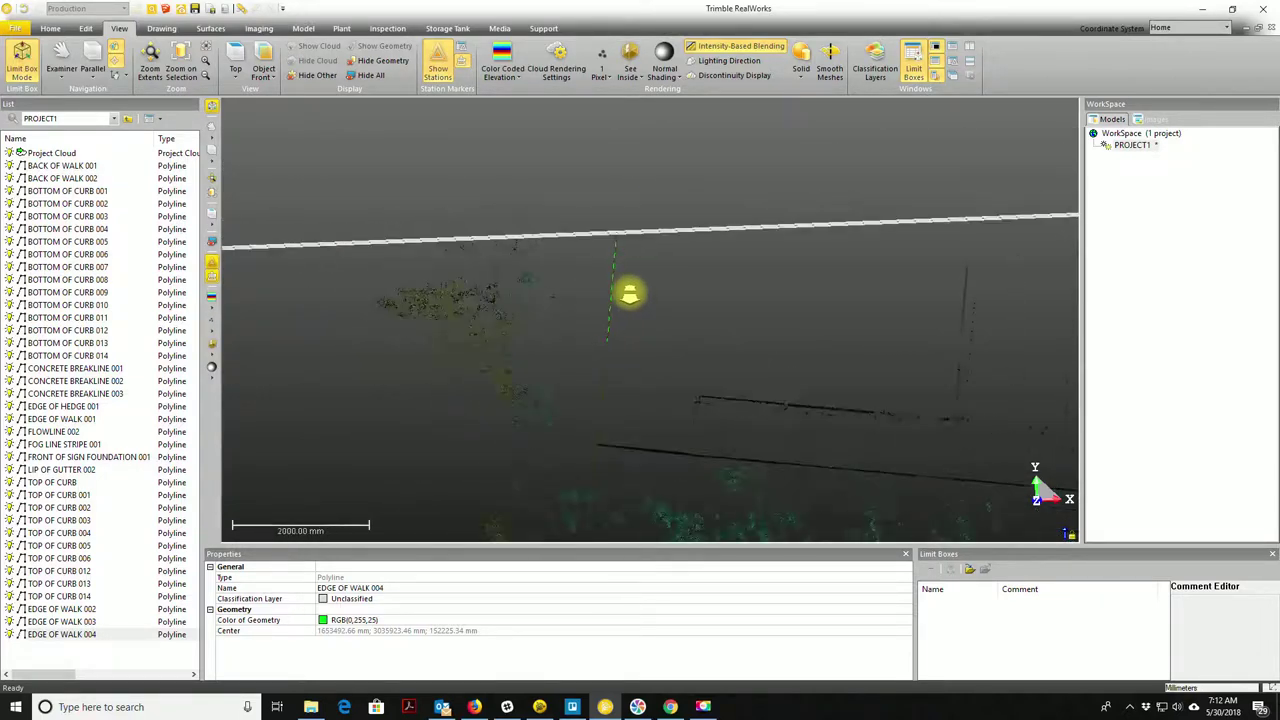
scroll(629, 293, down, 3)
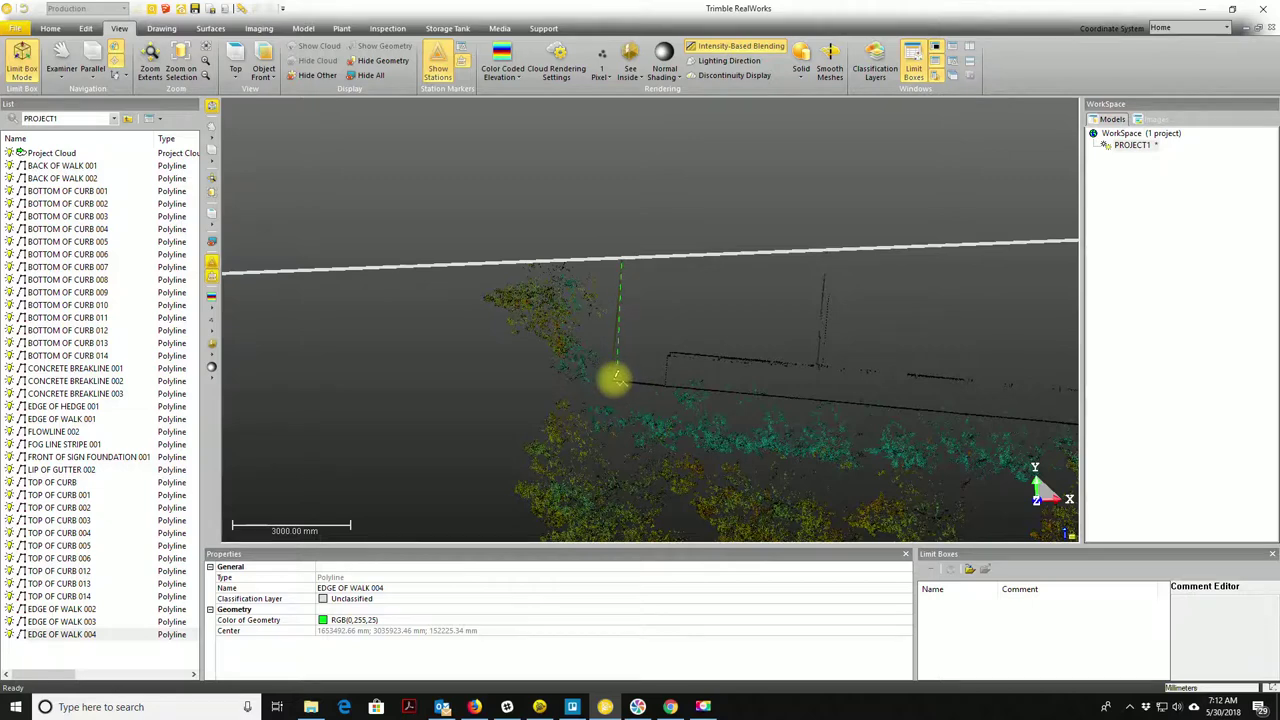
scroll(617, 378, up, 6)
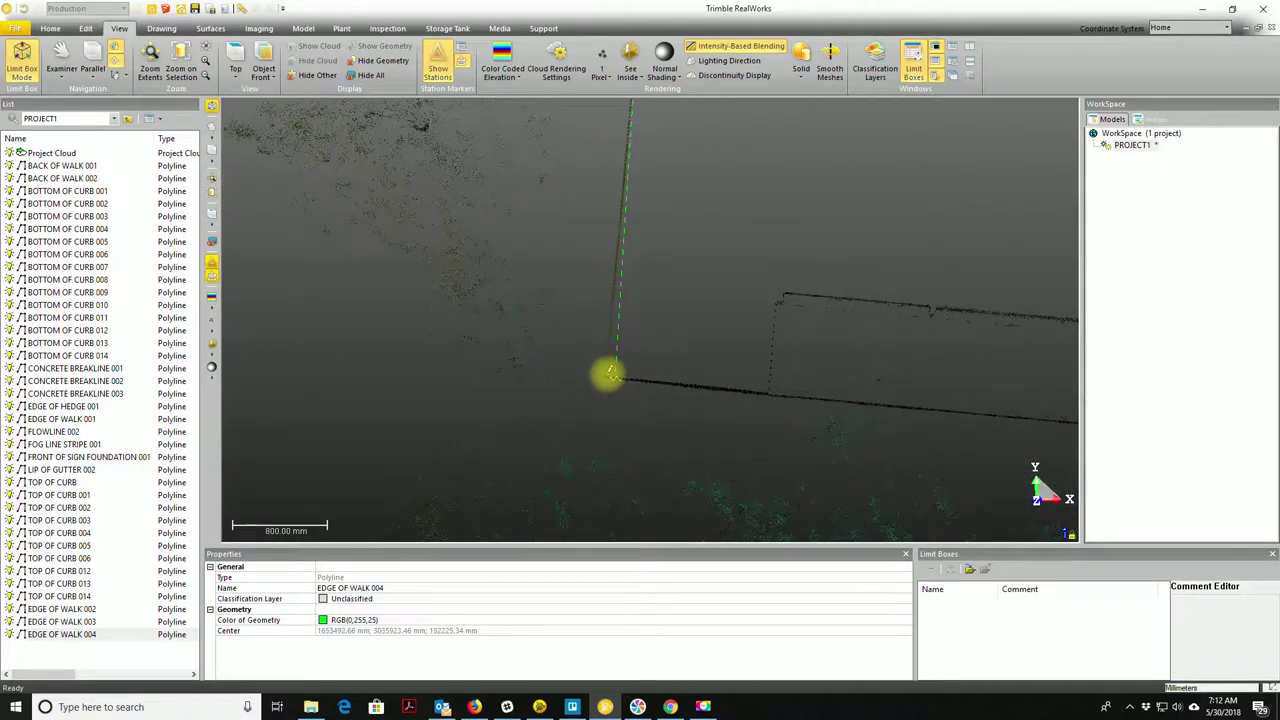
scroll(634, 371, down, 6)
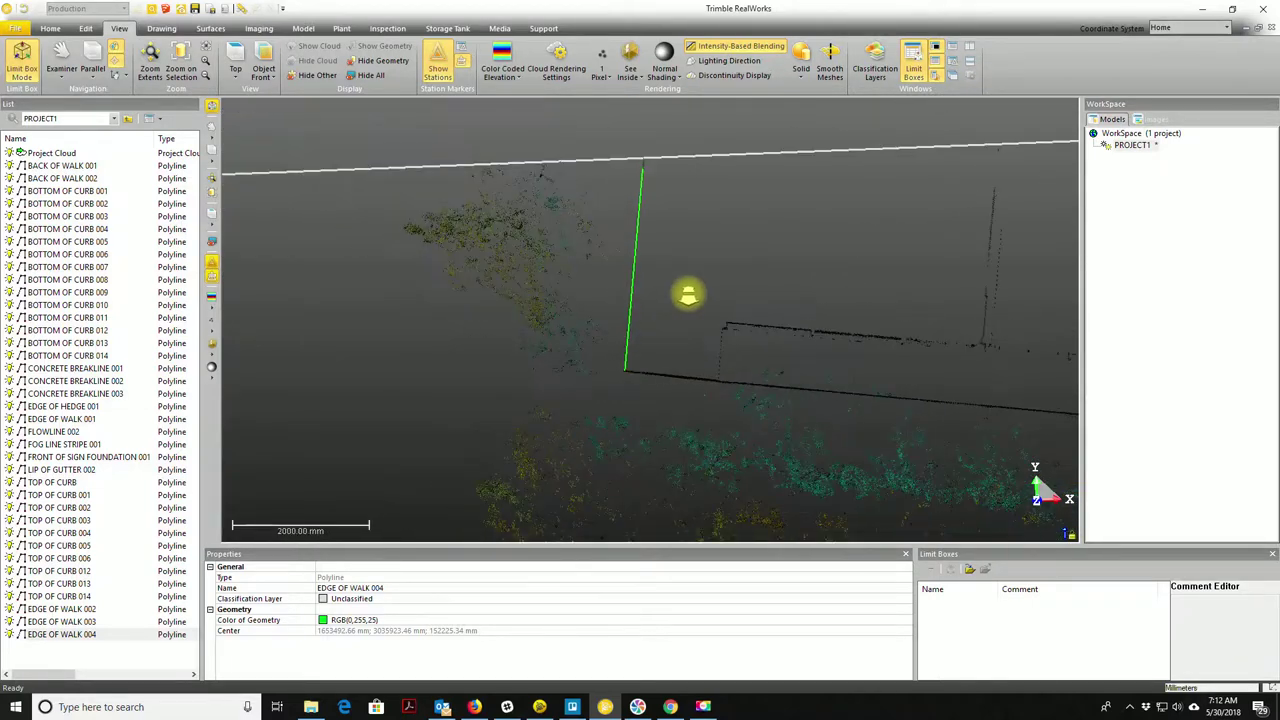
- Continue the polyline along the long front wall to the corner where the wall turns diagonally
drag(968, 356, 789, 327)
scroll(789, 327, up, 5)
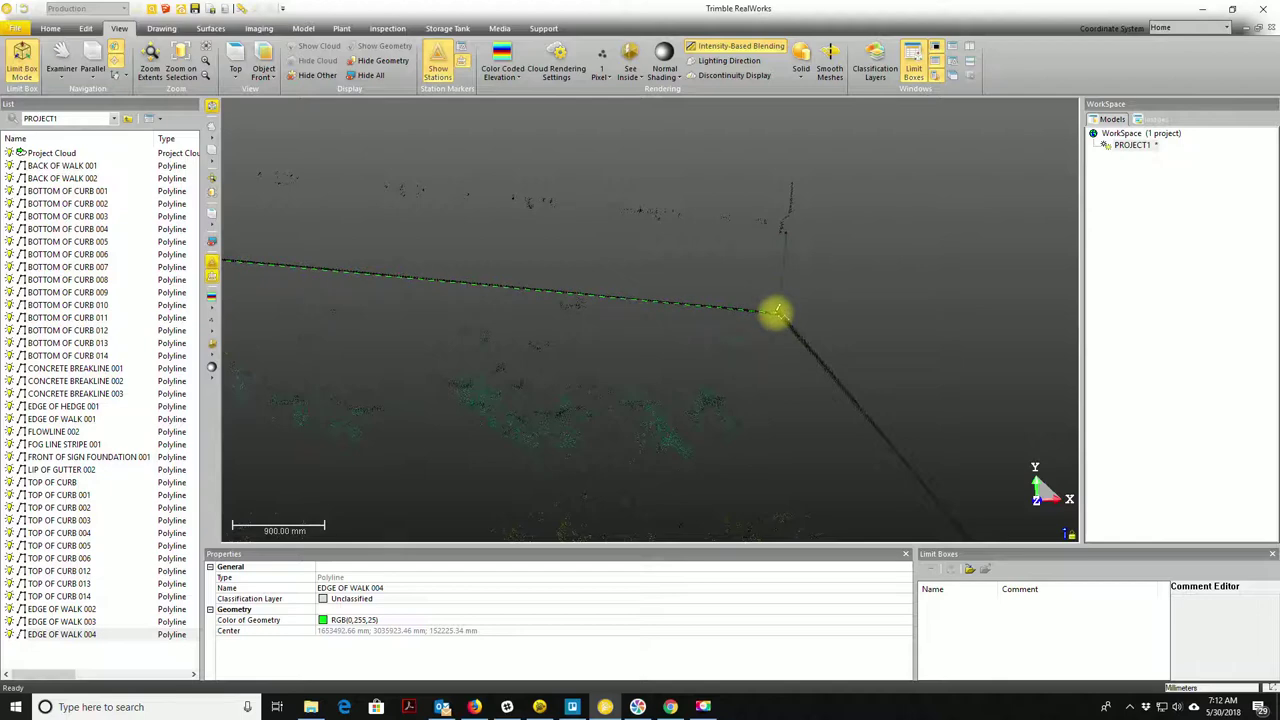
scroll(791, 304, down, 6)
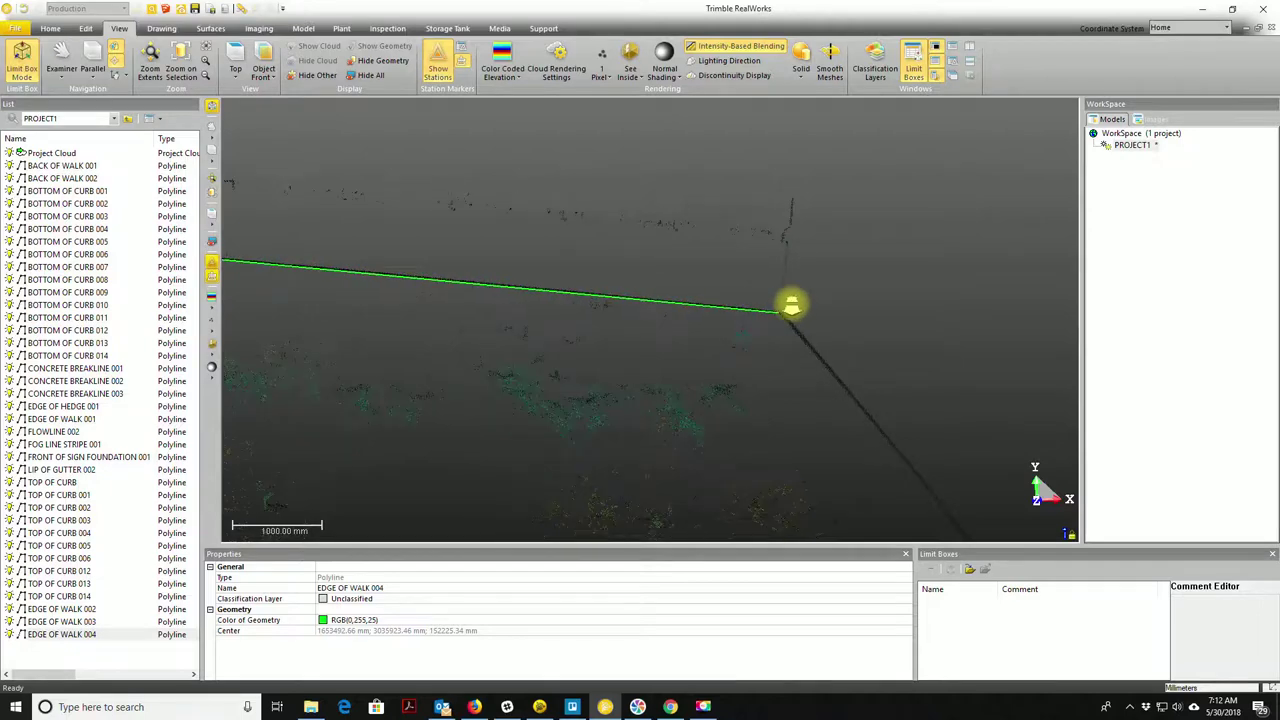
- Extend the polyline along the diagonal wall past the curved canopy to the near limit box edge, and create it
drag(909, 374, 875, 368)
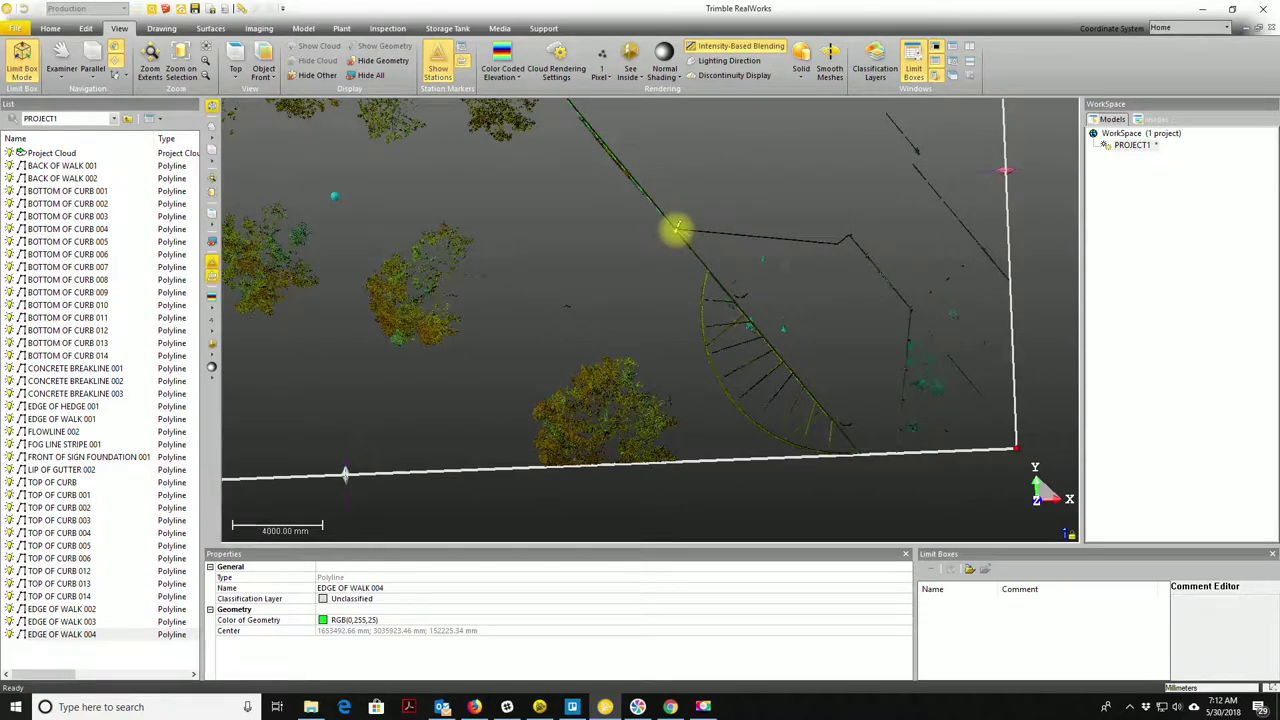
scroll(677, 230, up, 2)
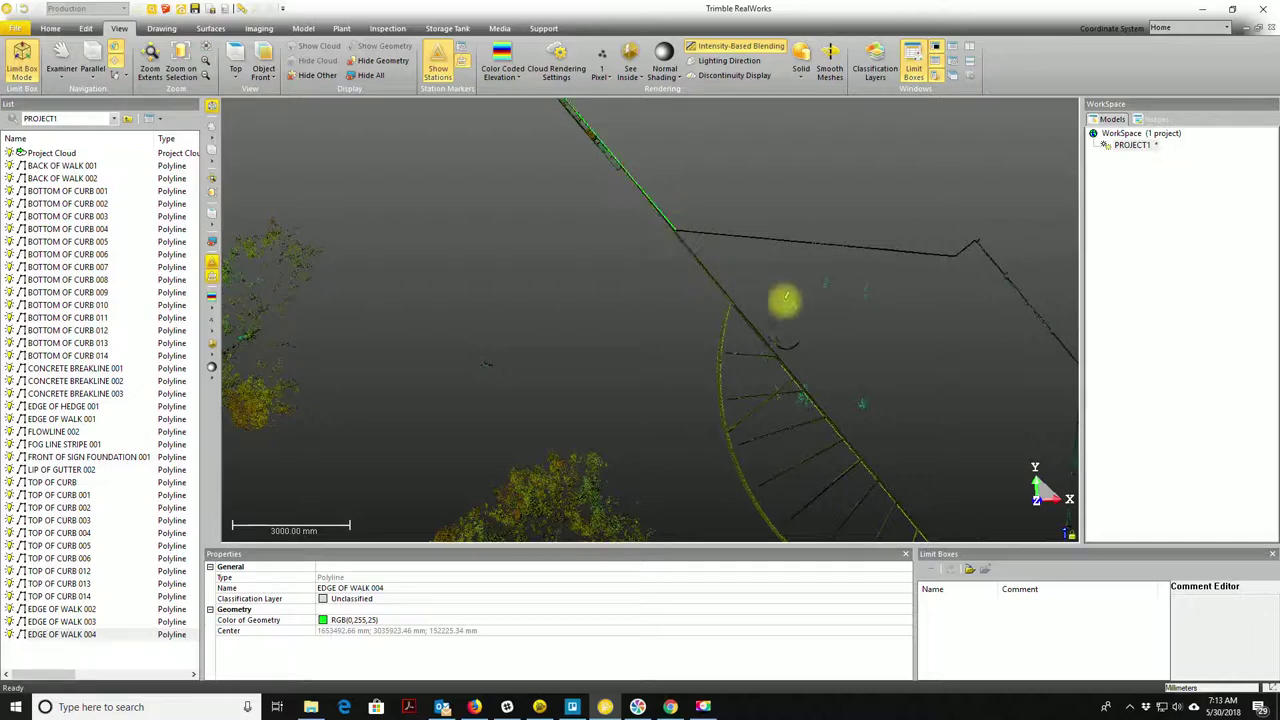
scroll(880, 371, down, 3)
scroll(890, 410, up, 2)
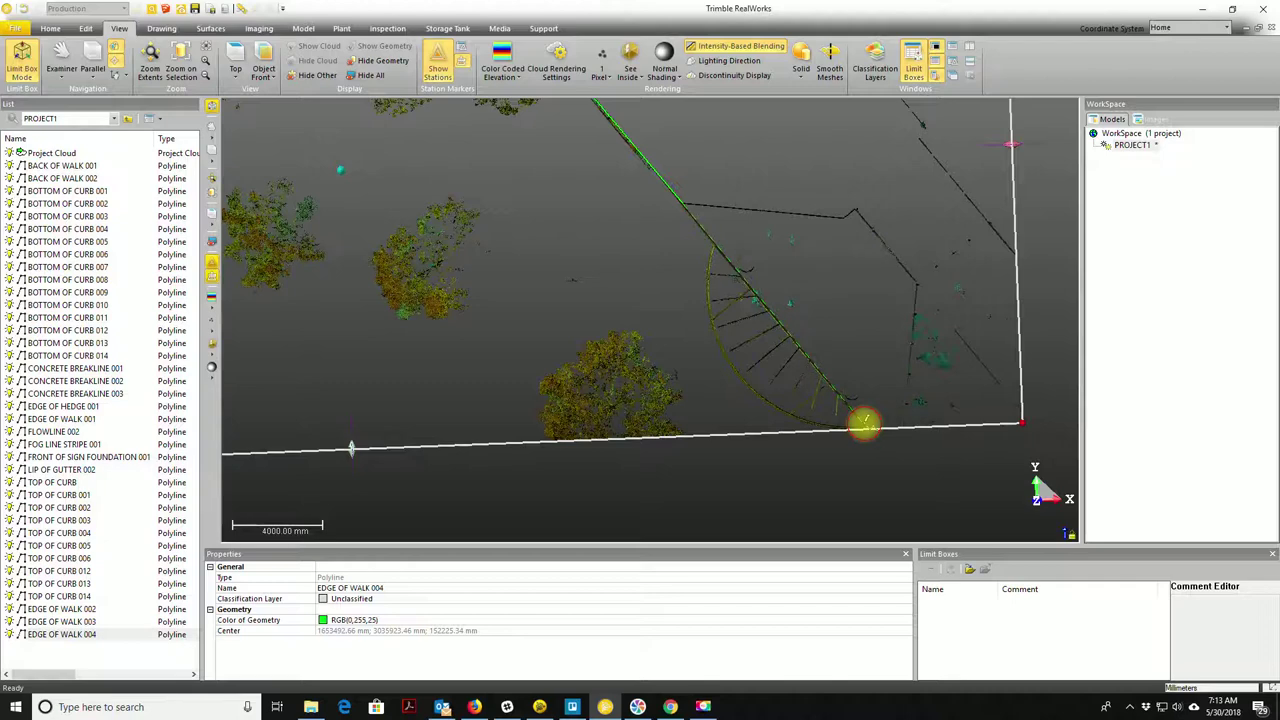
right_click(573, 308)
click(630, 313)
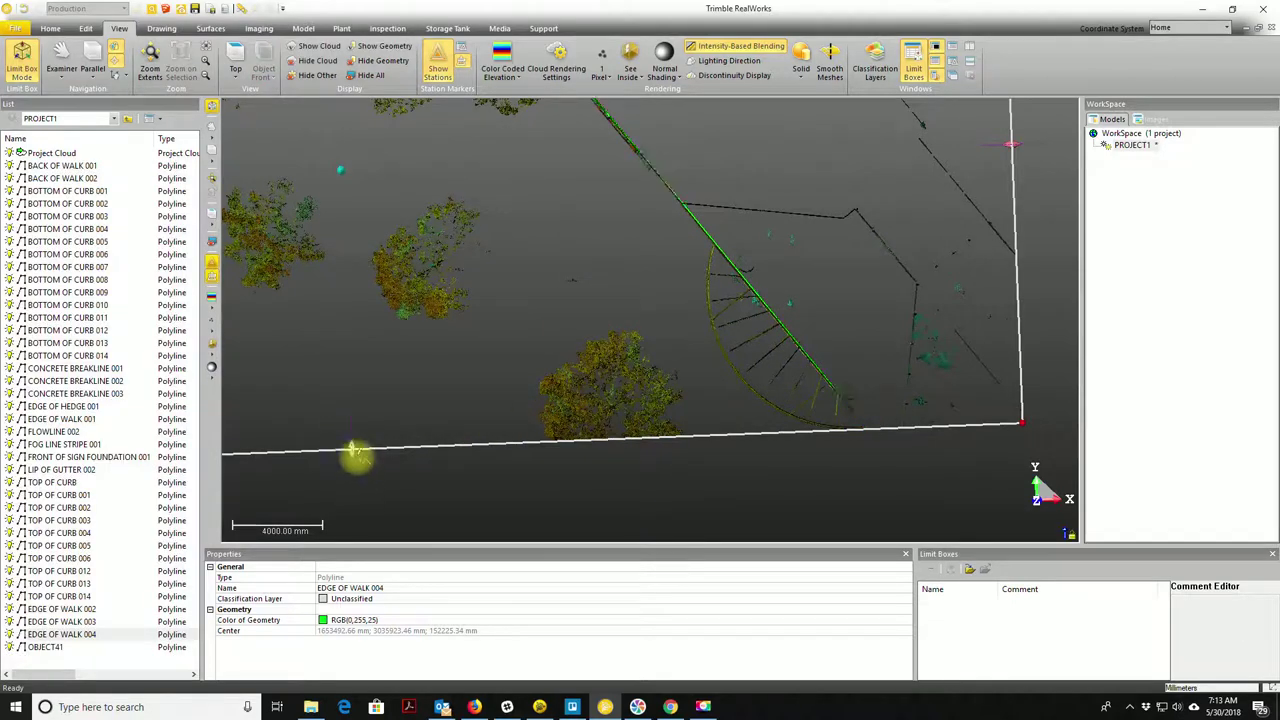
- Extend the limit box on the parking lot side beyond the row of trees to reveal the rest of the building wall
drag(352, 455, 371, 563)
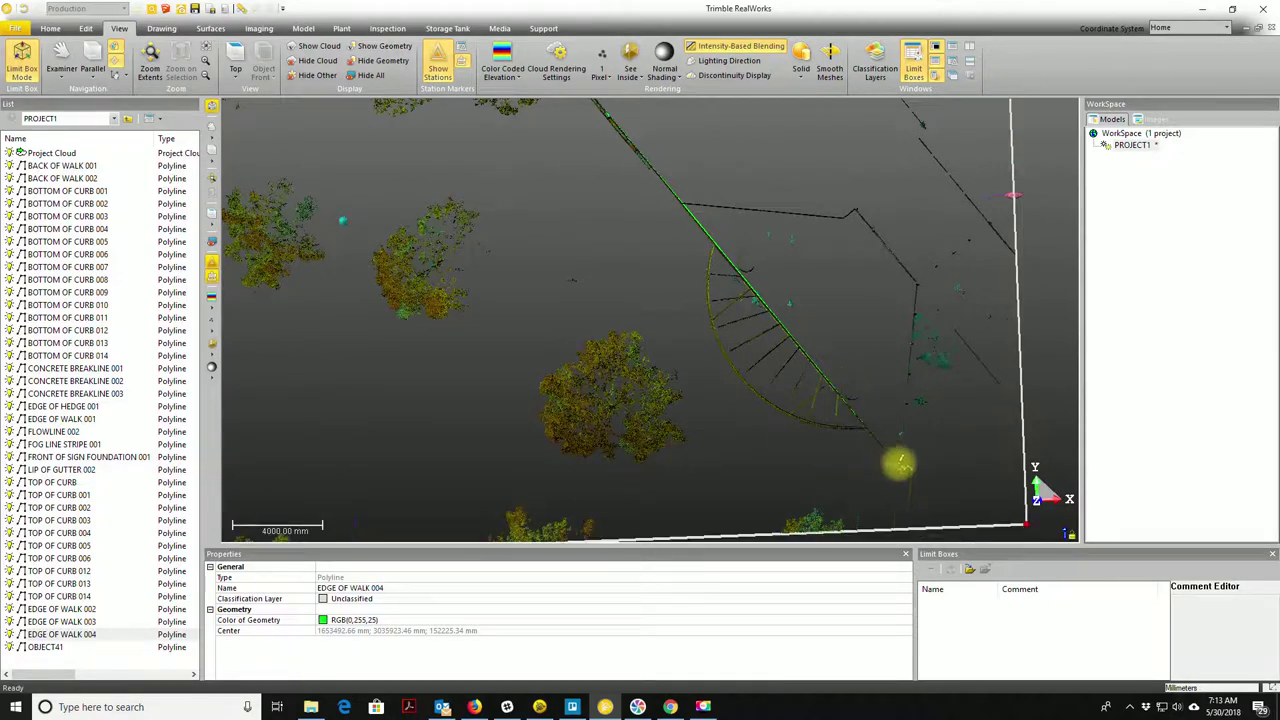
scroll(915, 250, down, 5)
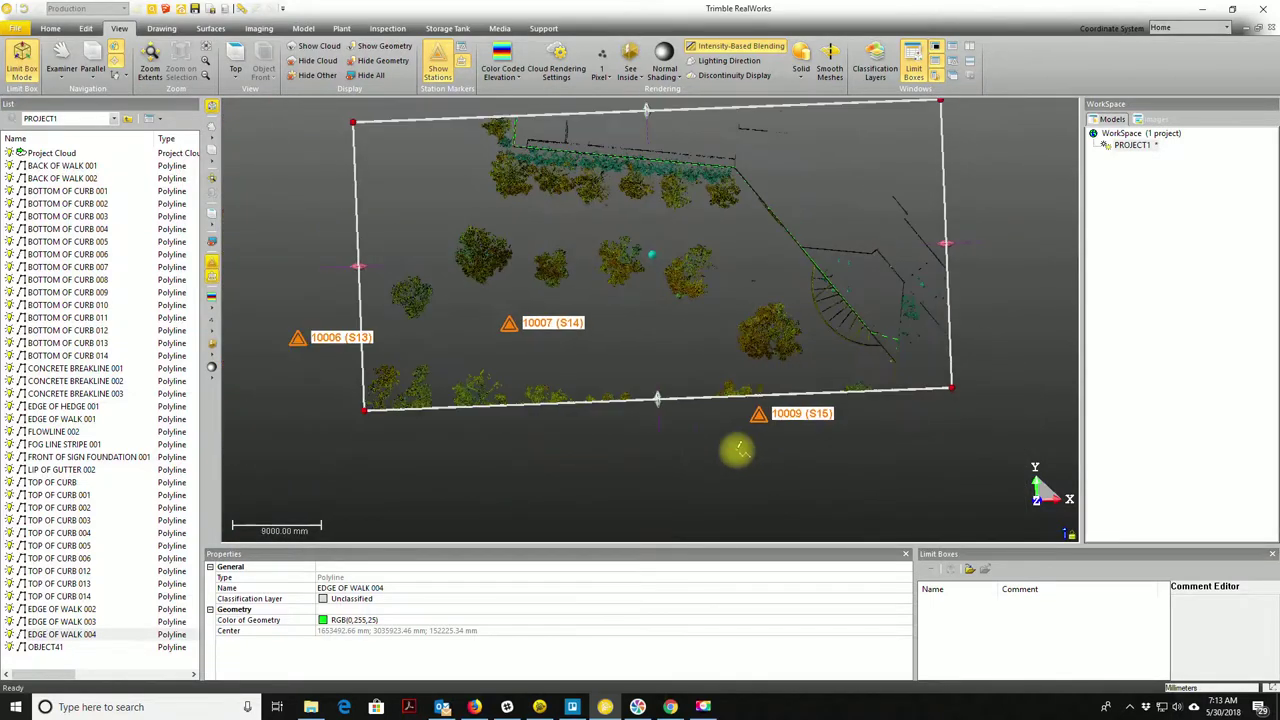
drag(658, 404, 714, 534)
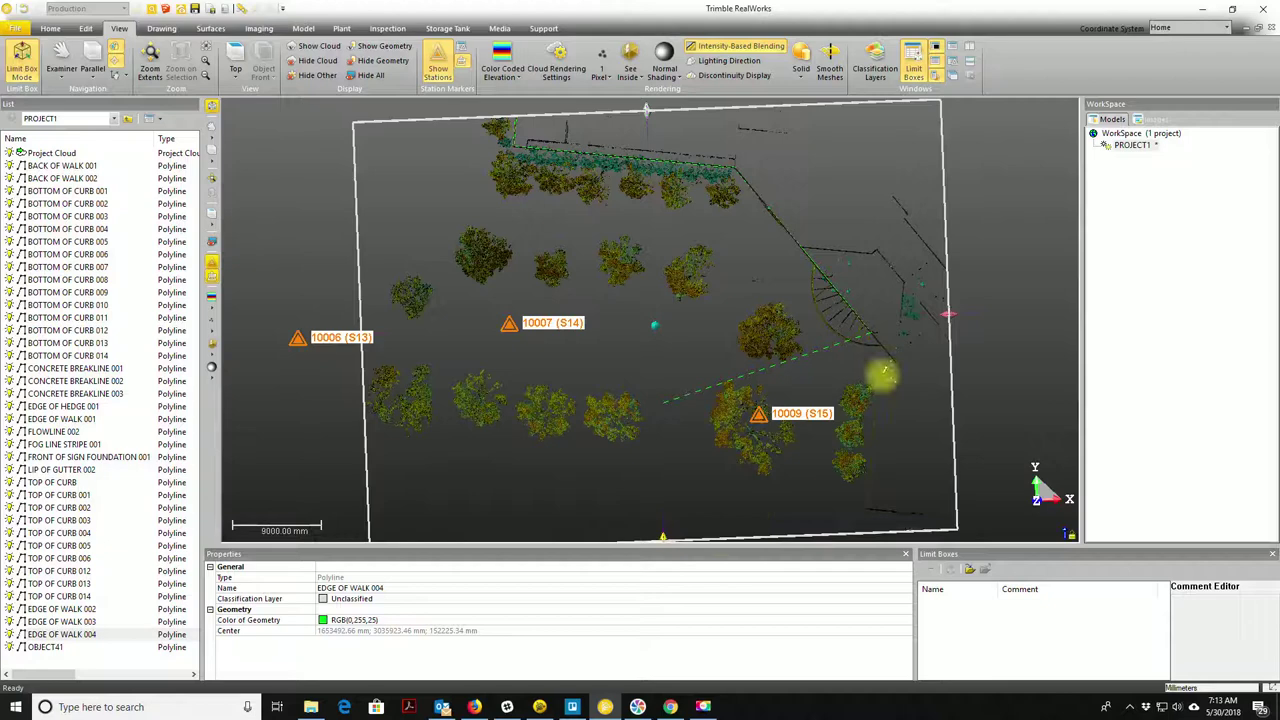
- Draw a second polyline from the end of the first wall line around the corner and along the return wall, and create it
scroll(910, 445, up, 2)
scroll(899, 460, up, 2)
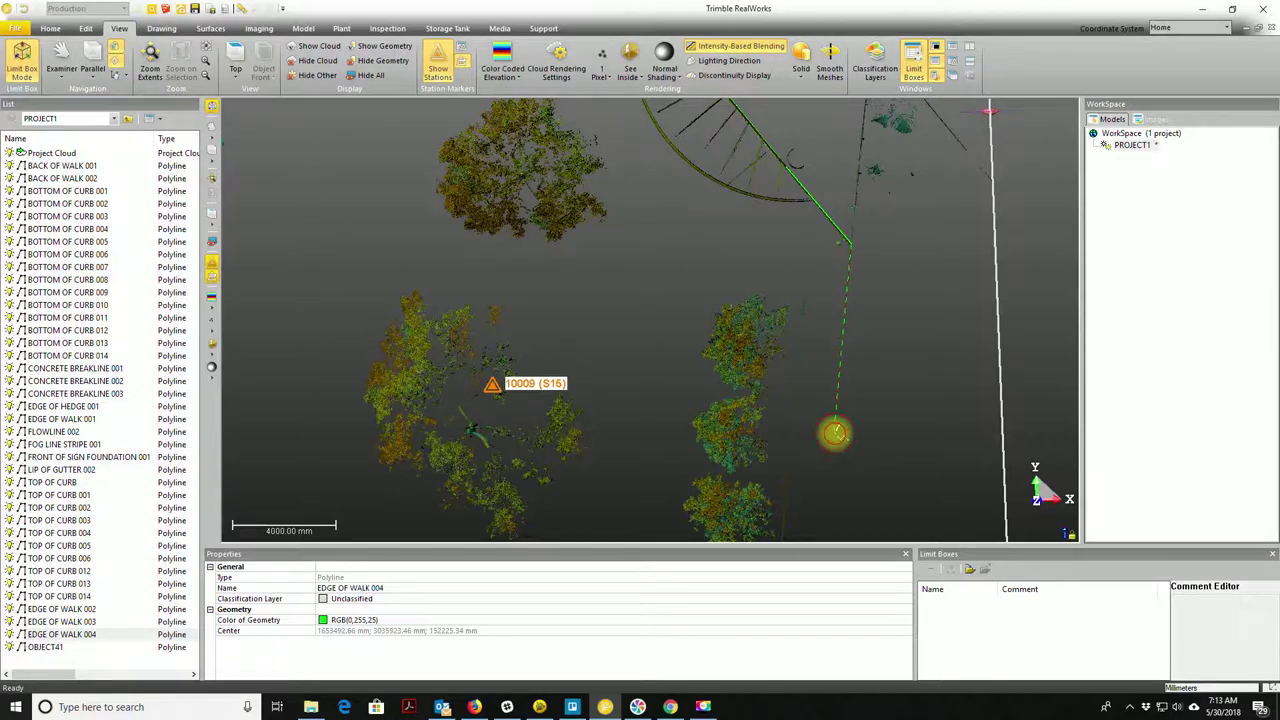
right_click(708, 214)
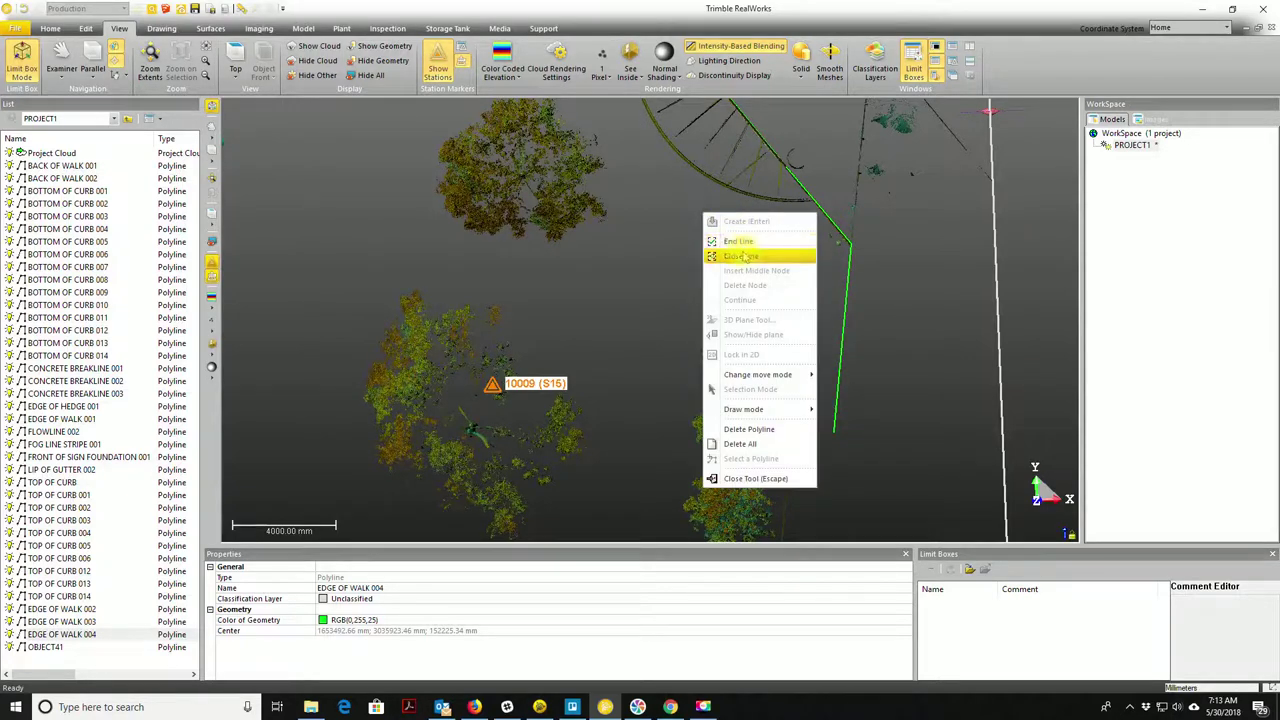
key(Escape)
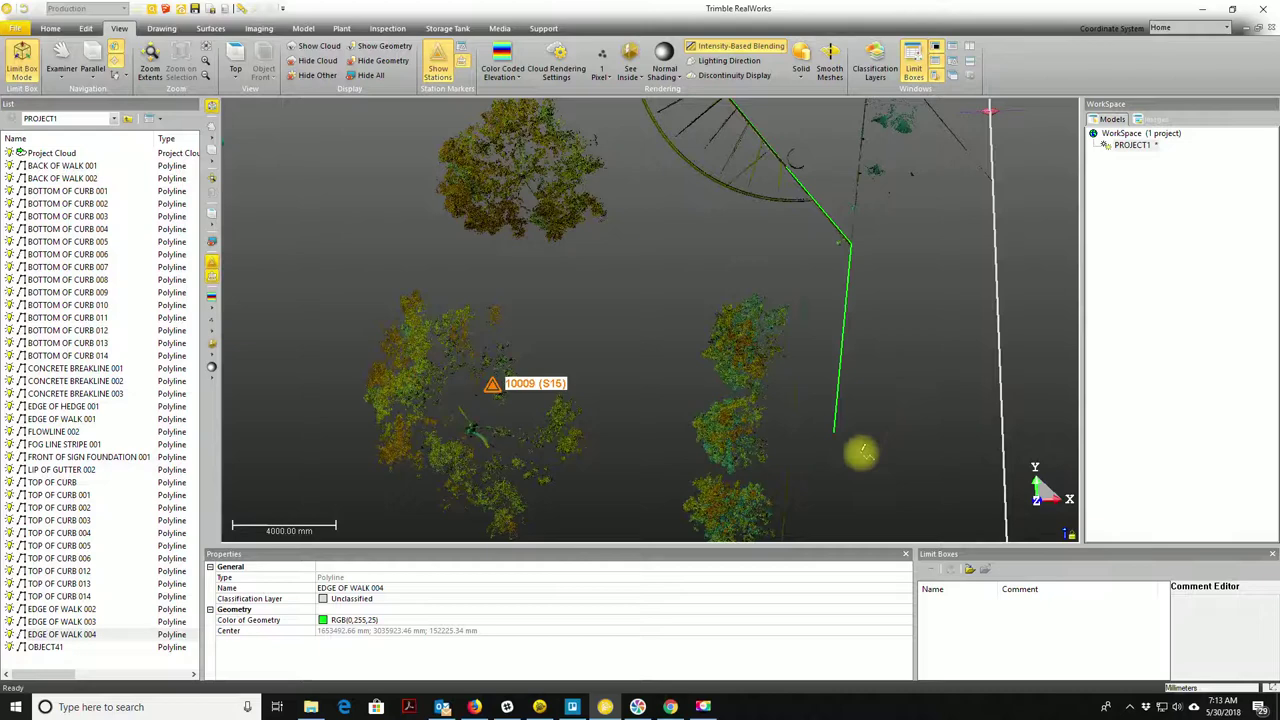
click(835, 432)
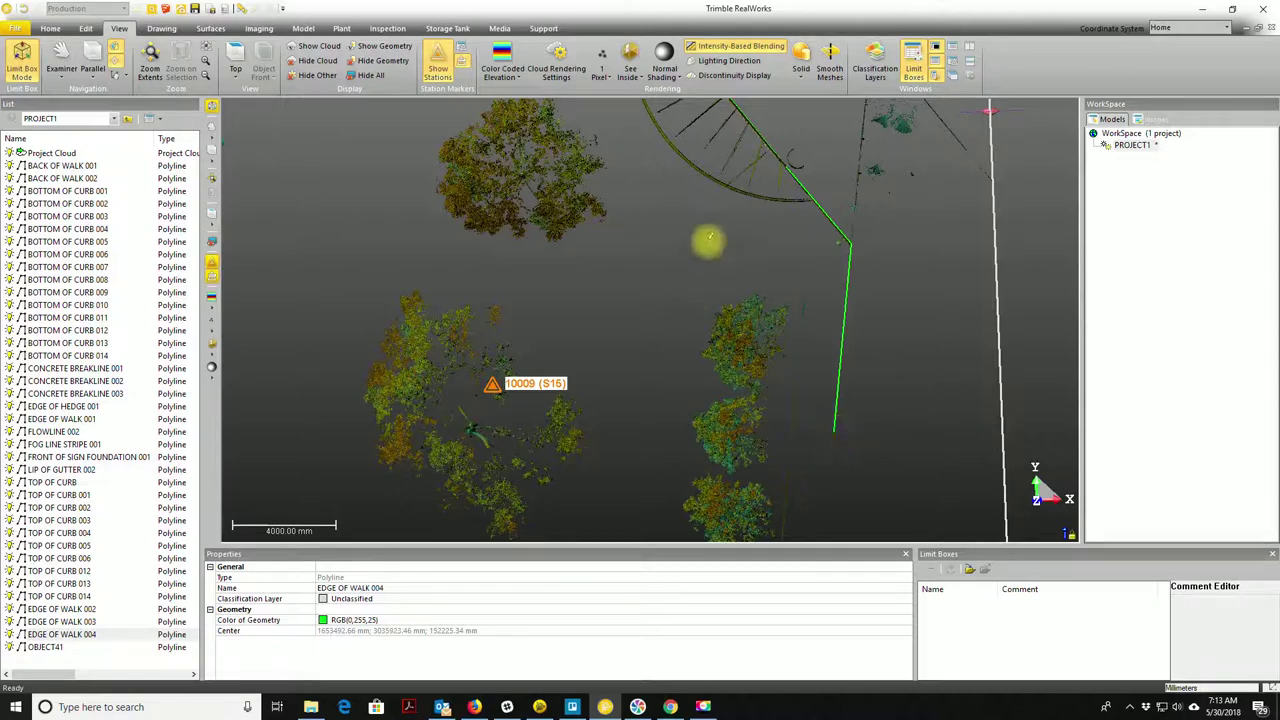
right_click(697, 275)
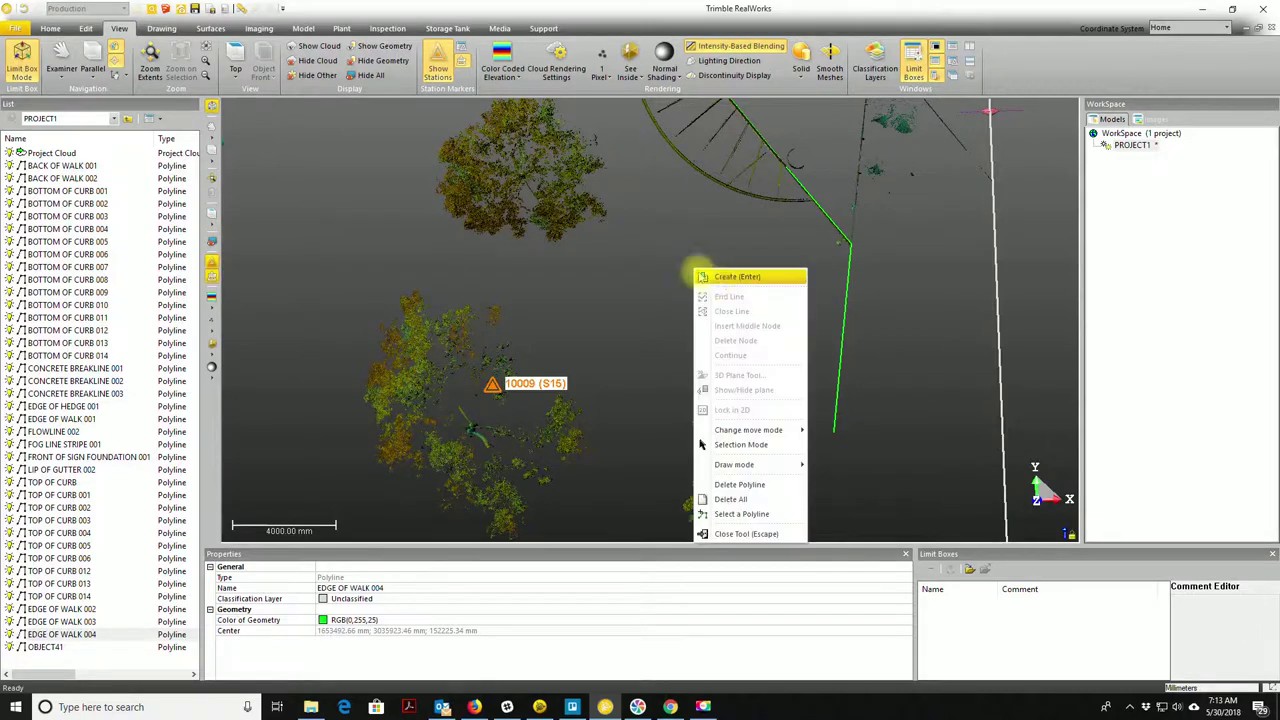
click(722, 277)
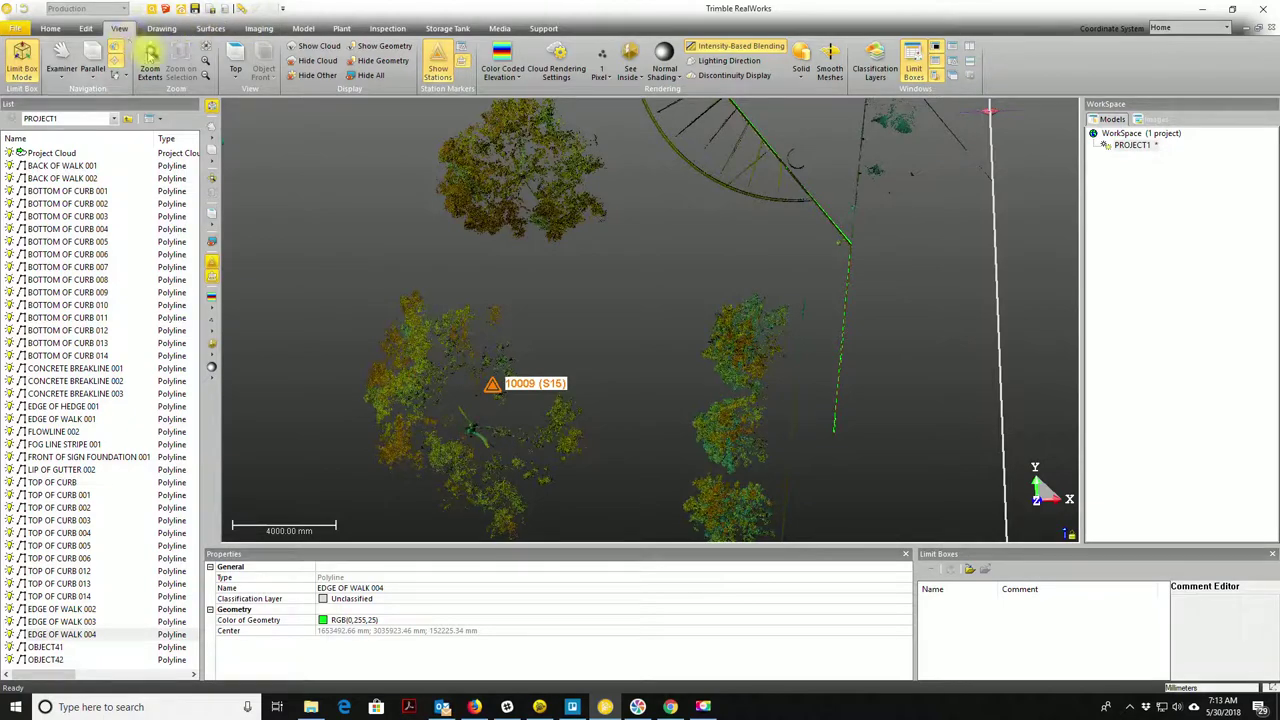
- Increase the limit box's vertical extent to include the low wall beside the trees and its far corner
drag(880, 424, 934, 403)
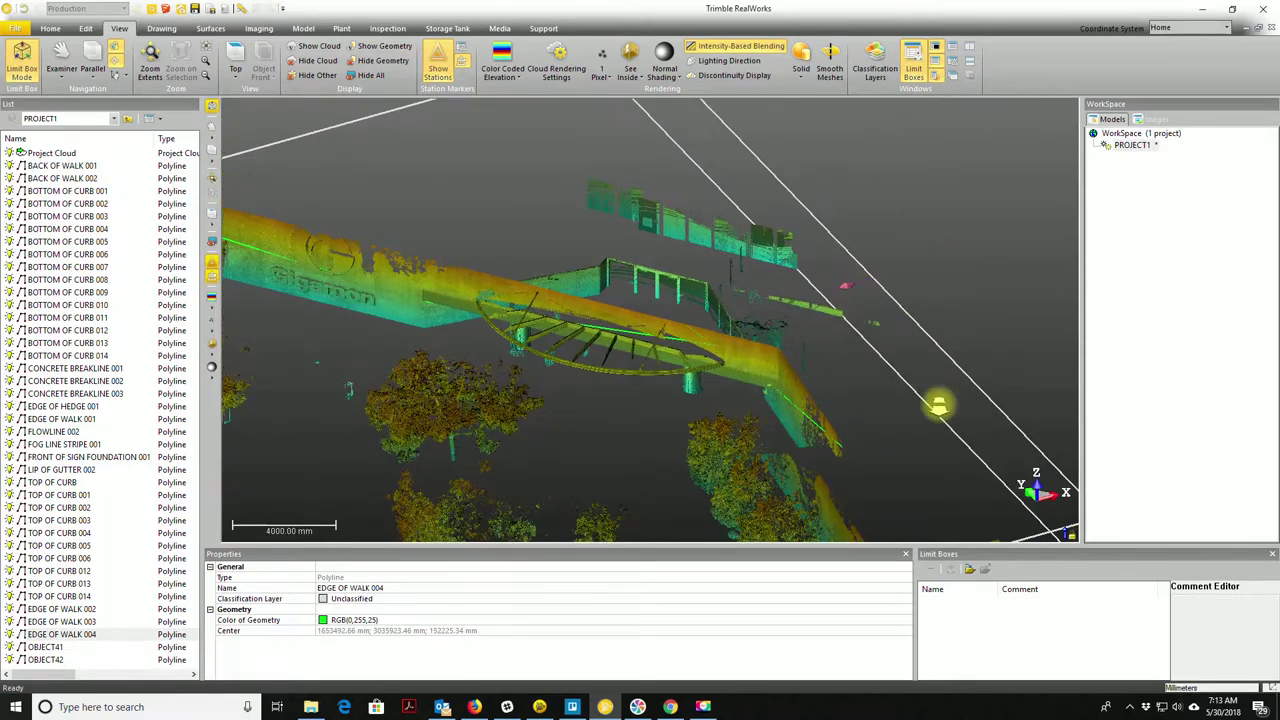
scroll(903, 357, down, 6)
scroll(876, 462, up, 5)
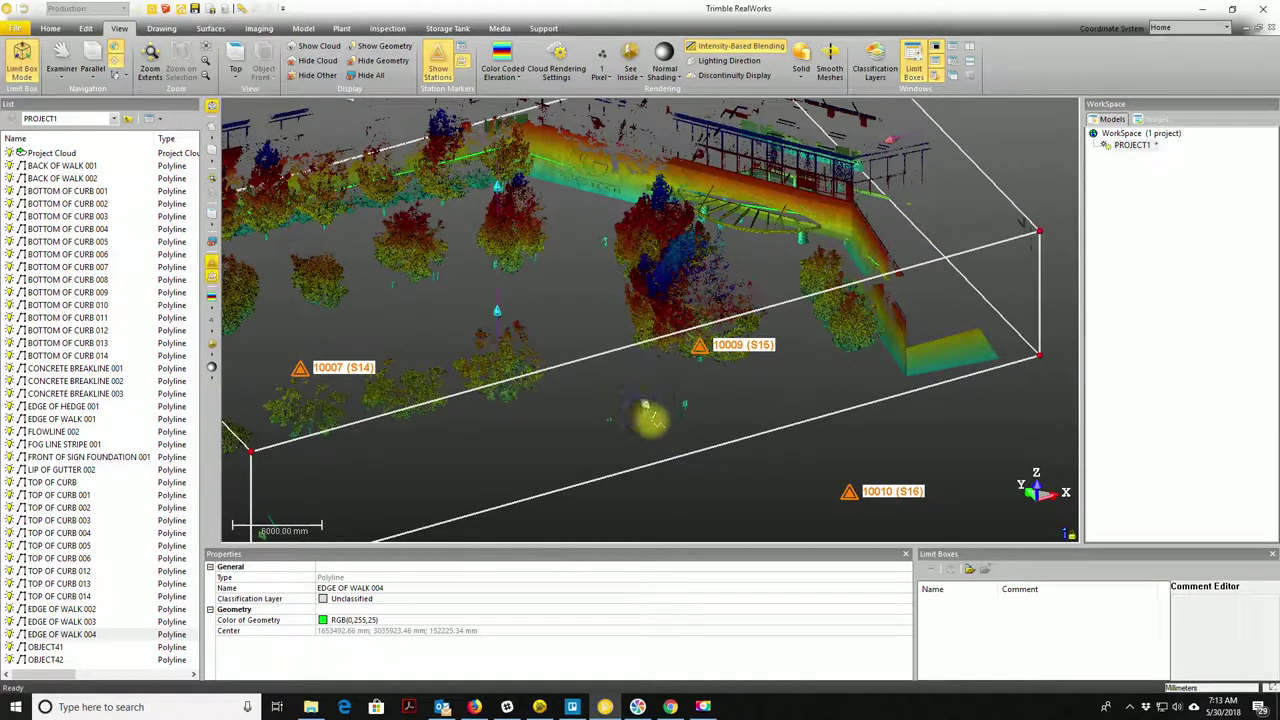
middle_drag(895, 362, 712, 296)
mouse_move(712, 296)
mouse_down()
mouse_move(709, 343)
mouse_move(651, 271)
mouse_up()
scroll(551, 234, up, 2)
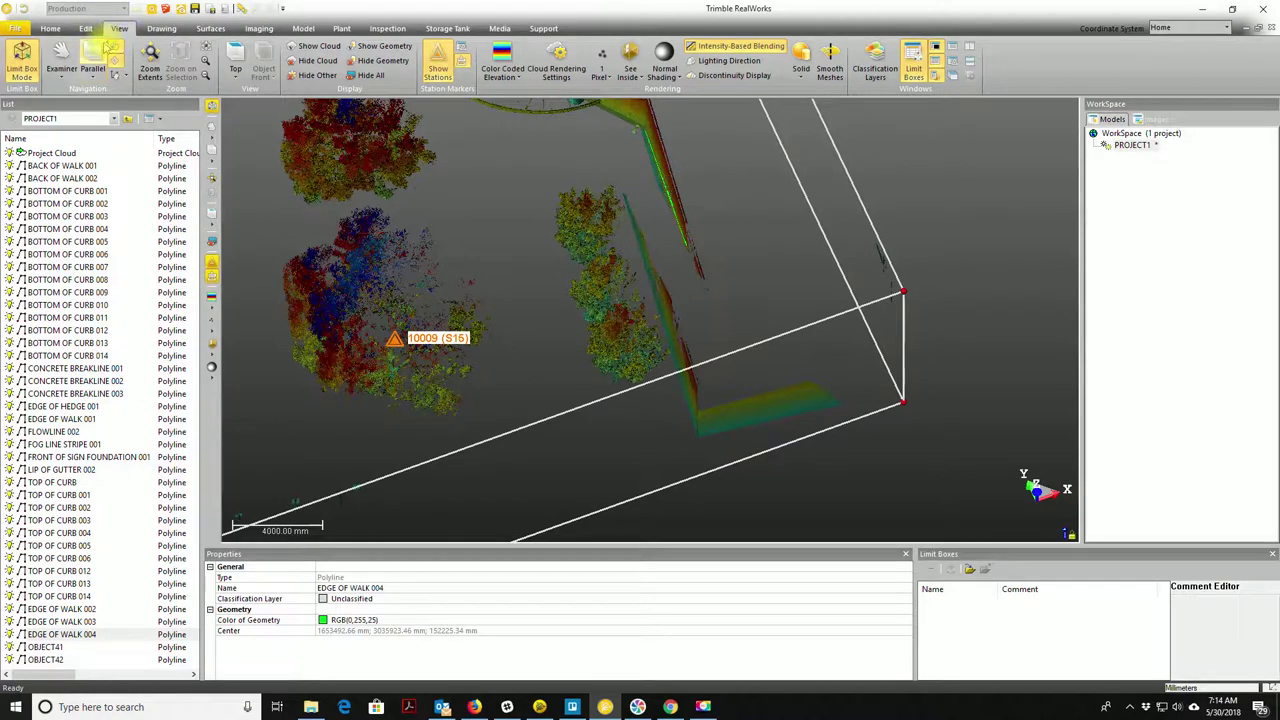
- In top view, draw a third polyline along the low wall beside the trees and around its corner, and create it
click(235, 60)
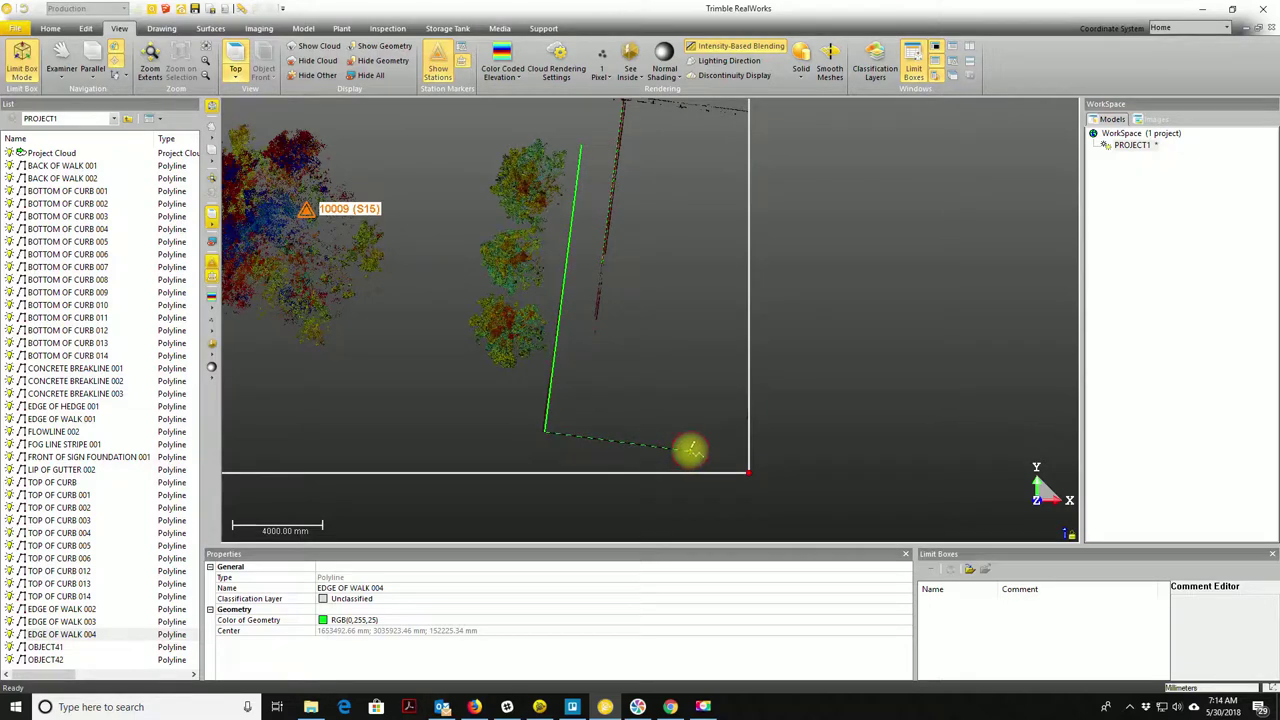
right_click(711, 294)
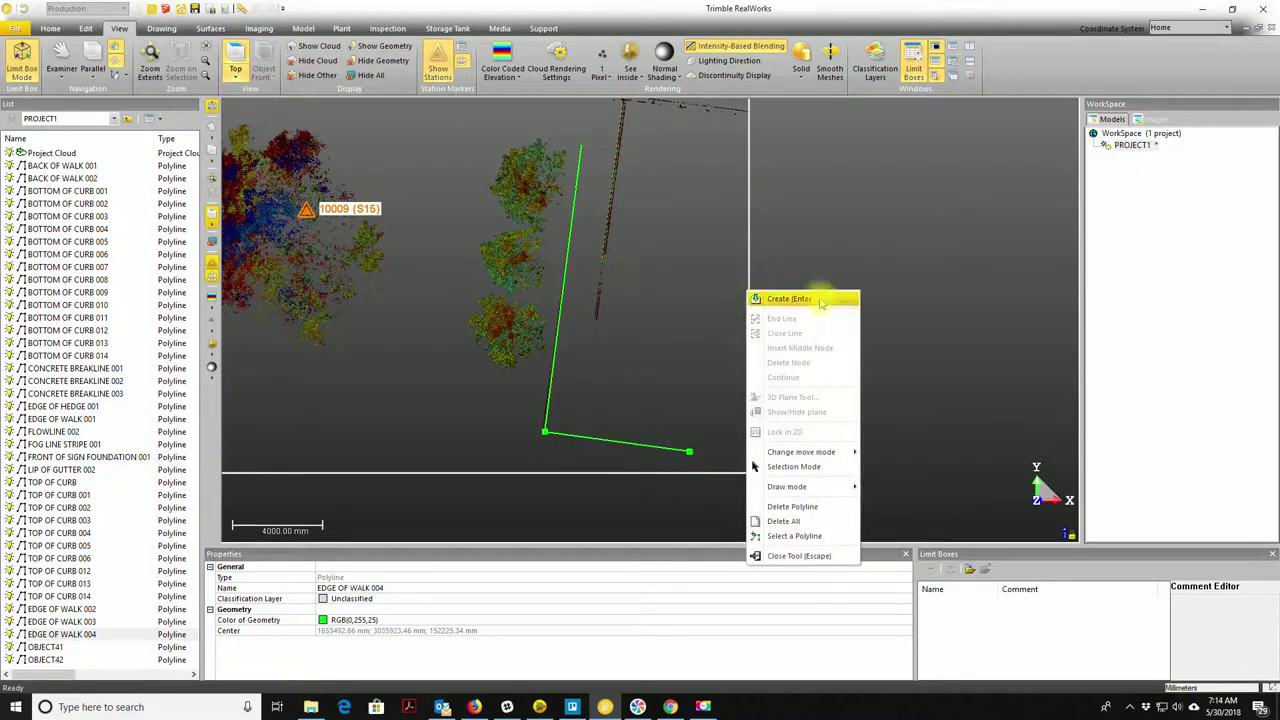
click(757, 337)
- Rename the first new wall polyline, OBJECT41, as FACE OF BUILDING 001
scroll(120, 620, down, 1)
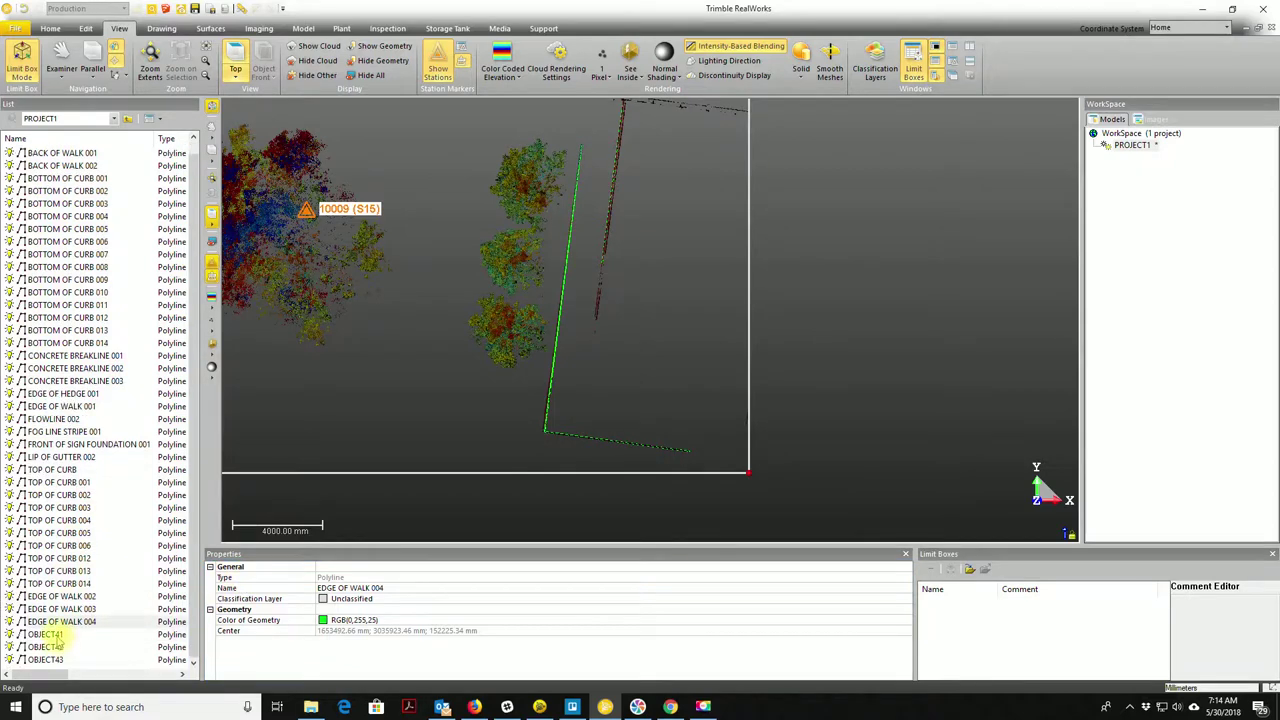
click(48, 634)
click(417, 587)
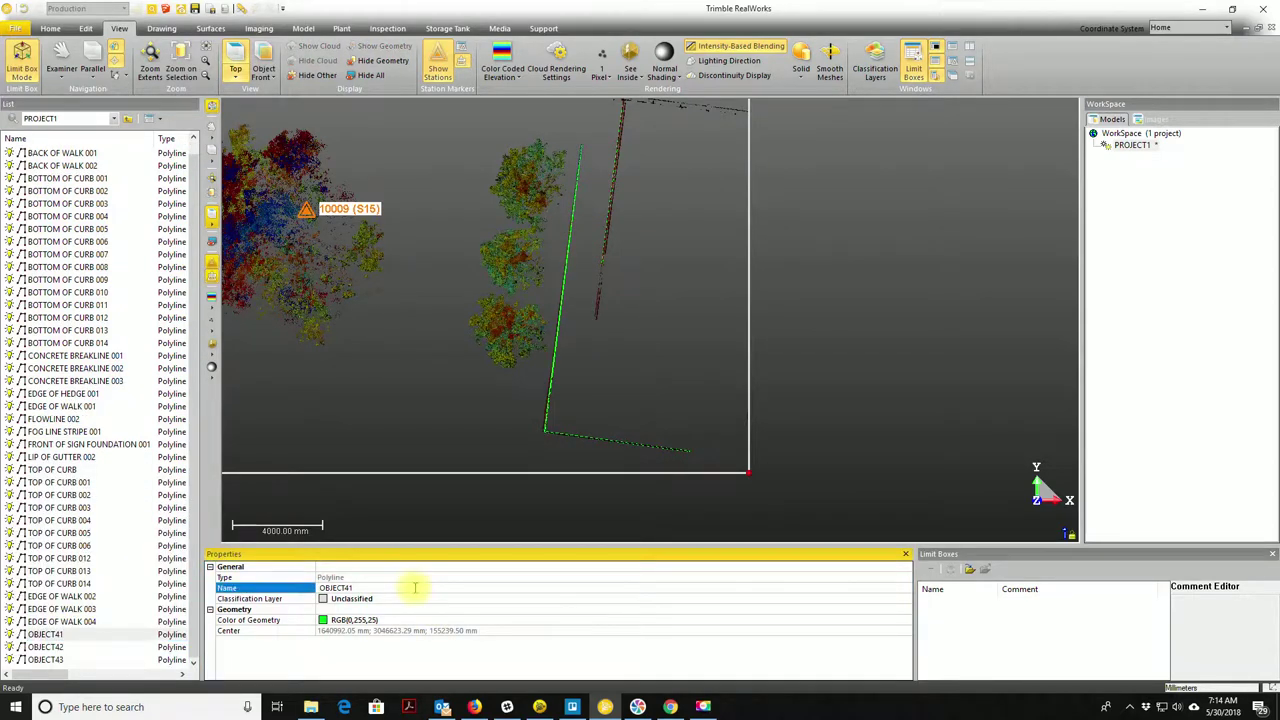
key(ctrl+a)
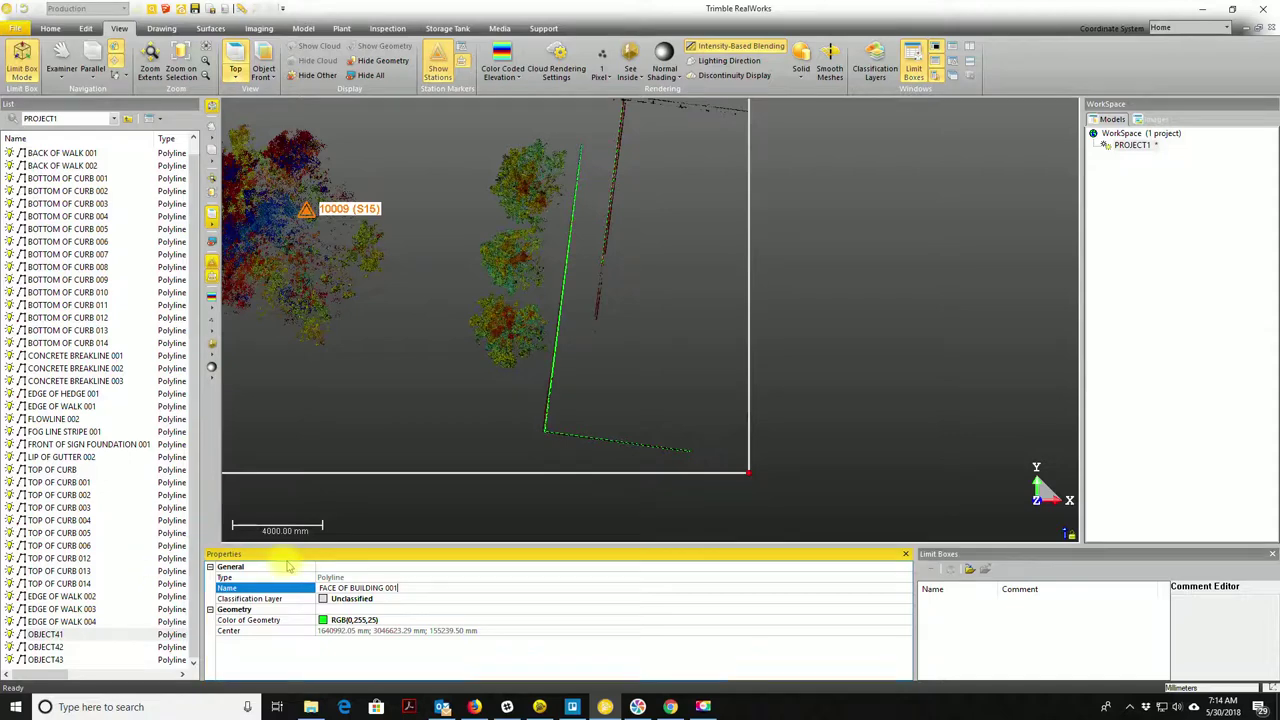
text(FACE OF BUILDING 001)
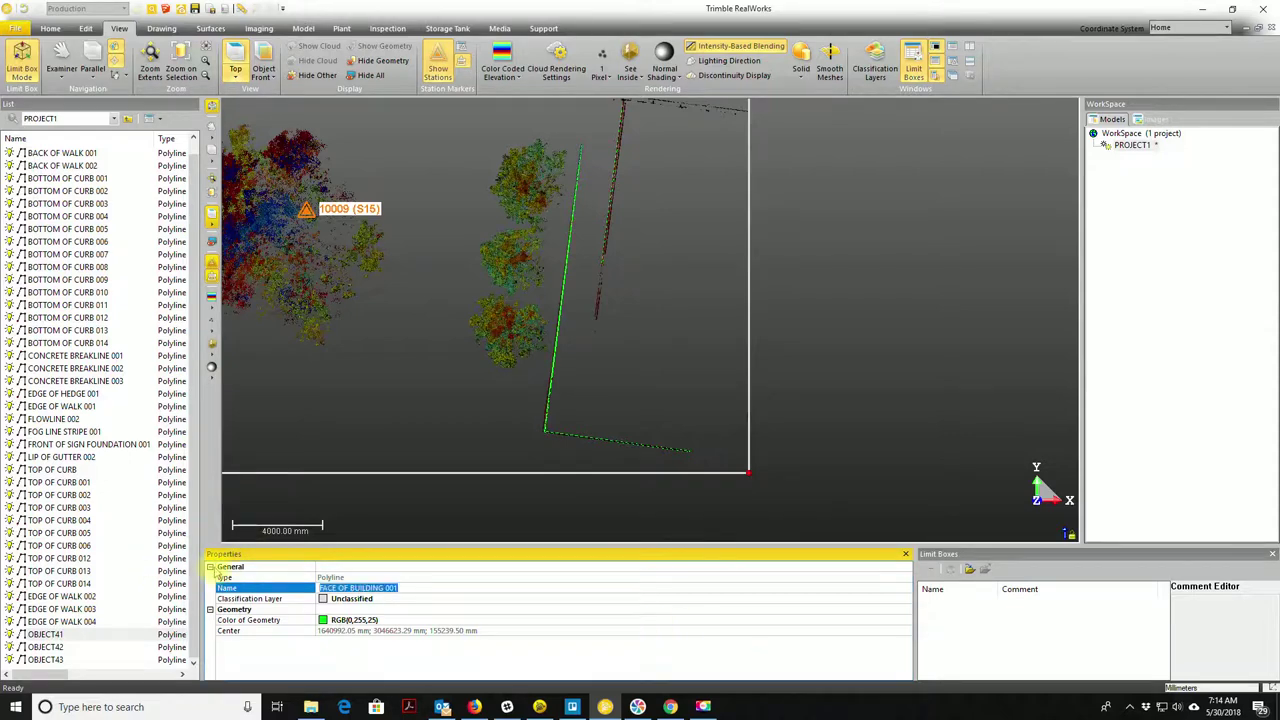
- Rename polyline OBJECT42 as FACE OF BUILDING 002 and give OBJECT43 the same name
click(45, 647)
click(377, 587)
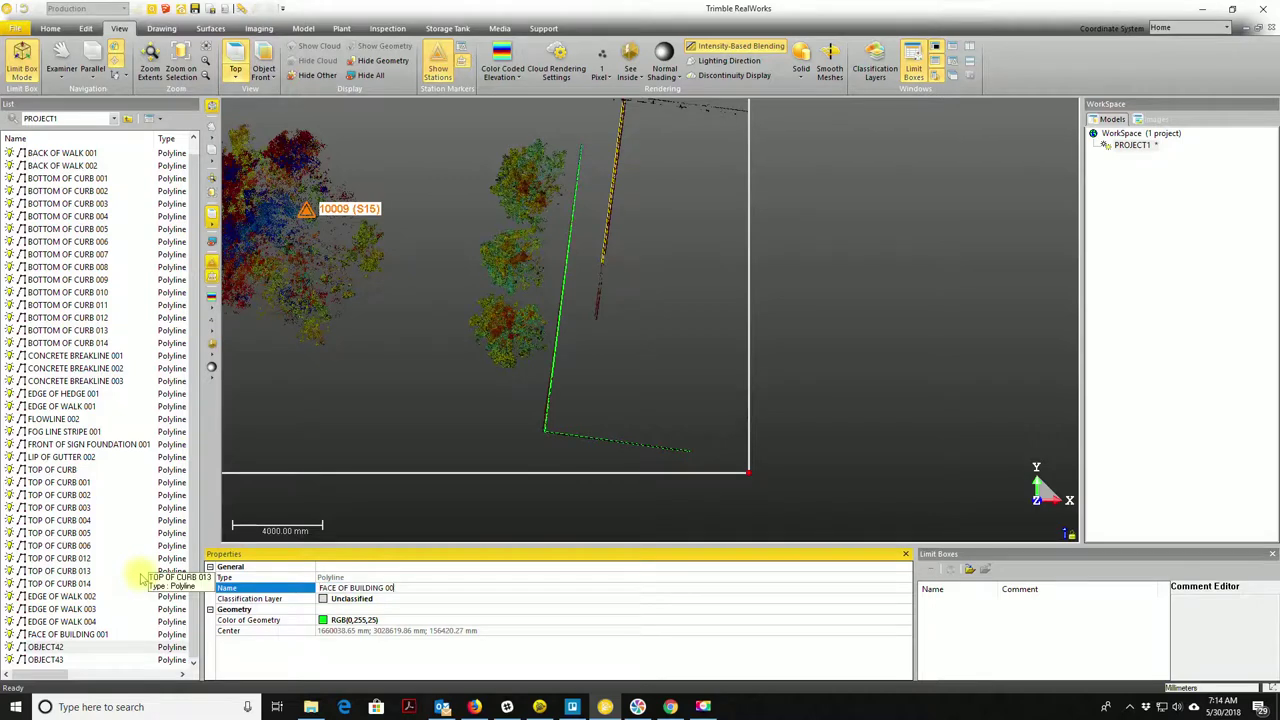
click(150, 658)
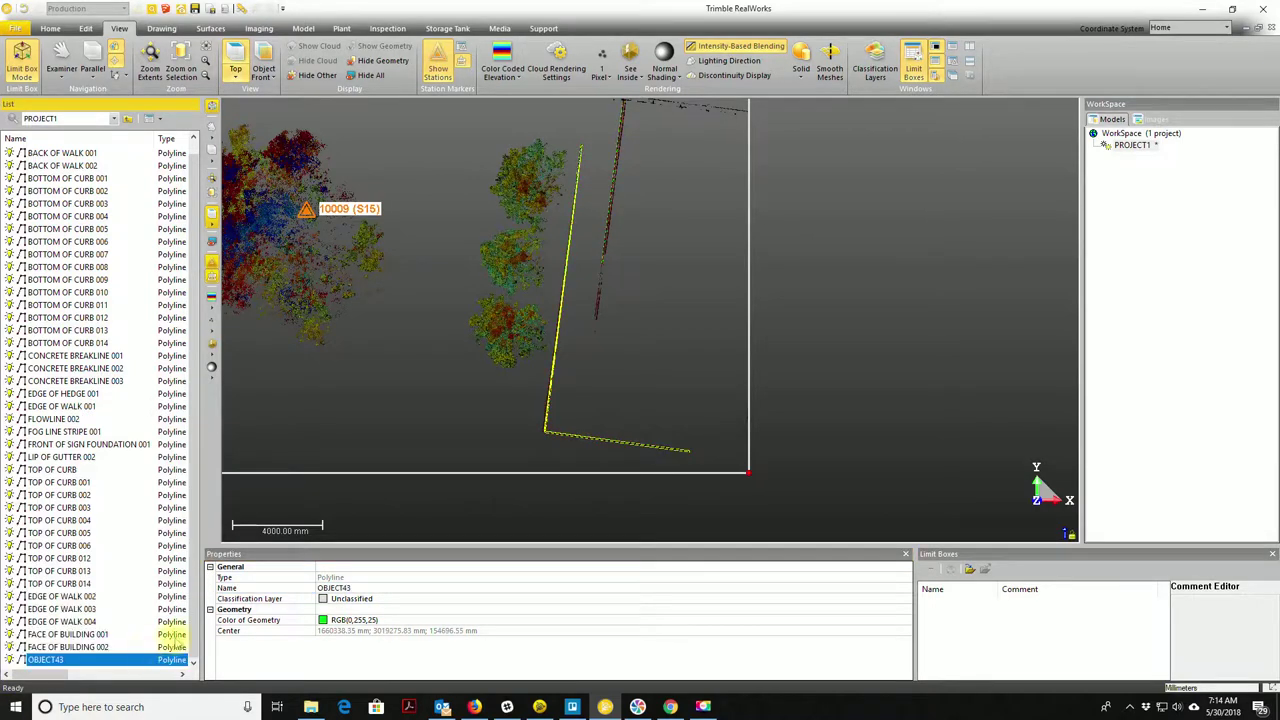
click(345, 588)
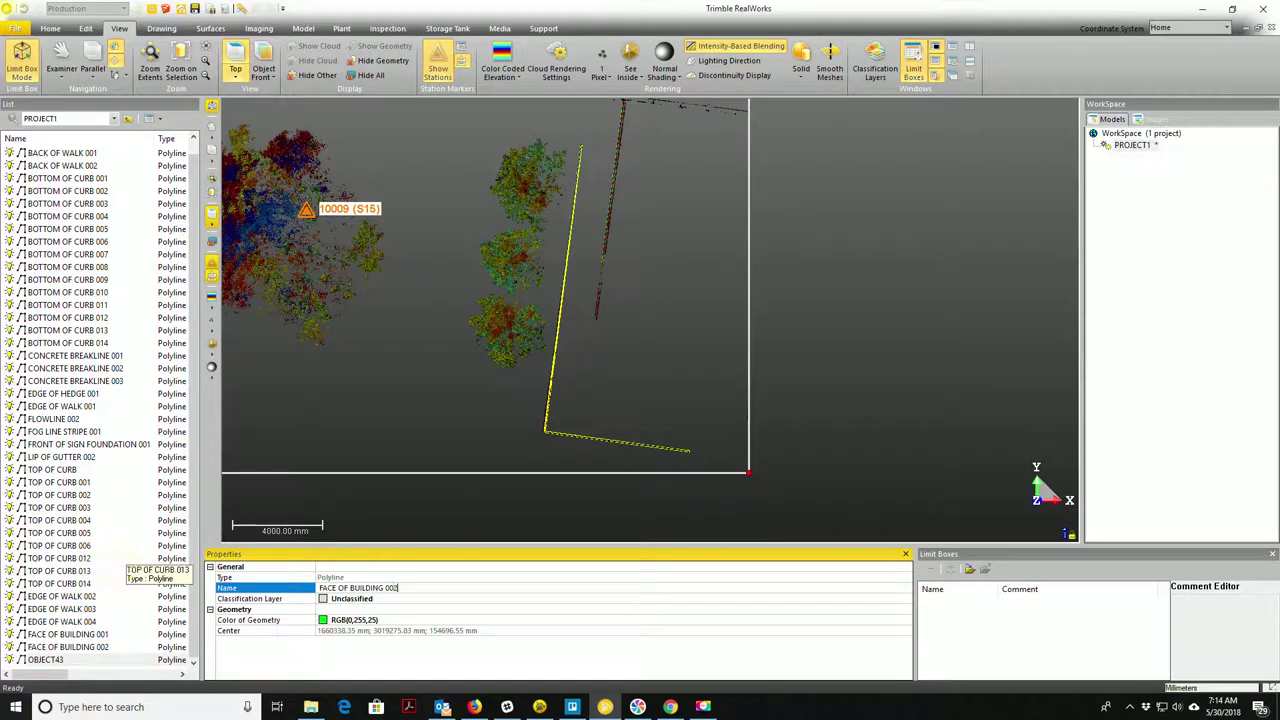
key(Return)
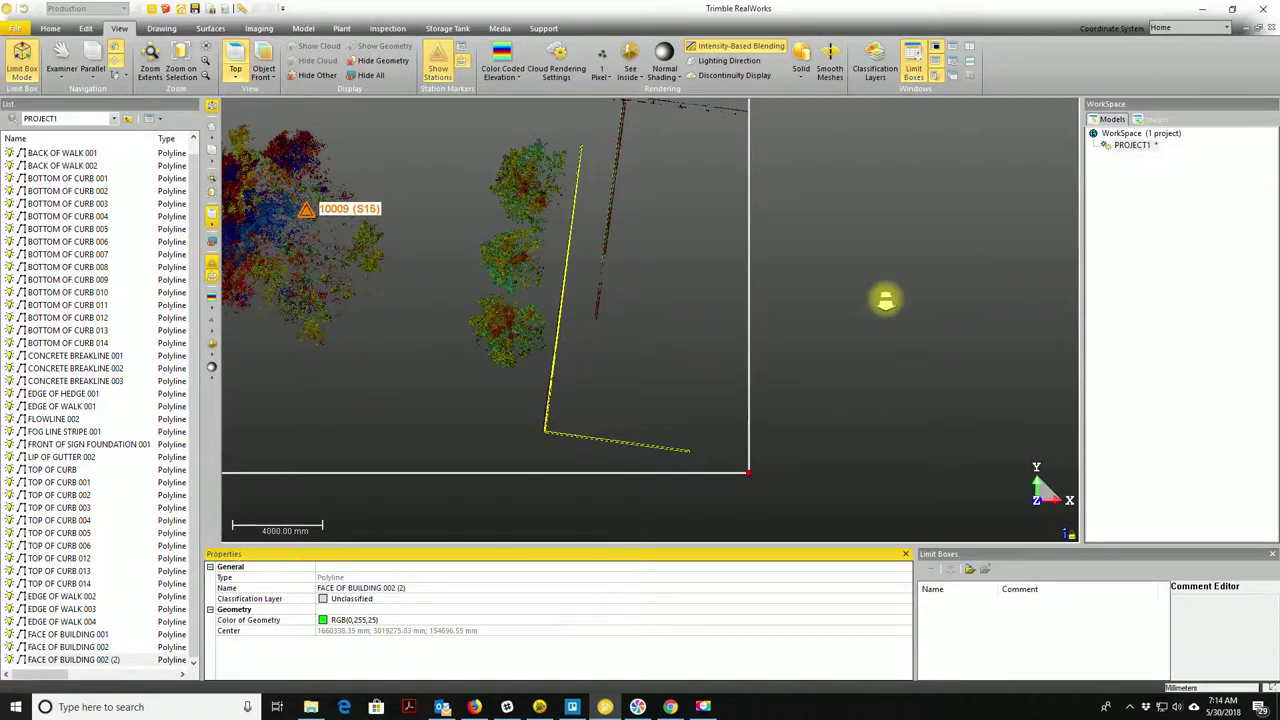
- Lower the limit box's bottom to include the parking lot ground, and lower its top to cut off the tree canopies
scroll(600, 278, down, 4)
scroll(590, 280, down, 4)
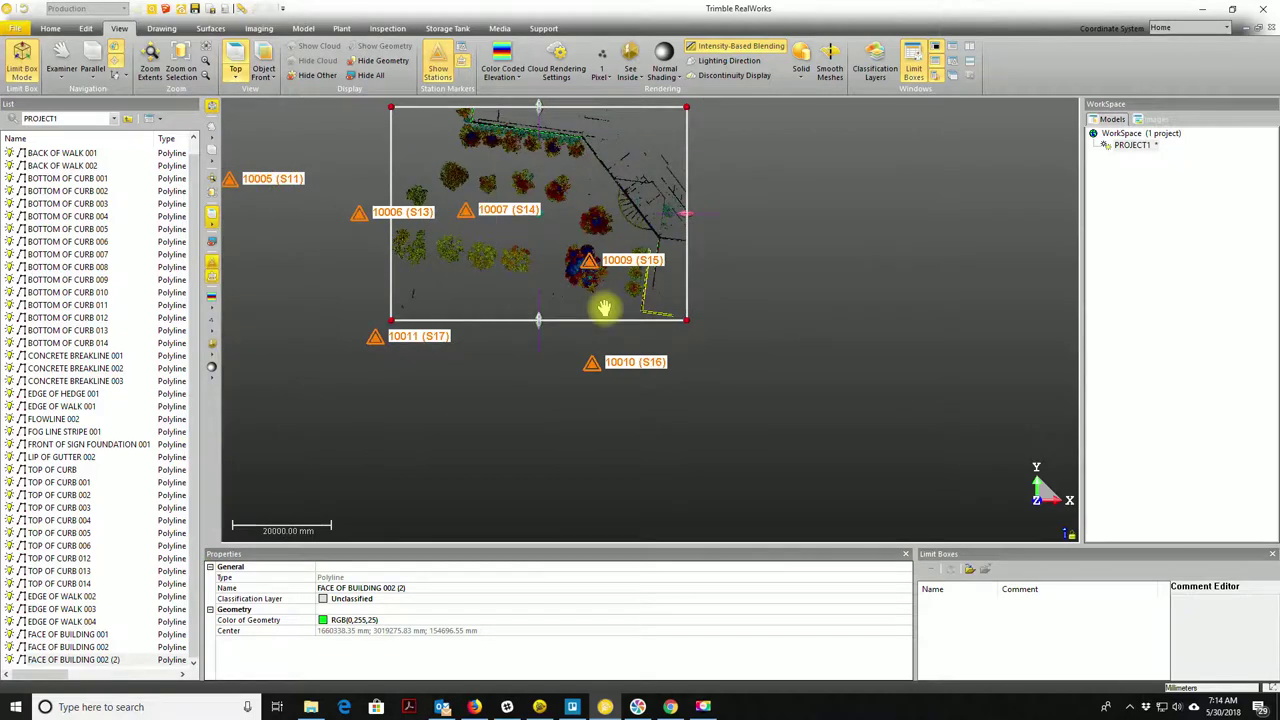
scroll(608, 210, up, 6)
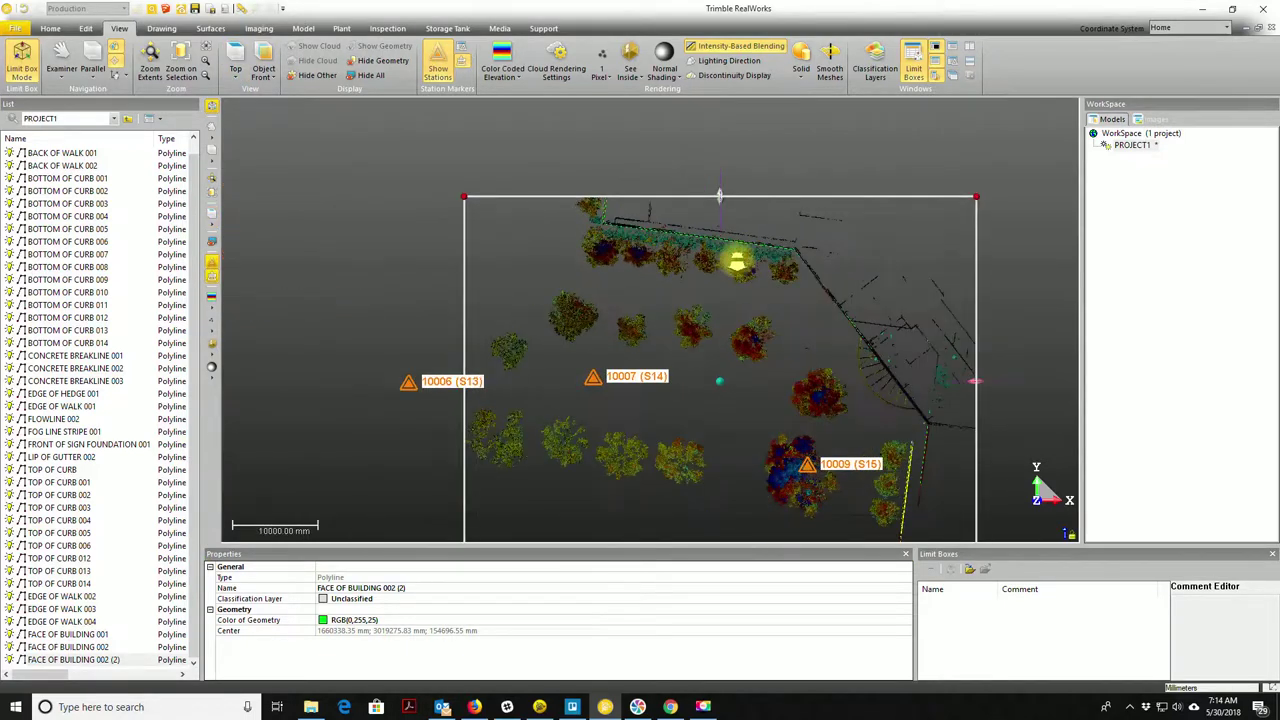
middle_drag(871, 354, 845, 313)
drag(761, 382, 740, 440)
middle_drag(752, 440, 777, 263)
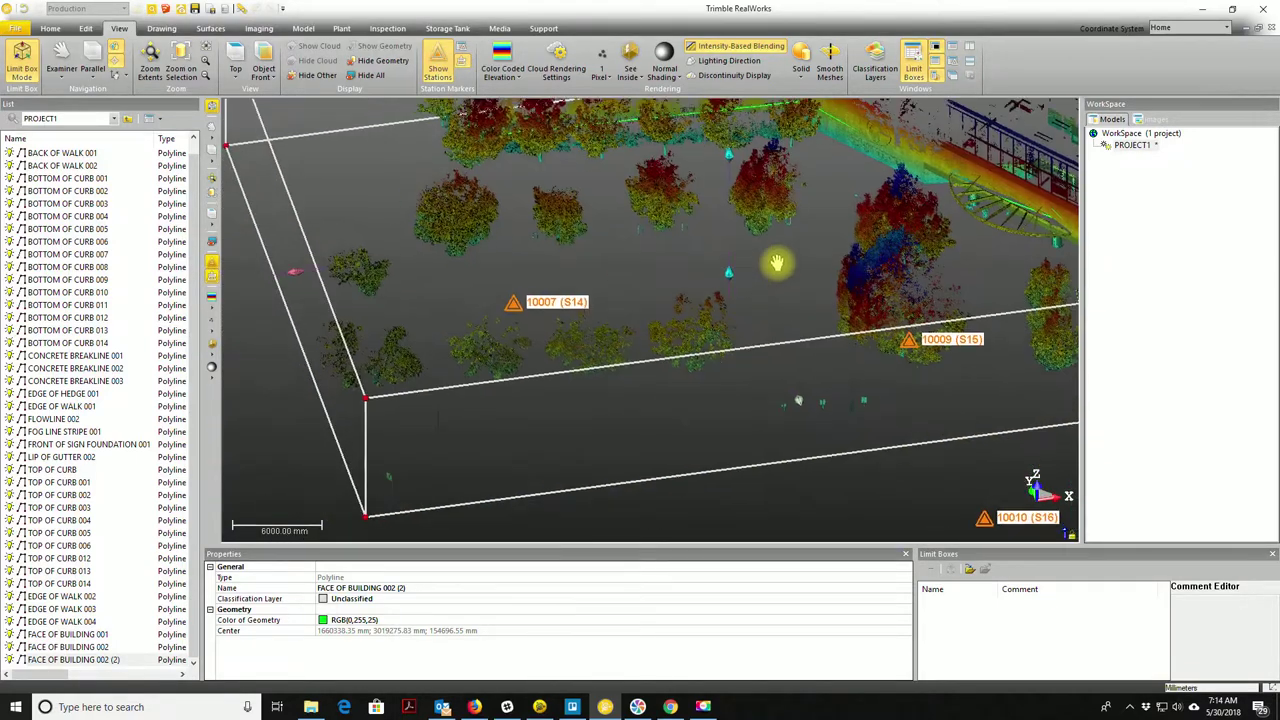
drag(743, 196, 741, 248)
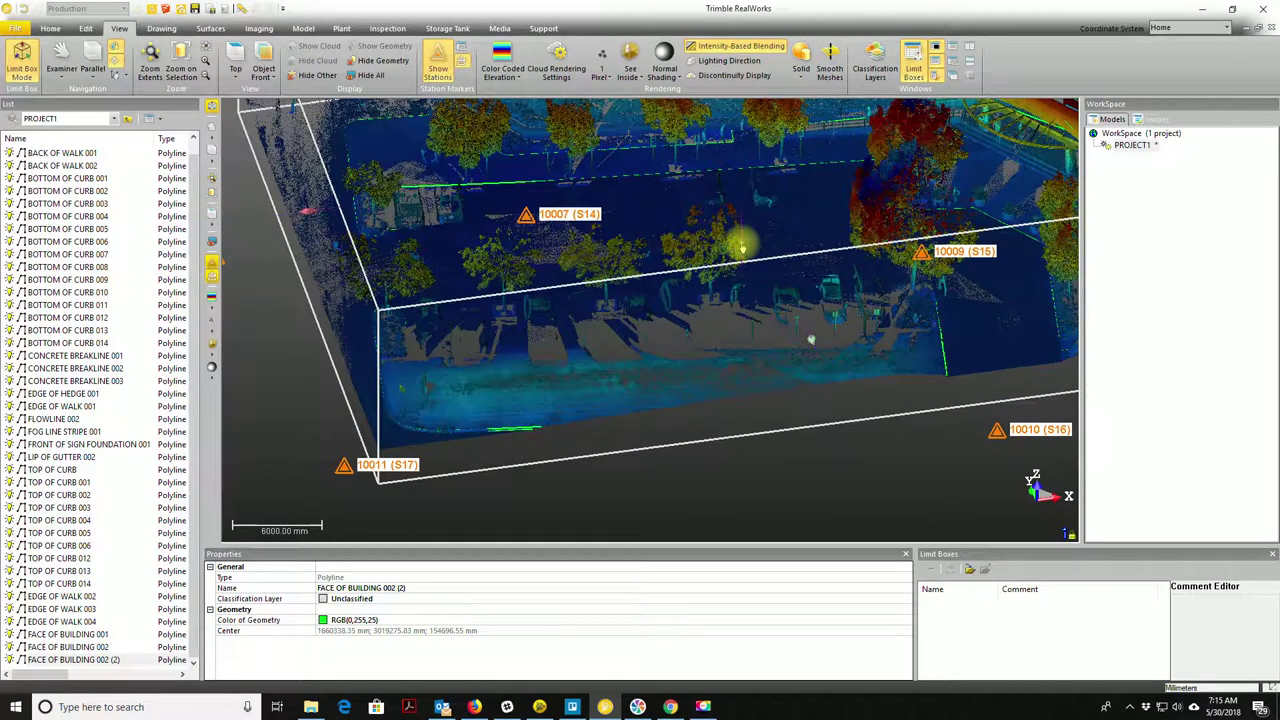
drag(810, 340, 843, 460)
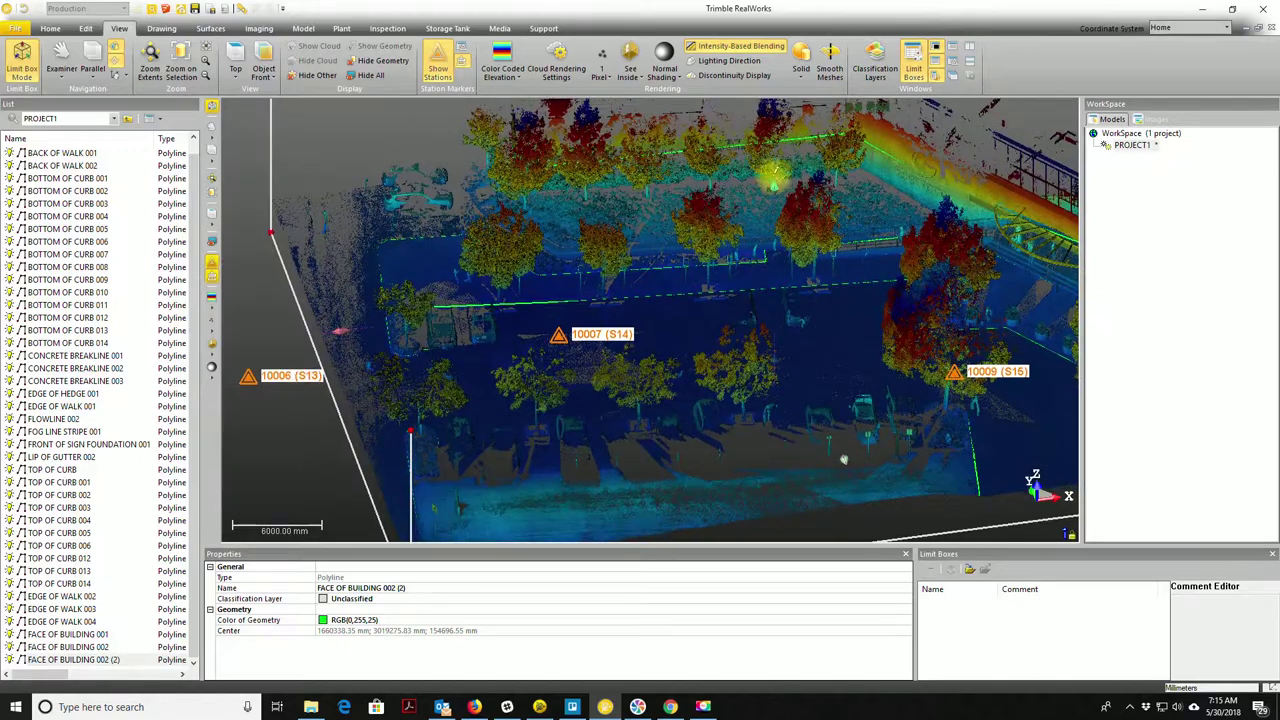
drag(776, 207, 773, 312)
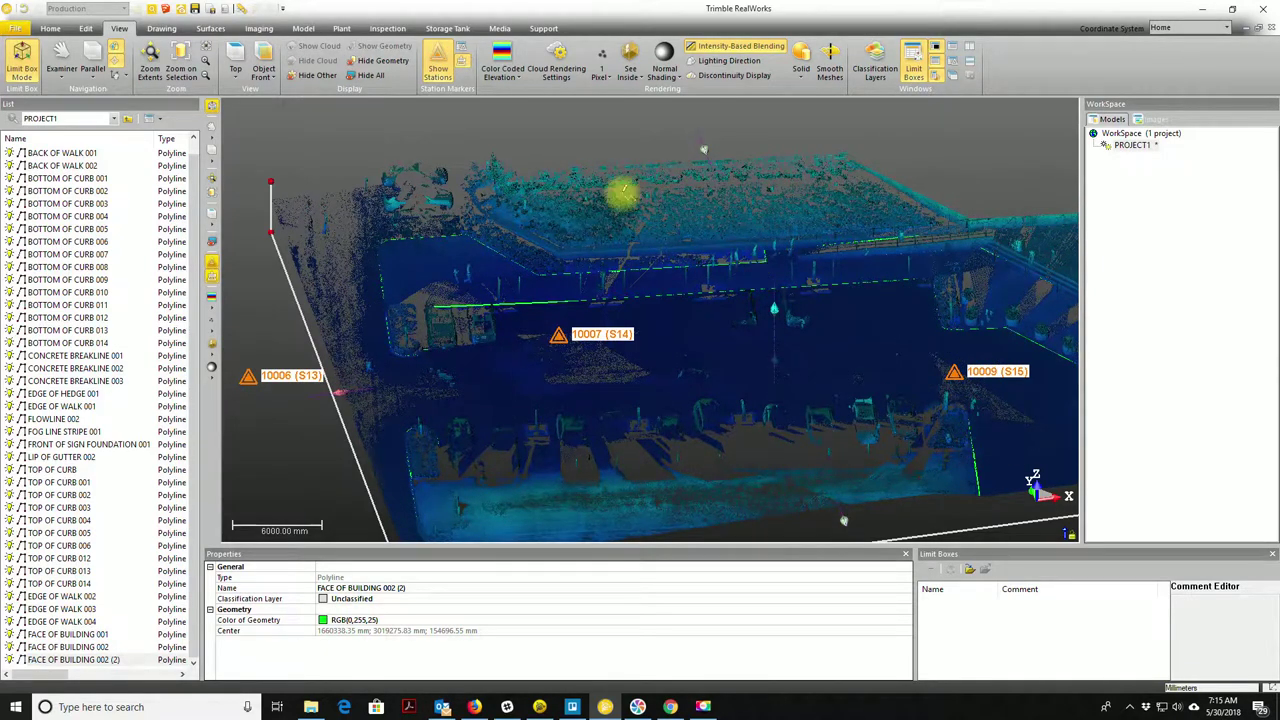
- Examine the steps, ramp and raised landing beyond the parking lot for features still lacking polylines
drag(664, 338, 757, 352)
scroll(791, 122, up, 6)
drag(856, 244, 945, 303)
scroll(900, 315, up, 3)
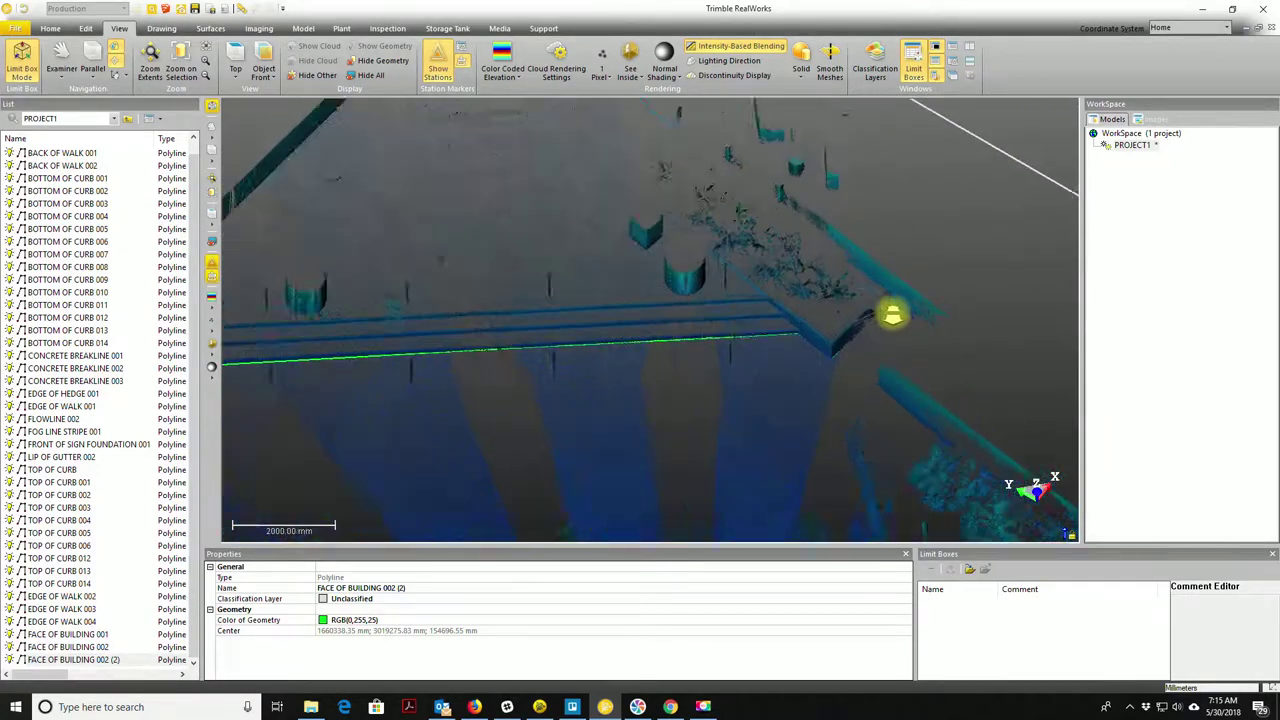
drag(645, 233, 786, 320)
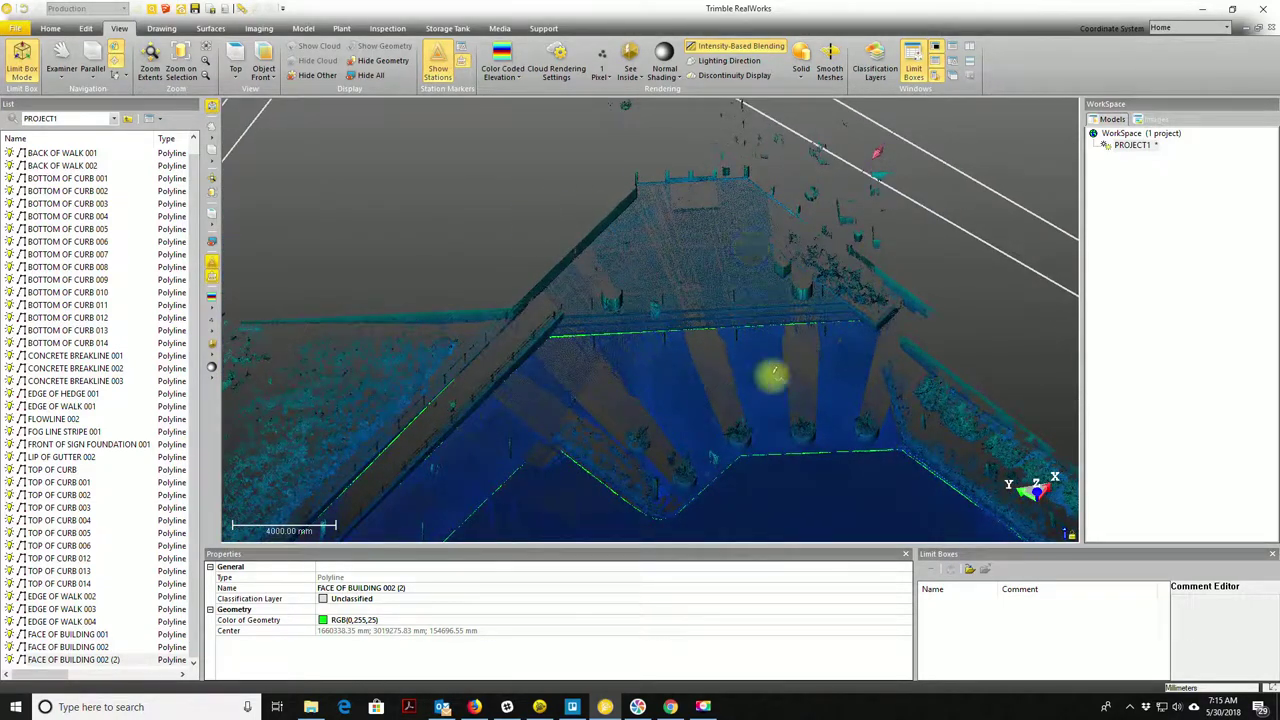